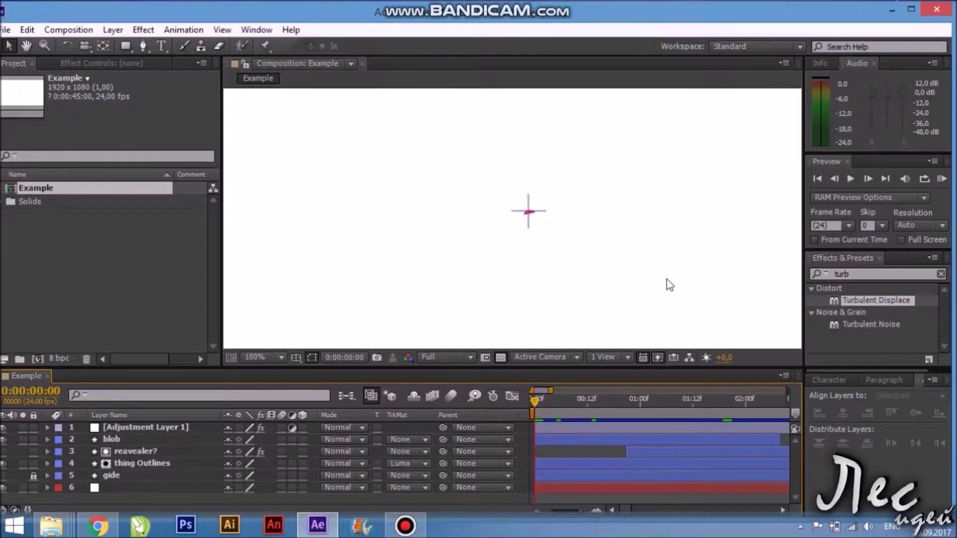
Preview the finished animation, then start a new empty project and a new composition
key(space)
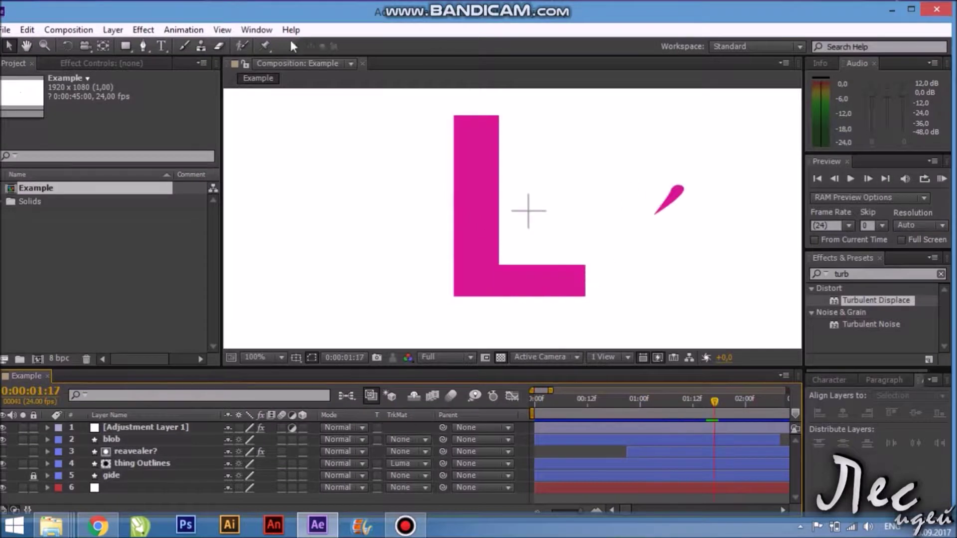
click(6, 30)
mouse_move(24, 47)
click(228, 45)
click(68, 29)
click(75, 45)
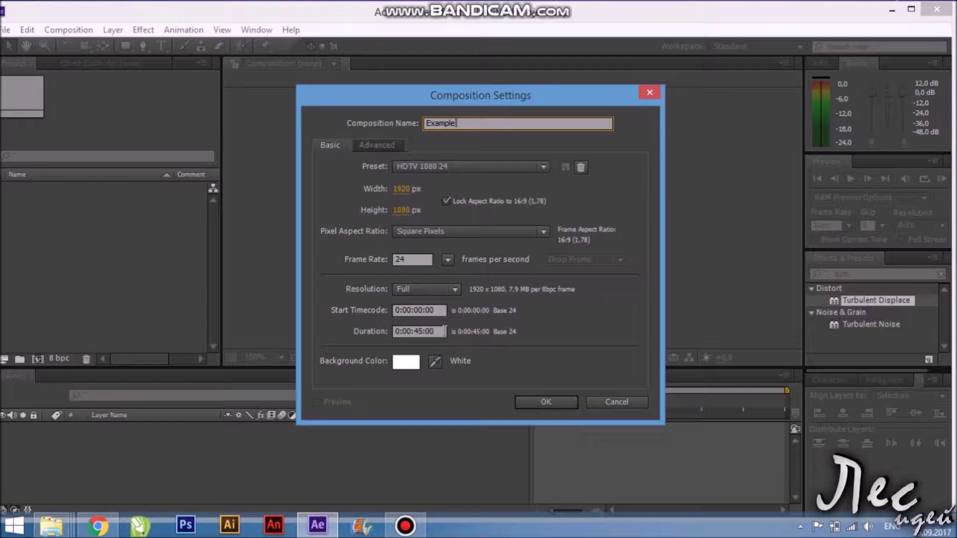
Create the Example composition and turn on the title/action safe guides
click(544, 404)
click(295, 357)
click(330, 374)
scroll(521, 192, up, 4)
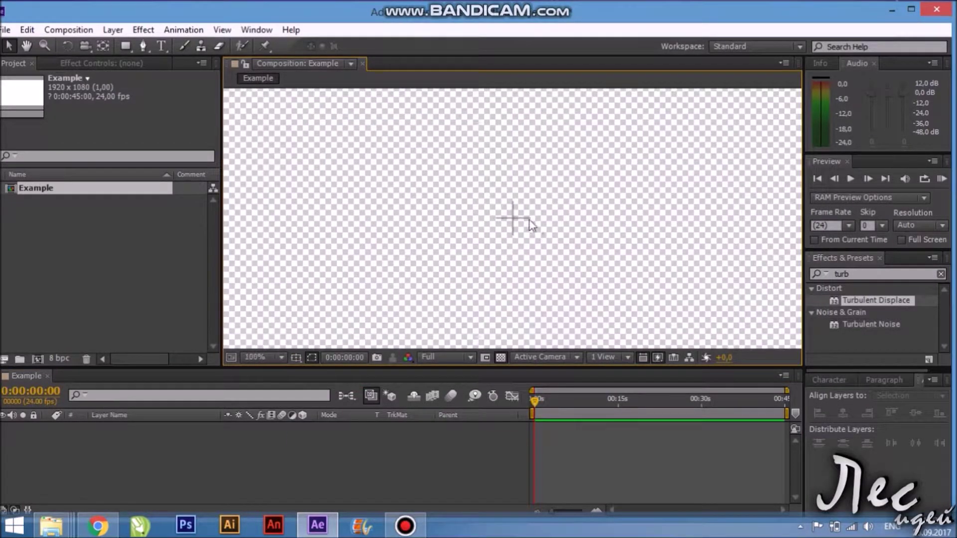
Draw a closed triangle with the Pen tool and give it a solid magenta fill
key(g)
click(512, 205)
click(493, 231)
click(529, 232)
click(512, 206)
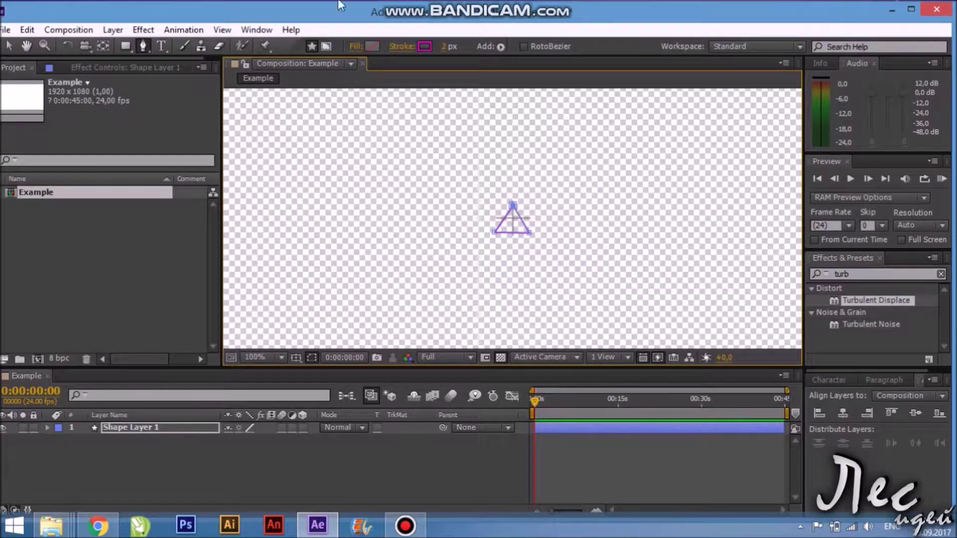
click(356, 46)
click(425, 219)
click(473, 301)
Add a text layer with the letter I and centre it in the frame
key(ctrl+t)
click(420, 214)
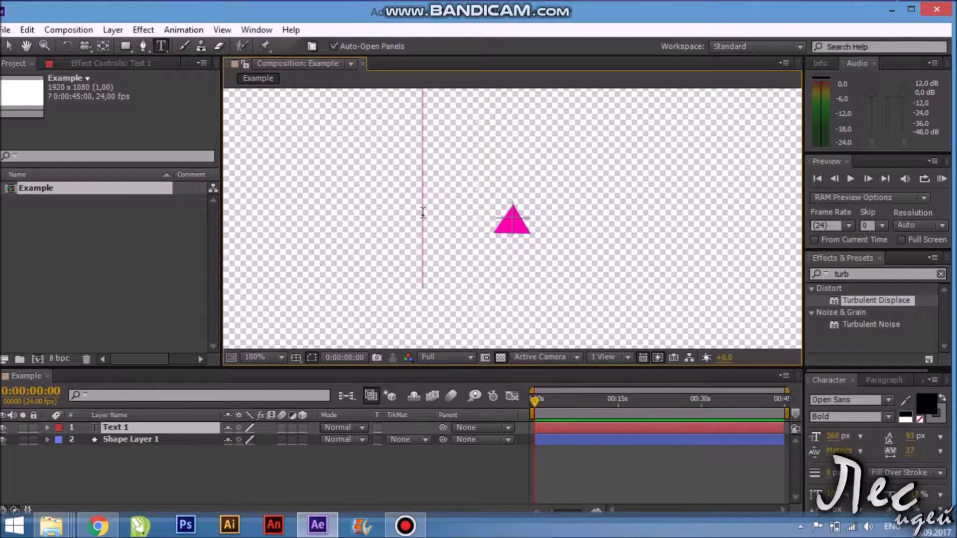
text(I)
click(919, 379)
click(843, 413)
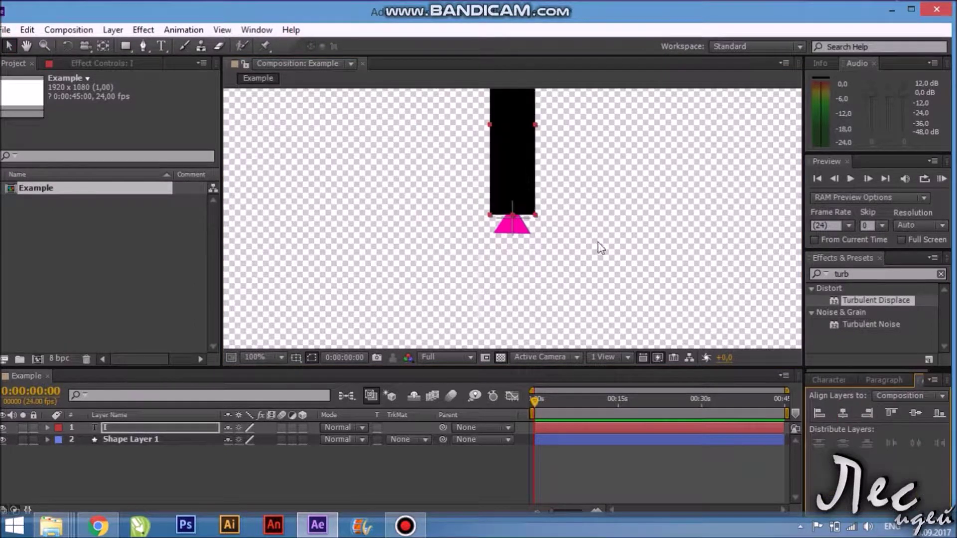
drag(512, 188, 513, 244)
click(843, 414)
Move the letter I left of the triangle to position 886,680
key(p)
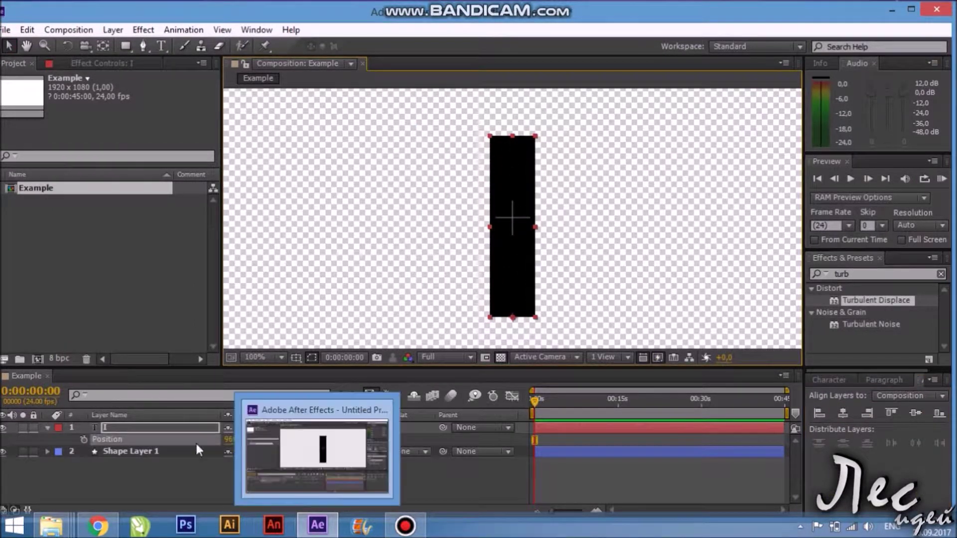
drag(230, 439, 175, 439)
key(Return)
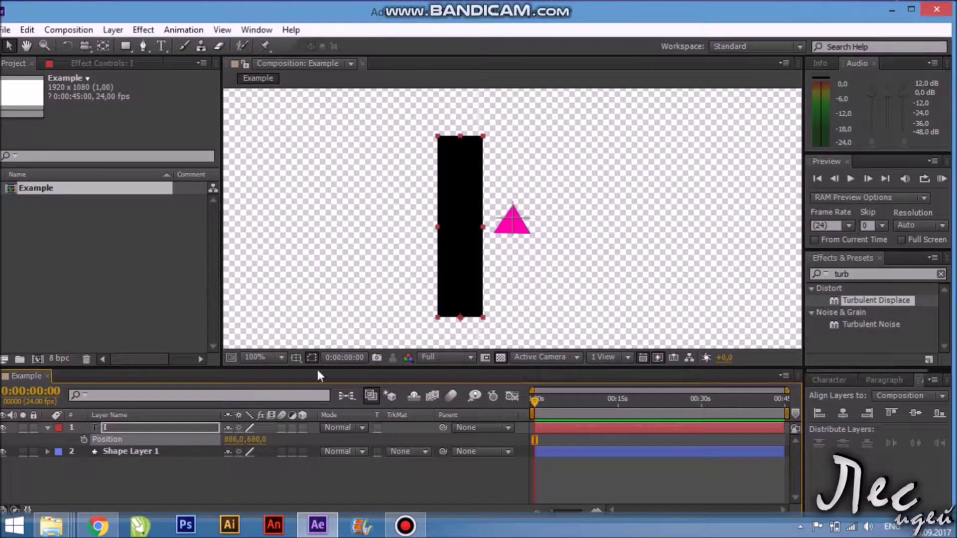
click(135, 454)
Keyframe the triangle's Position every two frames, reaching 461,373 by frame 10
key(p)
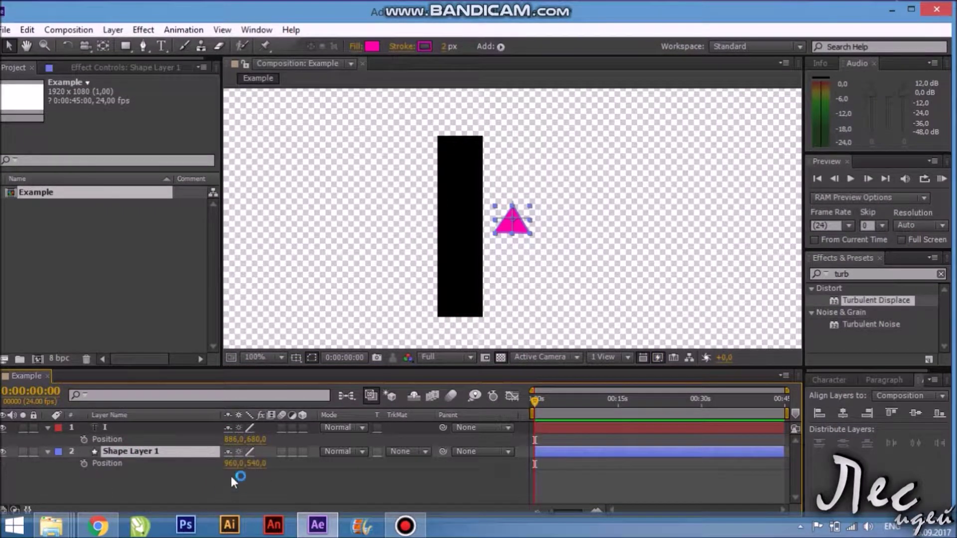
key(alt+shift+p)
drag(551, 510, 582, 510)
click(606, 398)
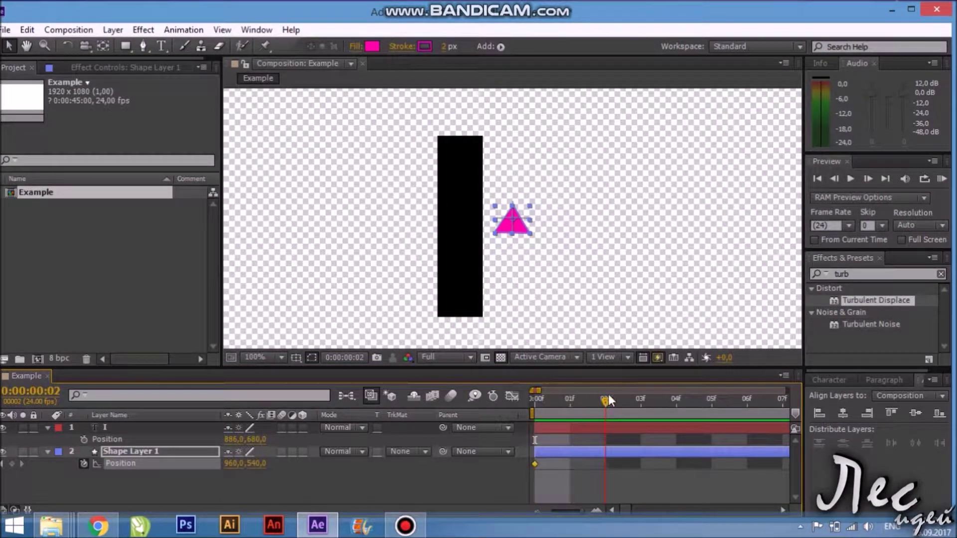
mouse_move(513, 222)
mouse_down()
mouse_move(563, 279)
mouse_move(486, 226)
mouse_move(438, 140)
mouse_move(438, 320)
mouse_up()
click(676, 399)
click(746, 399)
click(714, 400)
key(comma)
key(Page_Down)
key(Page_Down)
click(481, 277)
drag(481, 277, 339, 160)
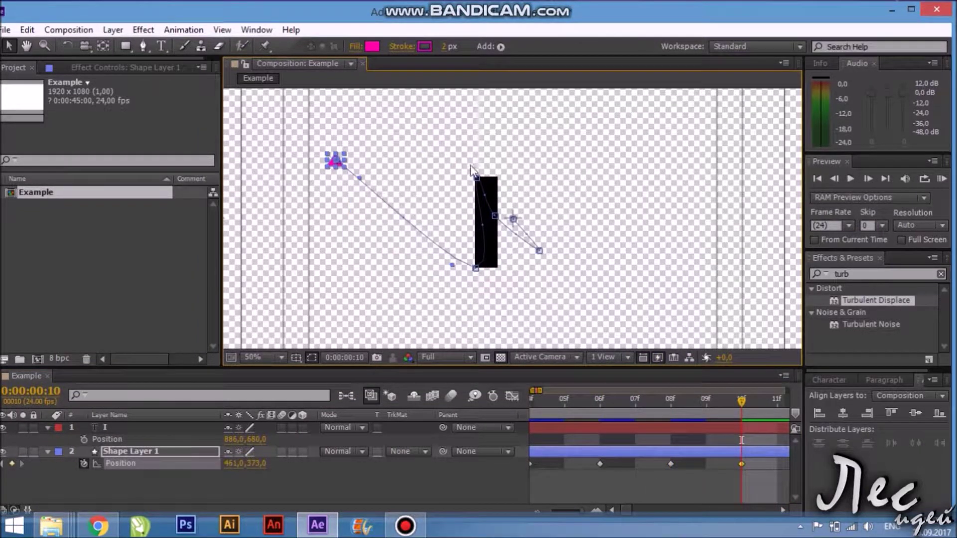
key(period)
Curve the motion path's lower-right and middle points with Convert Vertex handles
drag(514, 218, 611, 128)
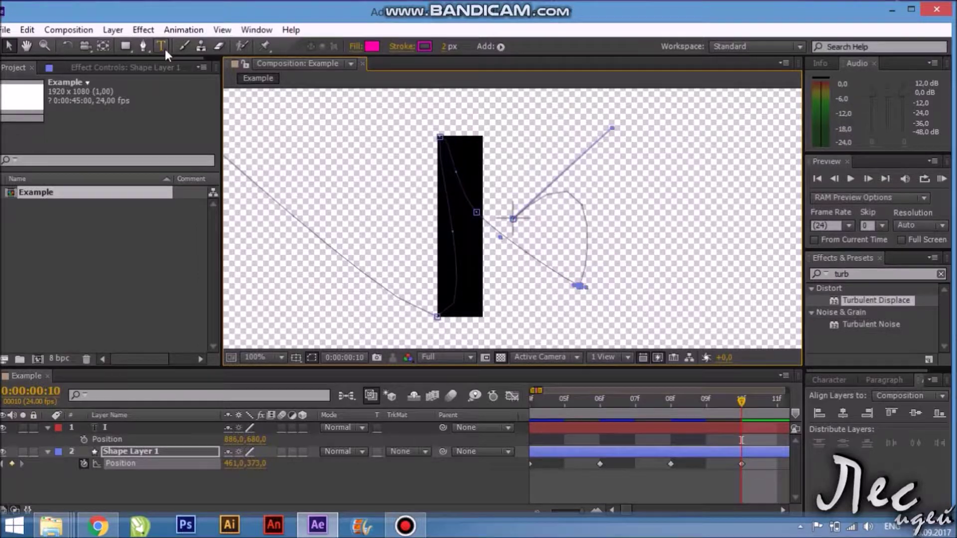
drag(143, 45, 190, 105)
click(580, 287)
drag(579, 287, 521, 339)
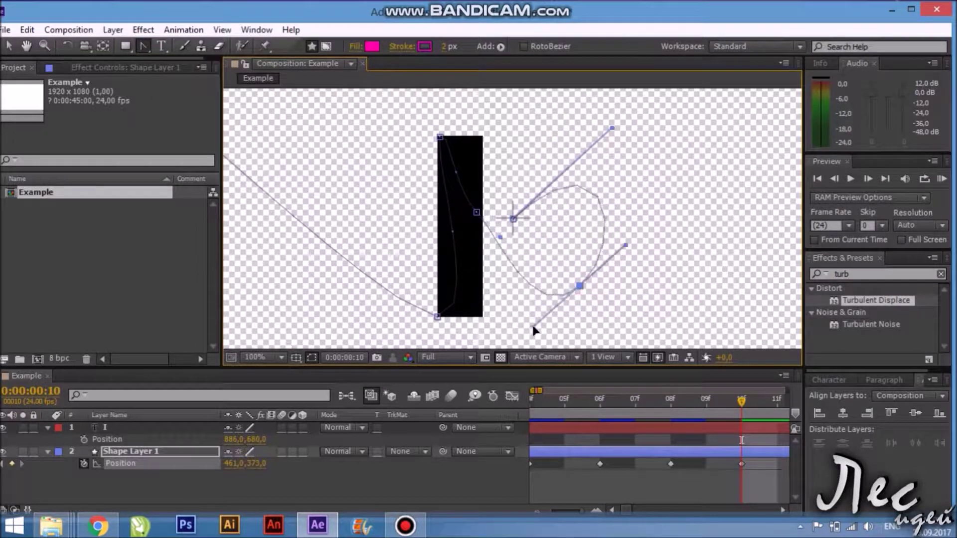
drag(477, 212, 501, 128)
key(v)
drag(476, 212, 495, 147)
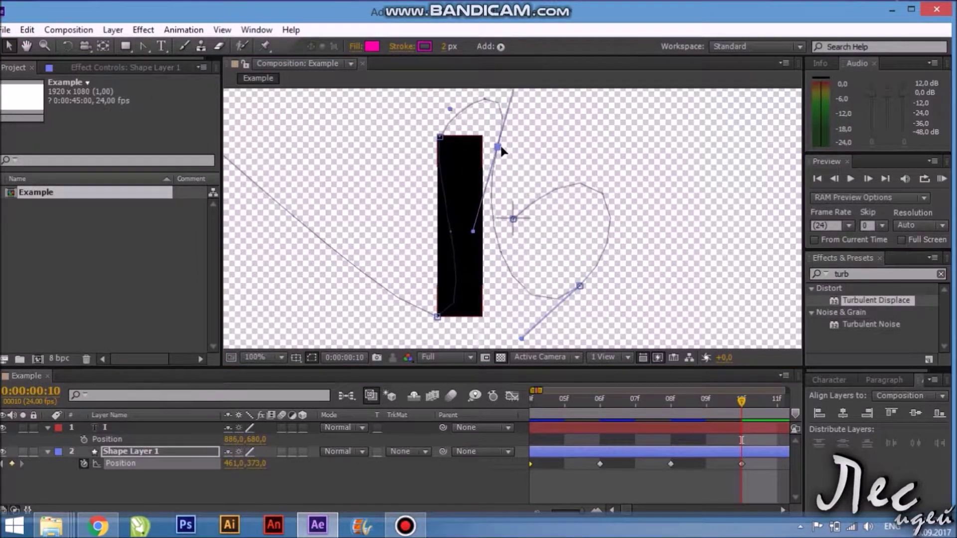
Bend the path's first segment and upper point into a smooth loop around the I
click(437, 317)
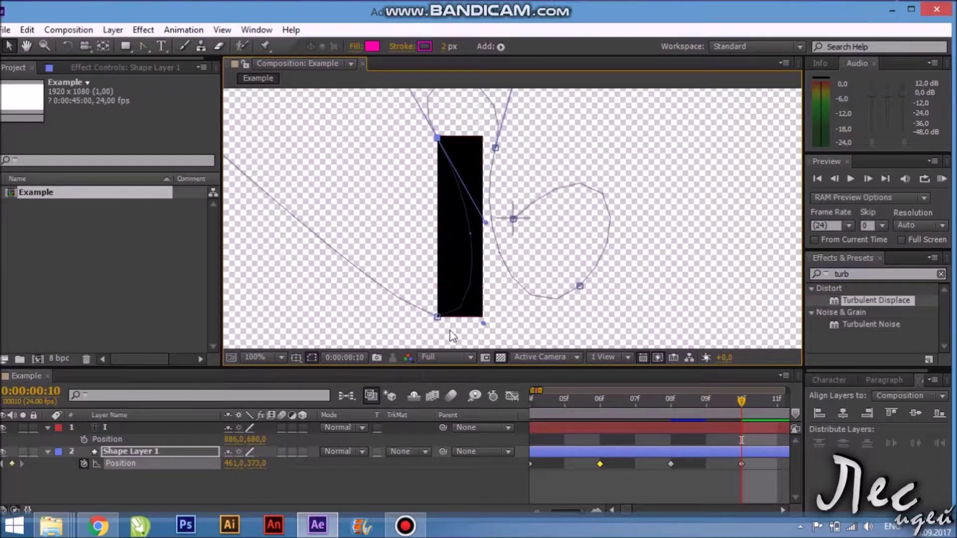
key(comma)
drag(359, 177, 423, 112)
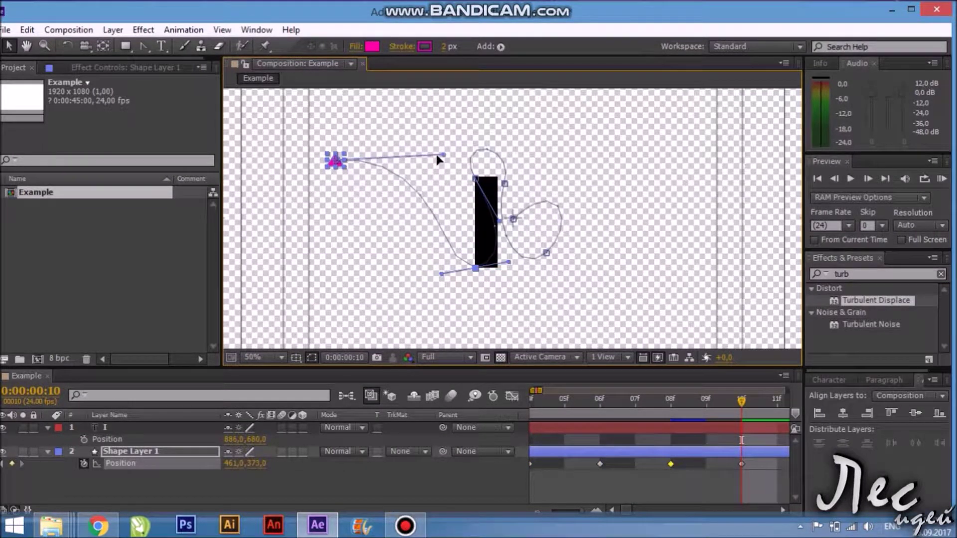
key(period)
drag(495, 147, 566, 138)
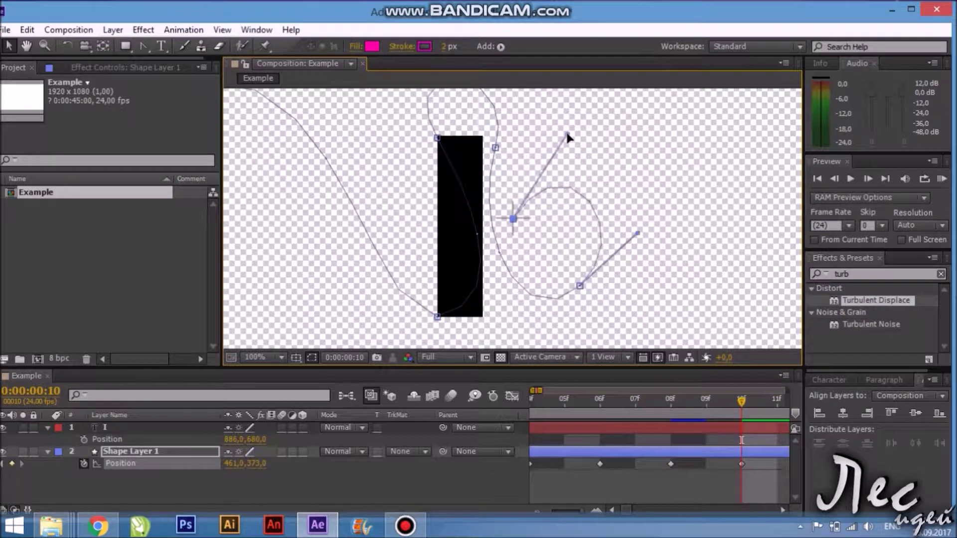
key(comma)
key(period)
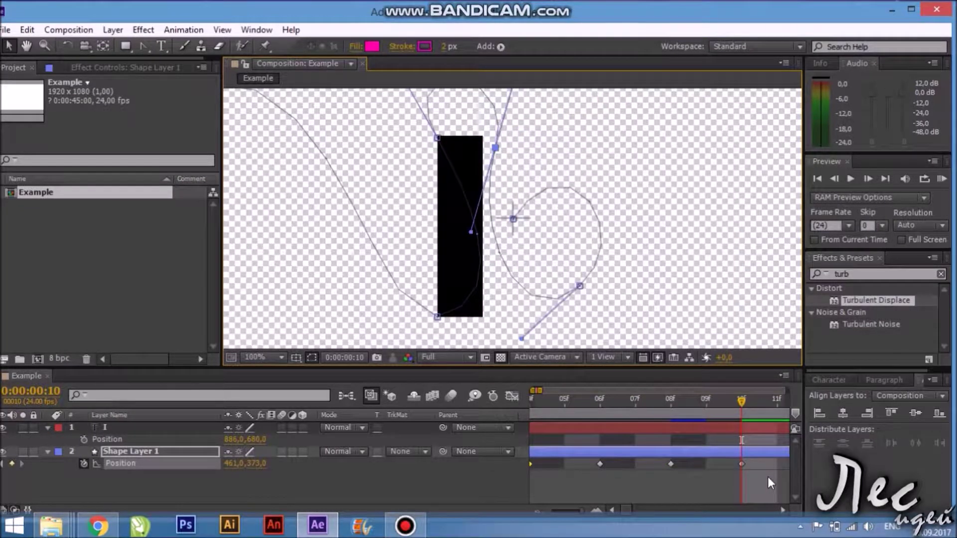
Set the middle Position keyframes to Rove Across Time and stack the triangle above the I
mouse_move(584, 509)
mouse_down()
mouse_move(576, 514)
mouse_move(583, 509)
mouse_up()
drag(640, 473, 553, 457)
right_click(572, 462)
click(604, 423)
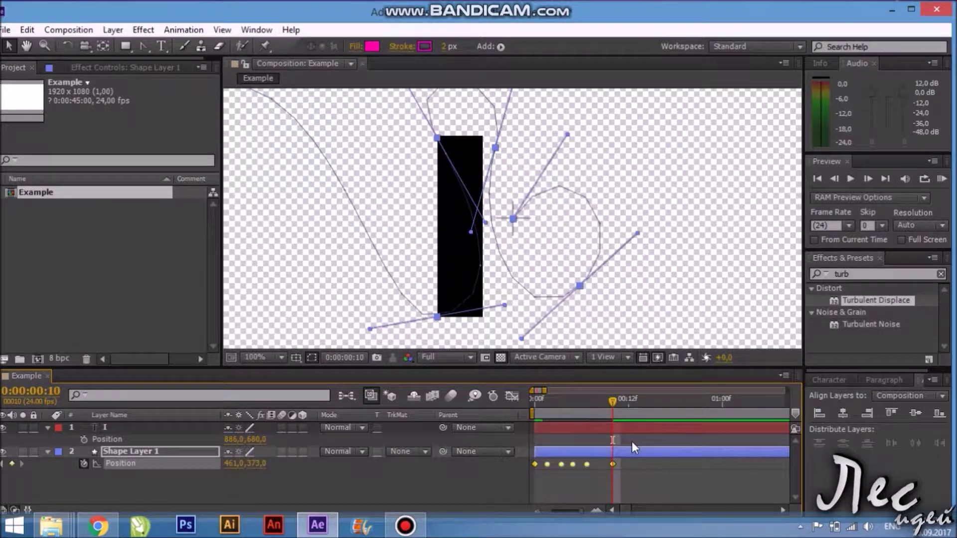
drag(163, 454, 150, 426)
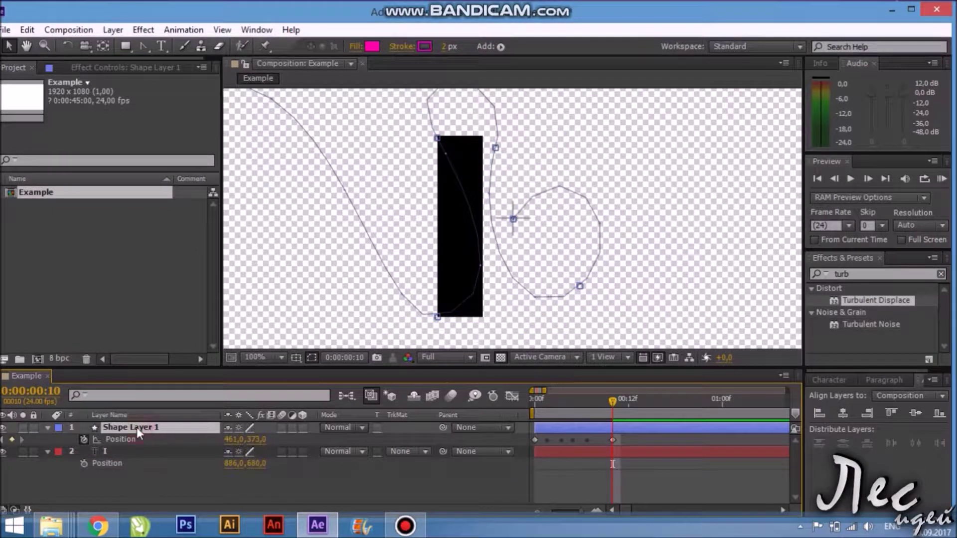
Rename the triangle layer 'blob' and set it to Auto-Orient along its path
key(Return)
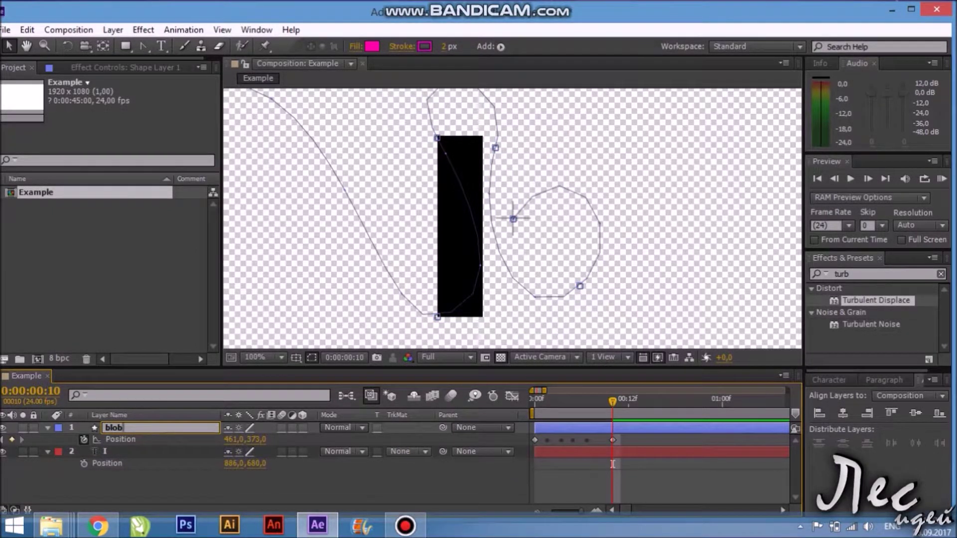
key(Return)
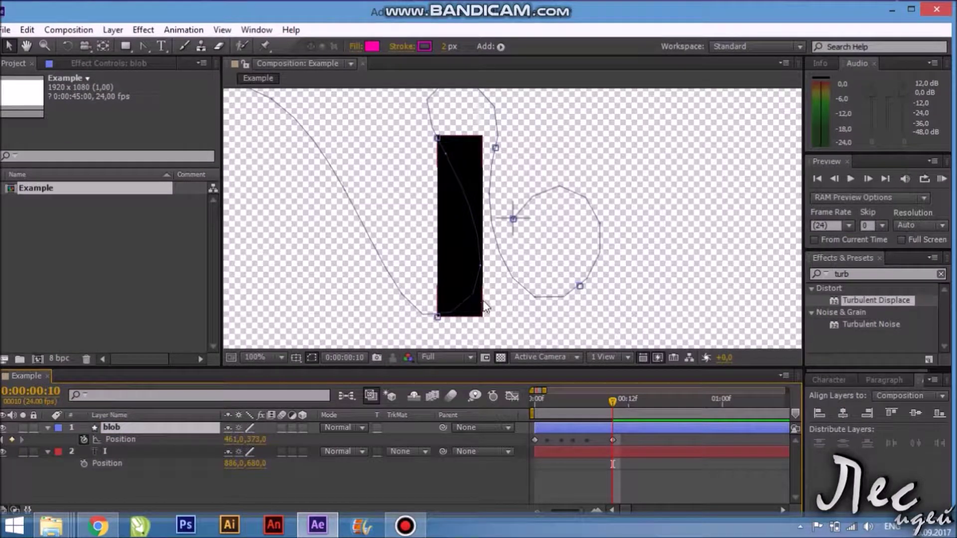
click(112, 30)
mouse_move(199, 164)
click(439, 389)
click(350, 340)
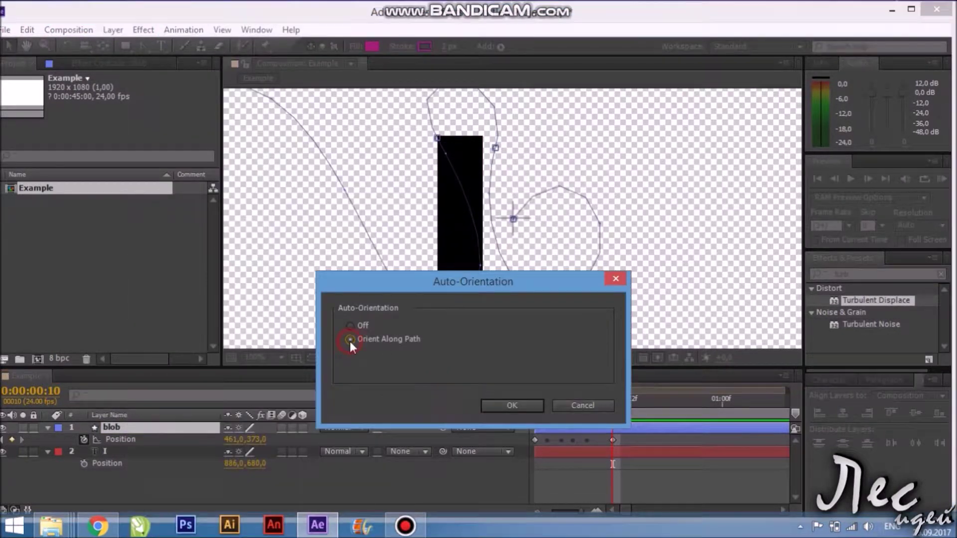
click(516, 411)
drag(544, 414, 581, 417)
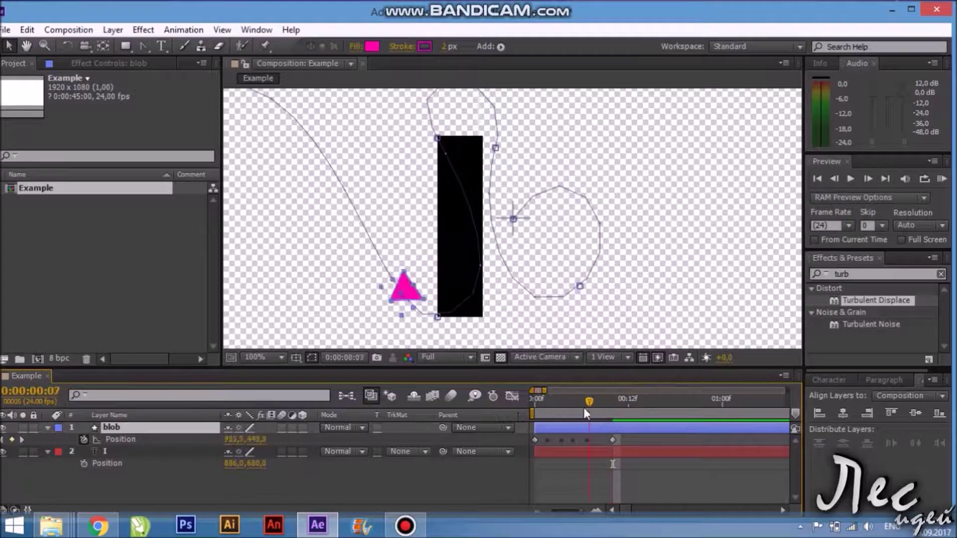
Start a new curved Pen path on a new shape layer
click(143, 46)
key(comma)
key(comma)
key(comma)
drag(488, 176, 474, 195)
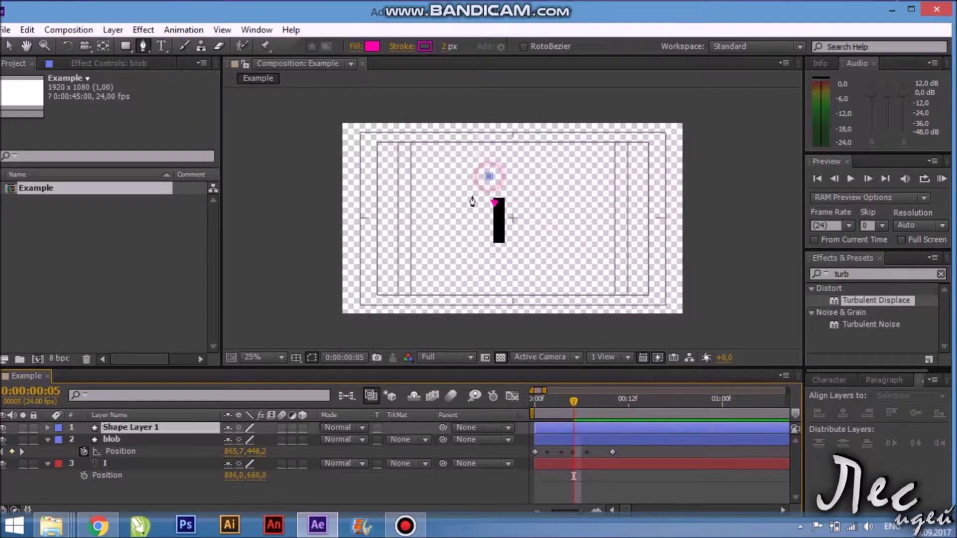
Expand the new shape layer down to Path 1 and set its position to 0,0
drag(393, 279, 244, 348)
scroll(384, 284, up, 2)
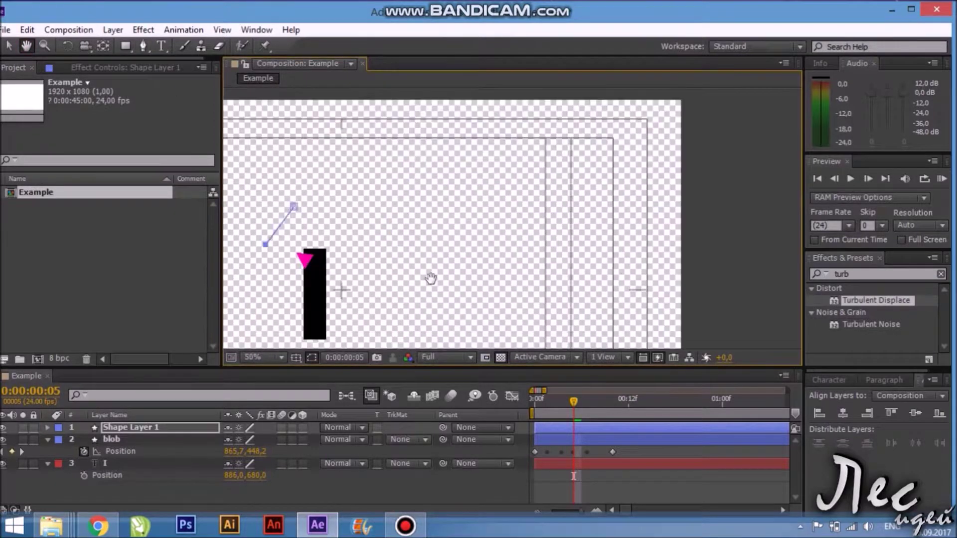
drag(431, 279, 558, 203)
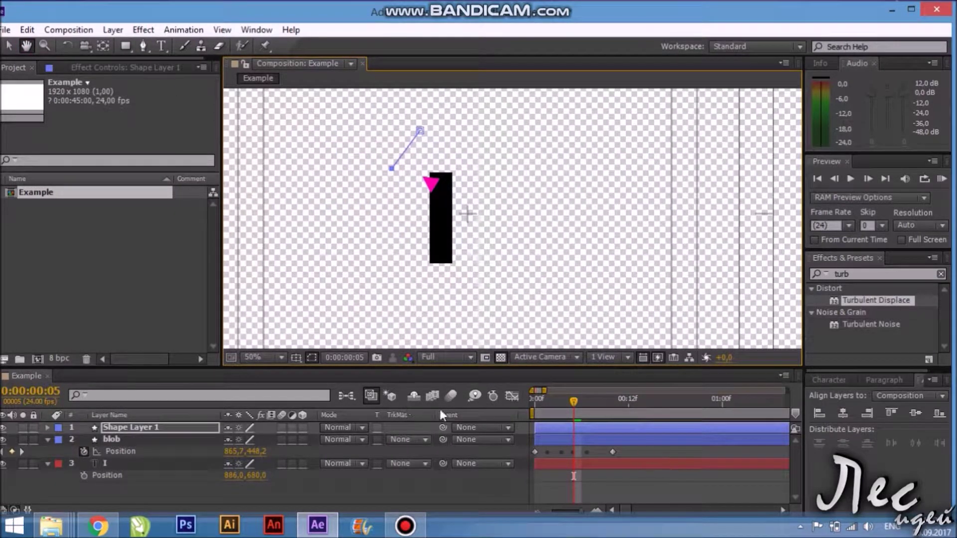
click(364, 455)
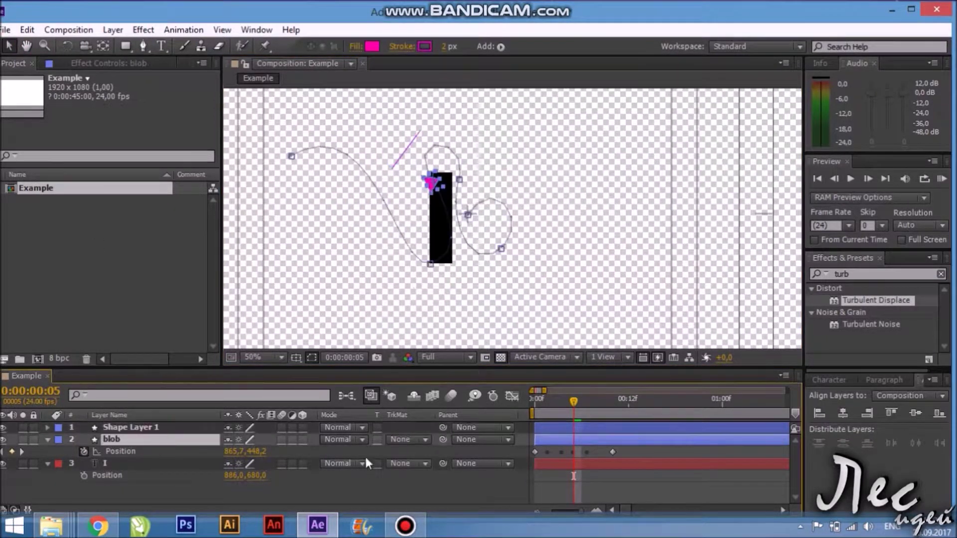
click(213, 426)
click(48, 427)
click(60, 439)
click(73, 451)
click(84, 463)
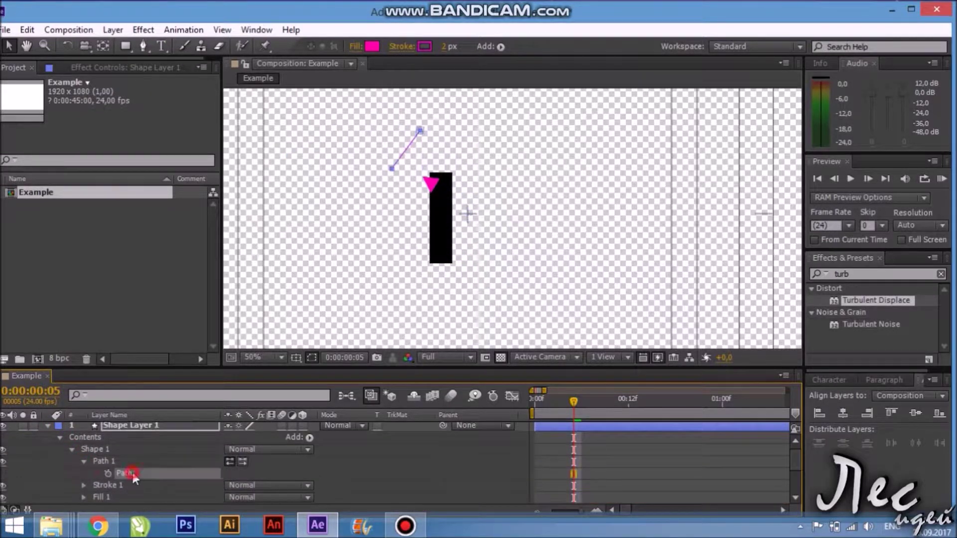
click(102, 462)
key(comma)
key(comma)
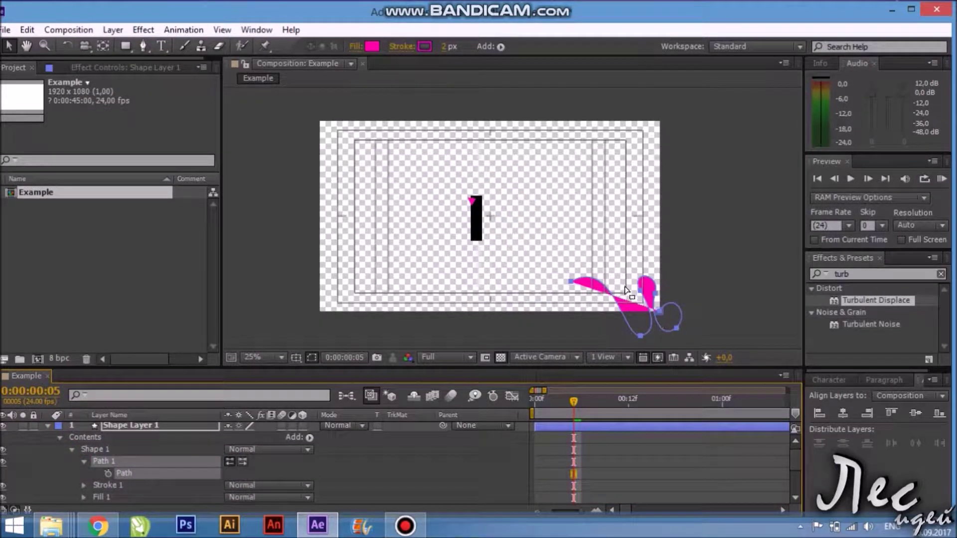
scroll(100, 479, down, 2)
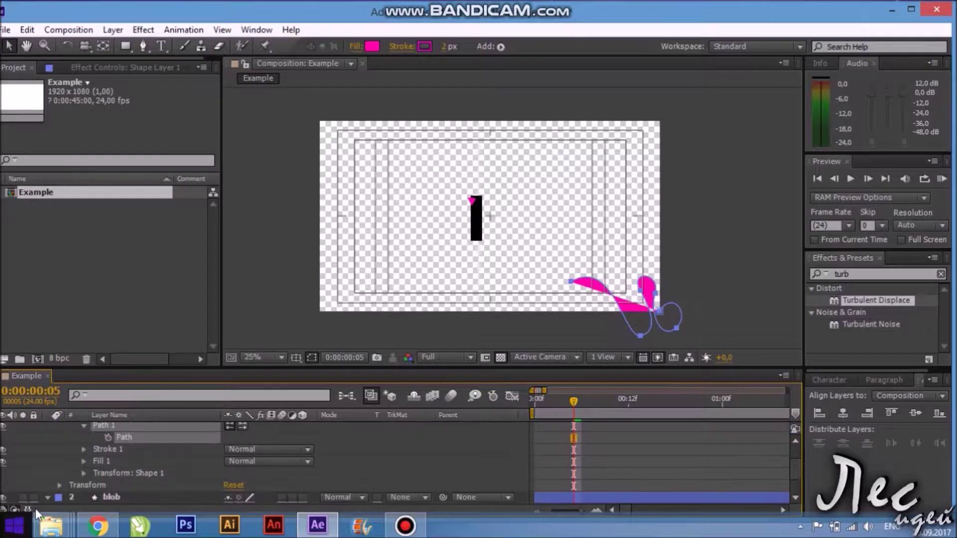
scroll(108, 486, down, 2)
drag(233, 468, 459, 344)
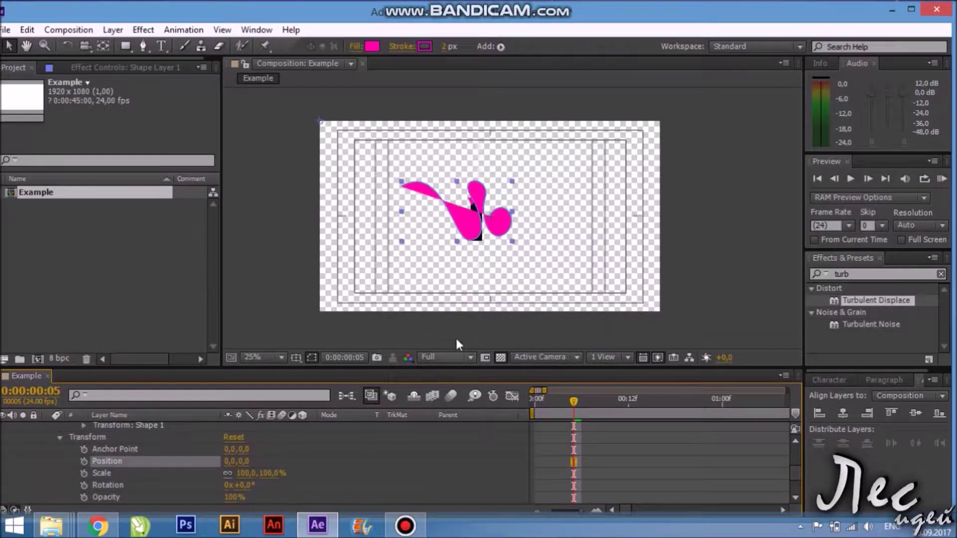
Set the guide shape's fill to None, leaving only its pink stroke
click(354, 46)
click(408, 223)
click(451, 301)
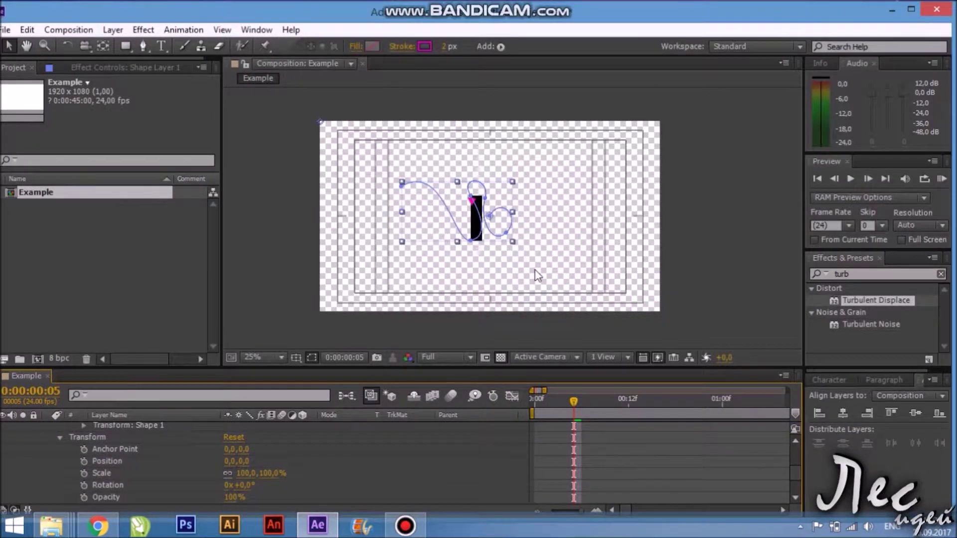
key(period)
scroll(88, 432, up, 3)
Rename the shape layer 'gide' and lock it
click(122, 429)
key(Return)
text(gl)
key(Return)
click(34, 427)
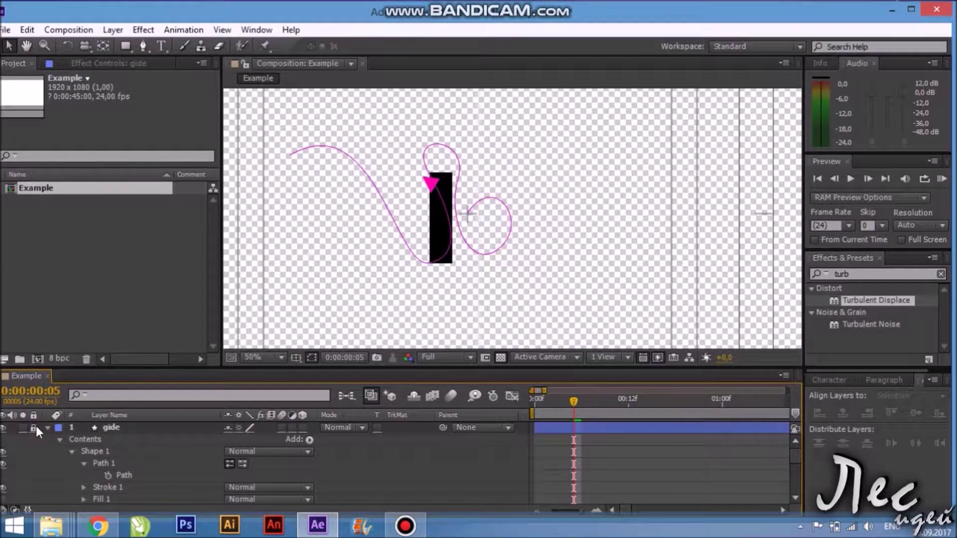
Apply Easy Ease to the blob's Position keyframes
mouse_move(580, 404)
mouse_down()
mouse_move(540, 406)
mouse_move(667, 402)
mouse_up()
key(p)
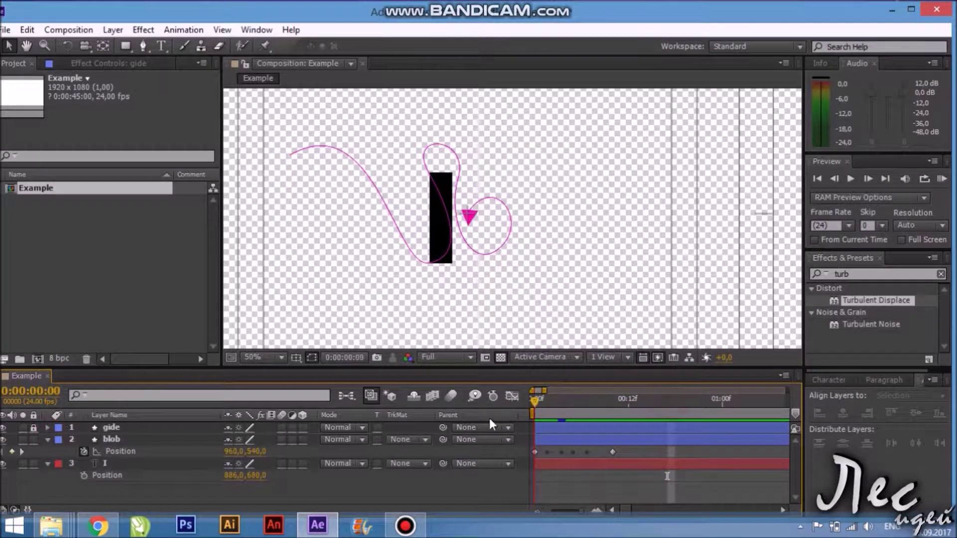
click(612, 452)
right_click(613, 452)
mouse_move(656, 441)
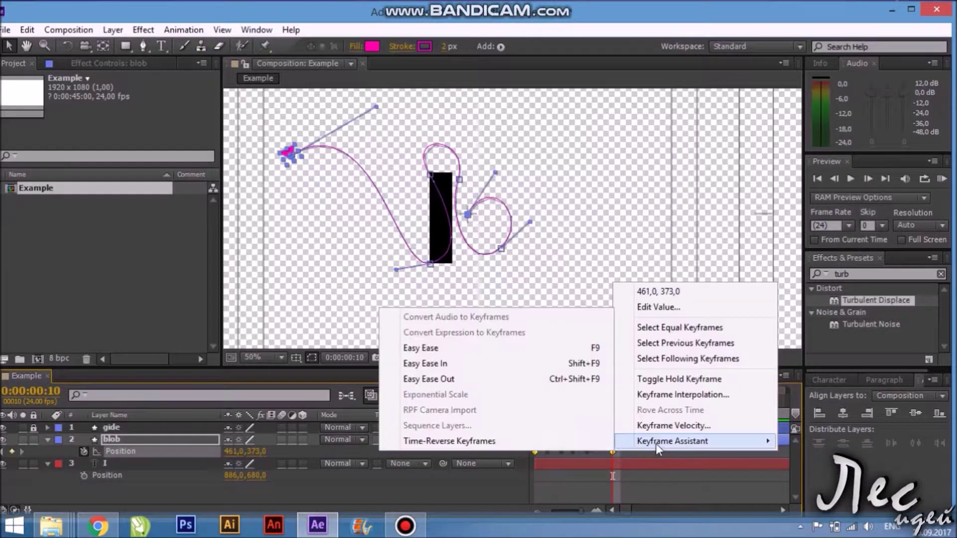
click(432, 348)
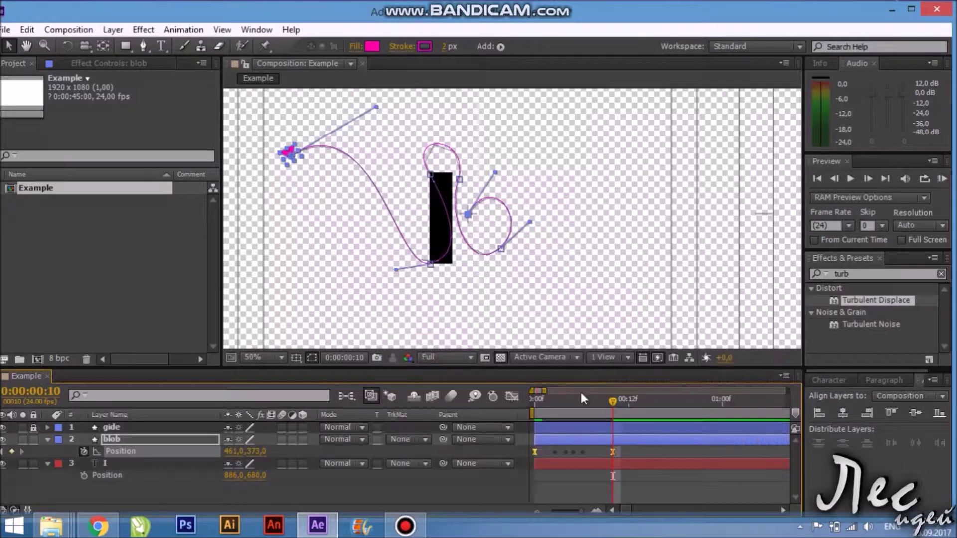
Reshape the speed graph into a sharp, early peak with a long tail
click(512, 396)
click(566, 401)
drag(601, 470, 561, 473)
drag(566, 402, 482, 397)
drag(585, 475, 568, 476)
click(554, 403)
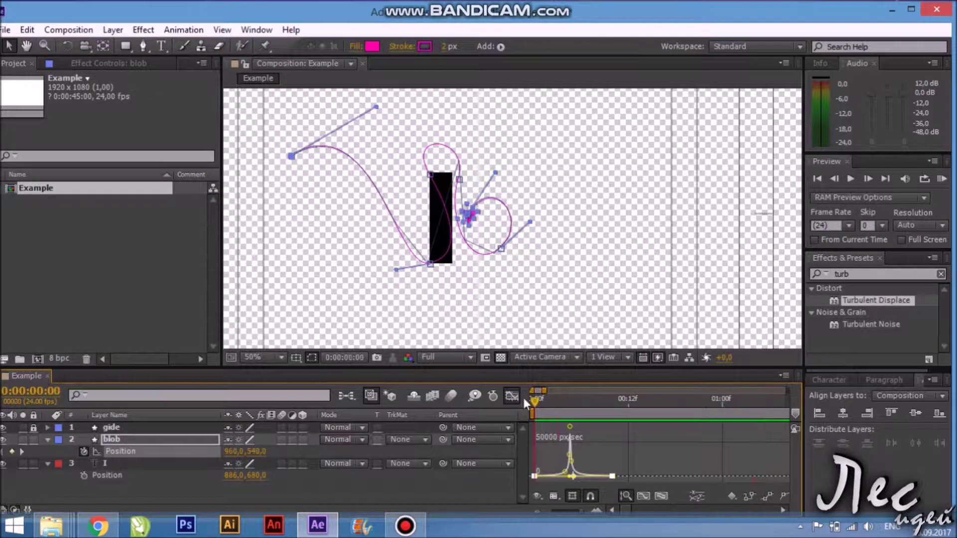
click(569, 414)
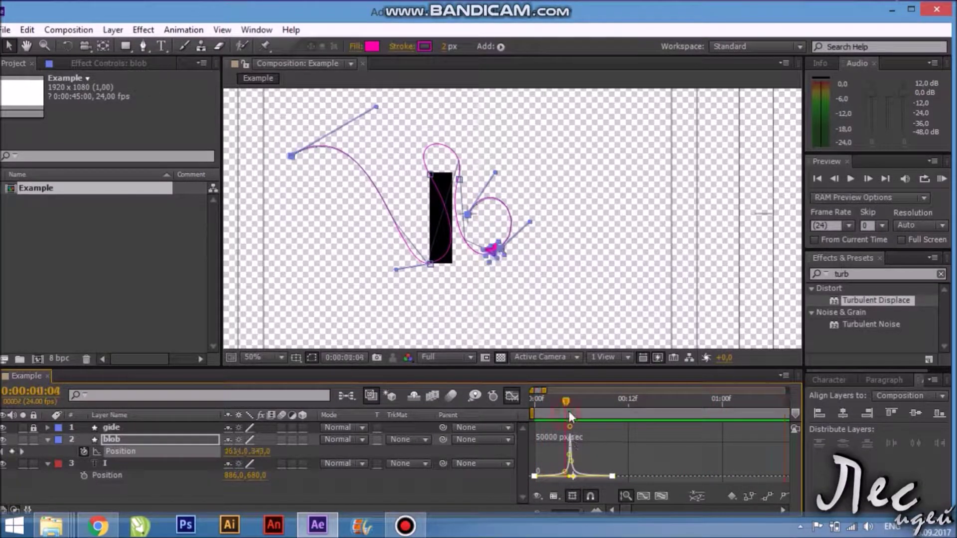
drag(564, 414, 540, 402)
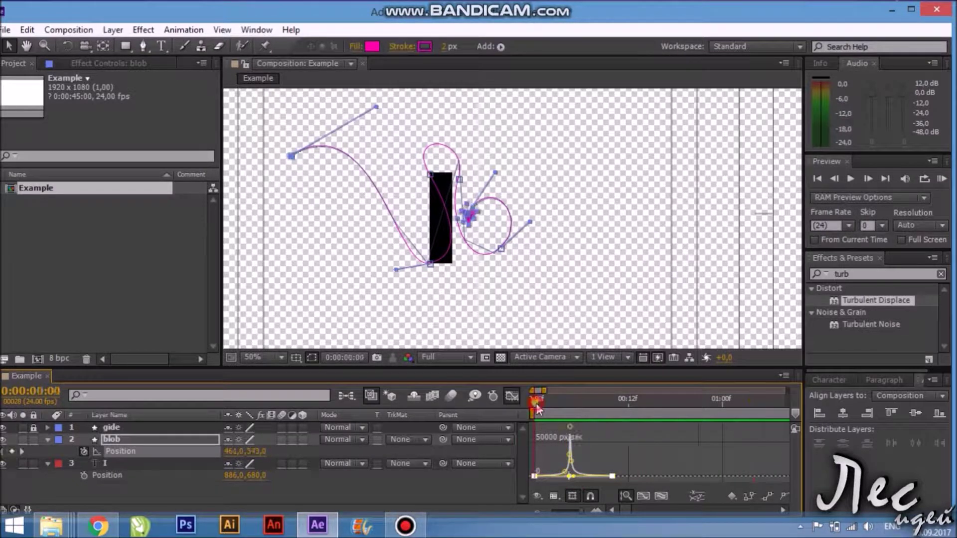
Close the Graph Editor and scrub the blob along its motion path
drag(593, 511, 574, 511)
key(shift+F3)
drag(579, 409, 563, 410)
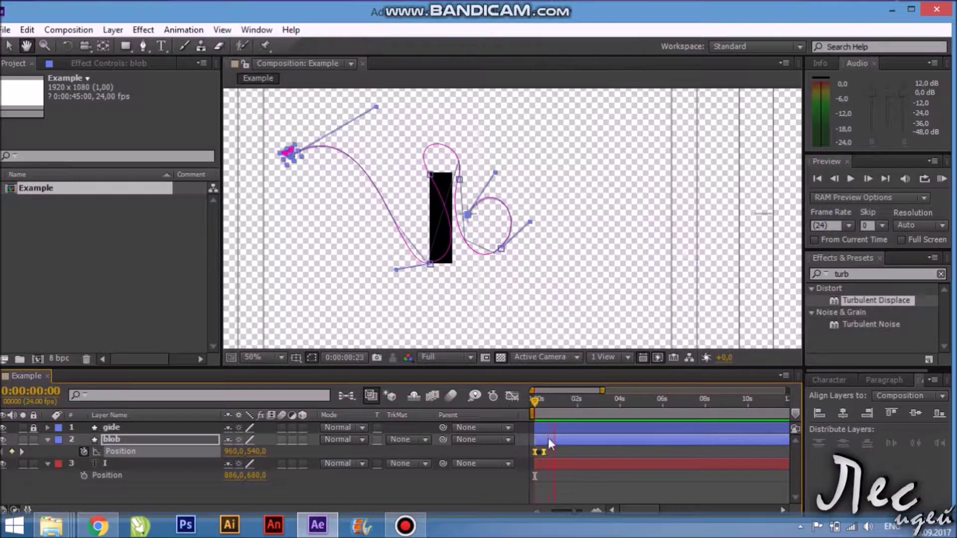
mouse_move(562, 403)
mouse_down()
mouse_move(525, 403)
mouse_move(536, 403)
mouse_up()
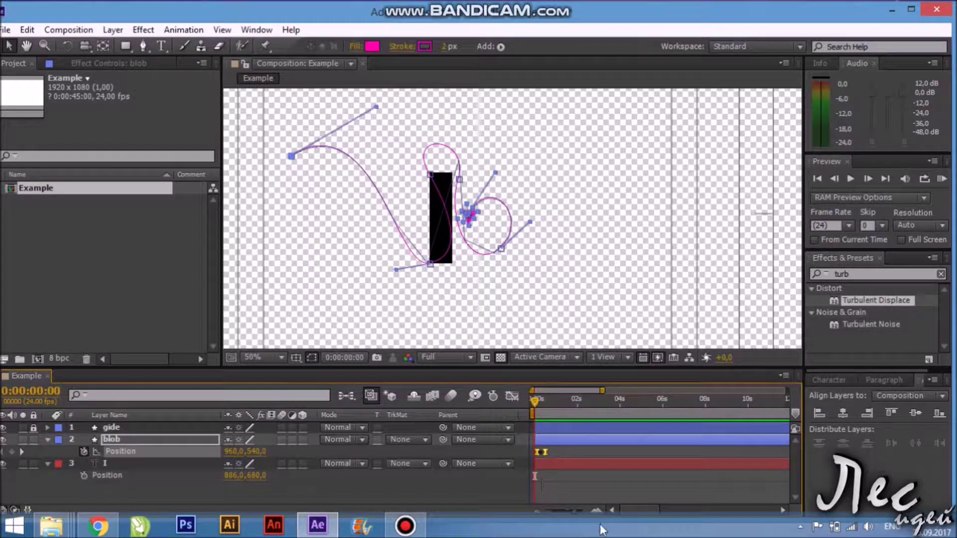
Move the last Position keyframe to about frame 22 and preview the motion
click(584, 509)
drag(584, 509, 581, 510)
drag(604, 452, 646, 450)
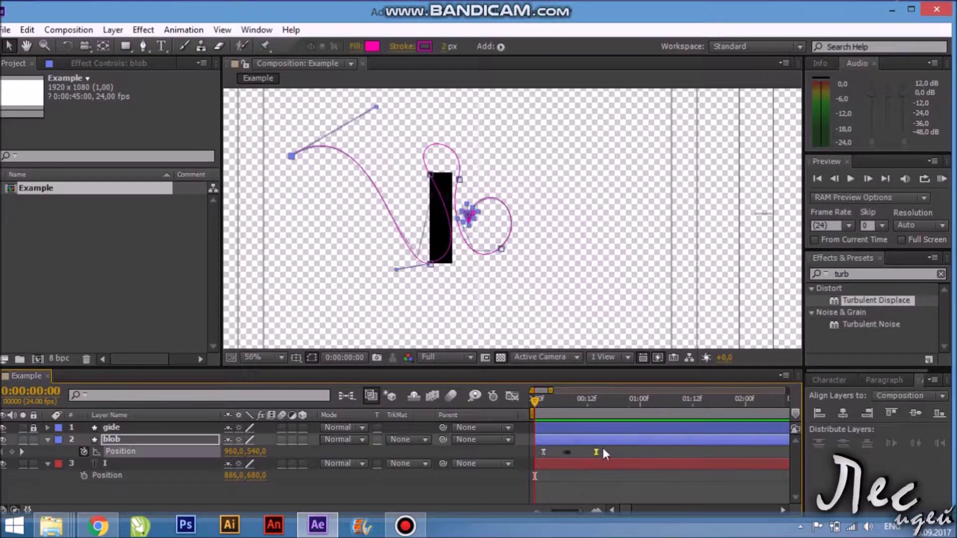
drag(534, 402, 696, 402)
drag(644, 452, 630, 452)
key(space)
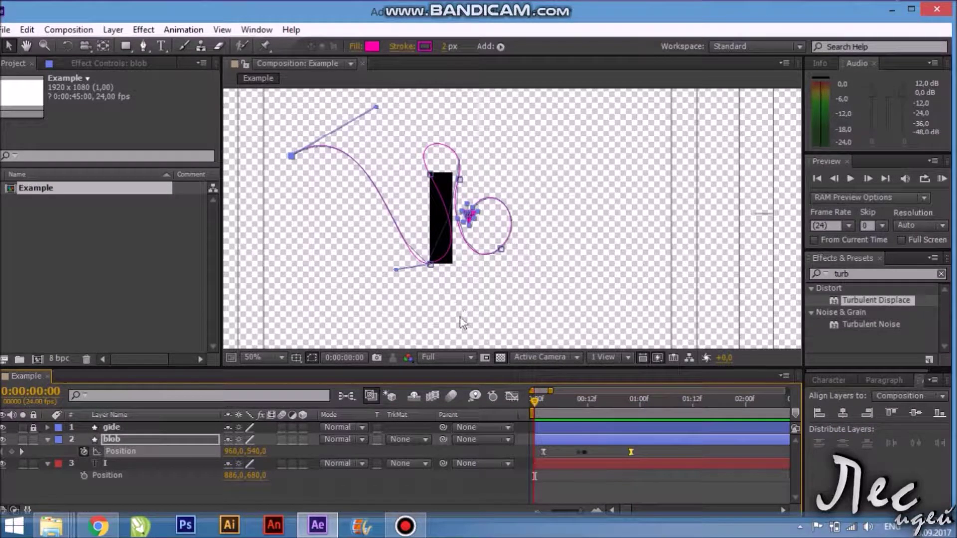
Expand the blob layer's contents down to its Path property
click(48, 439)
click(69, 442)
click(85, 457)
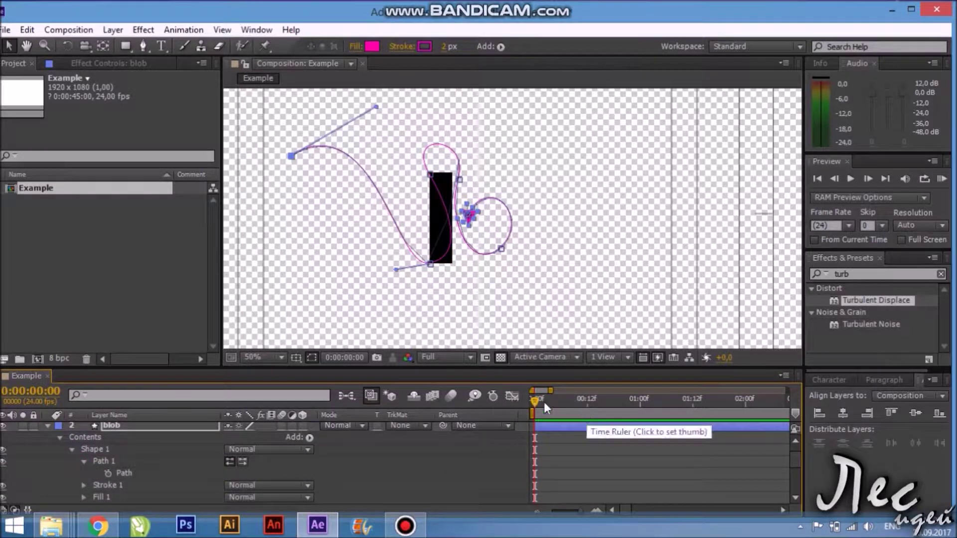
Select the blob's Path property and scrub between frames 20, 12 and 8 to check the motion
click(622, 411)
scroll(672, 428, down, 3)
scroll(363, 455, up, 2)
click(364, 451)
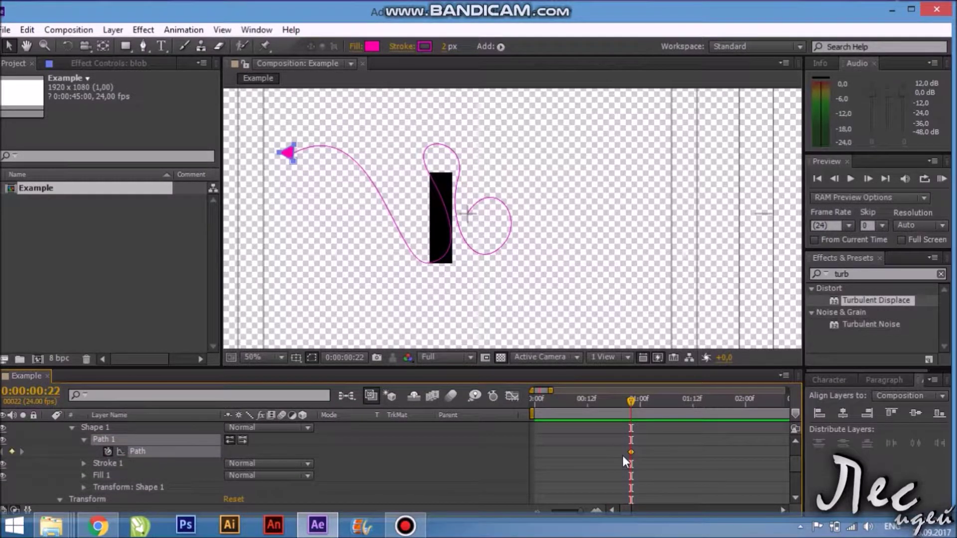
mouse_move(573, 399)
mouse_down()
mouse_move(584, 429)
mouse_move(582, 398)
mouse_up()
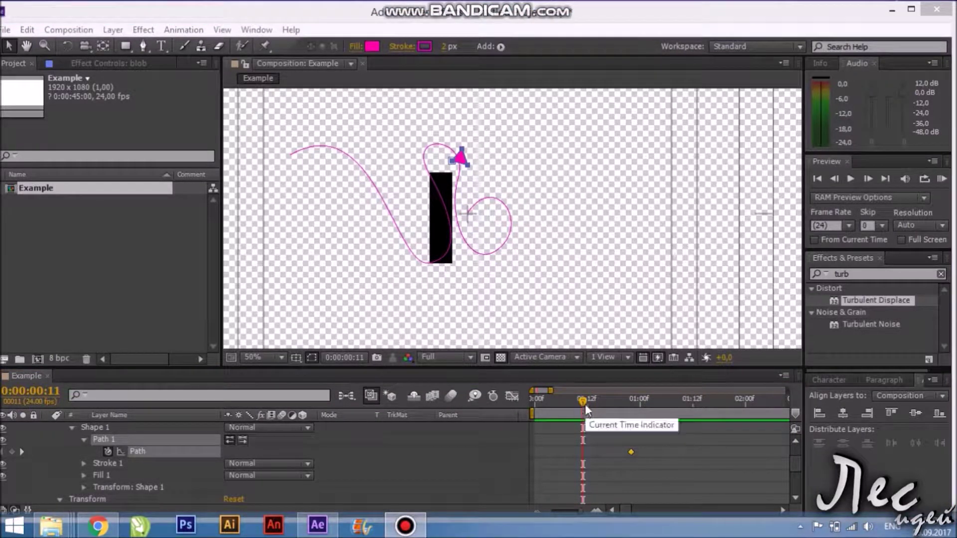
drag(583, 402, 572, 421)
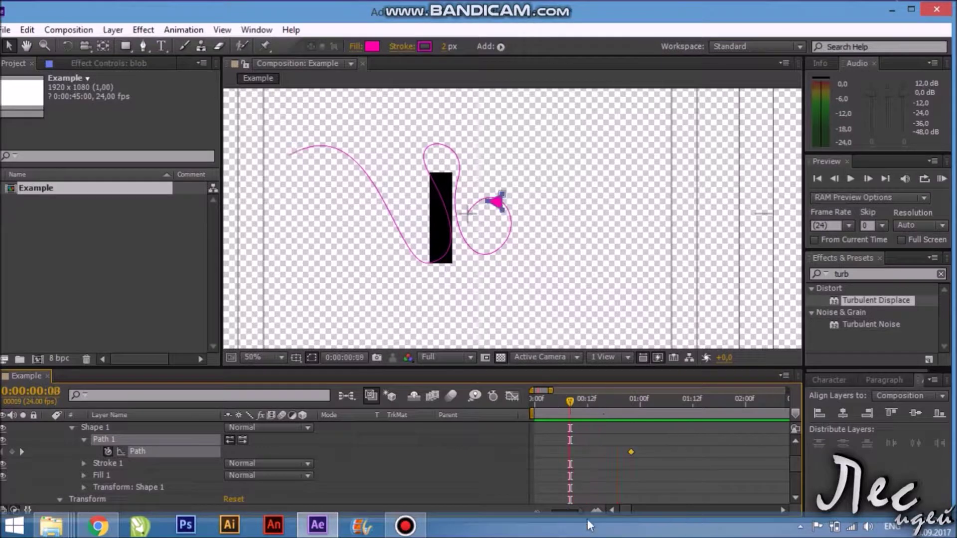
drag(596, 510, 621, 509)
mouse_move(573, 399)
mouse_down()
mouse_move(725, 404)
mouse_move(590, 381)
mouse_up()
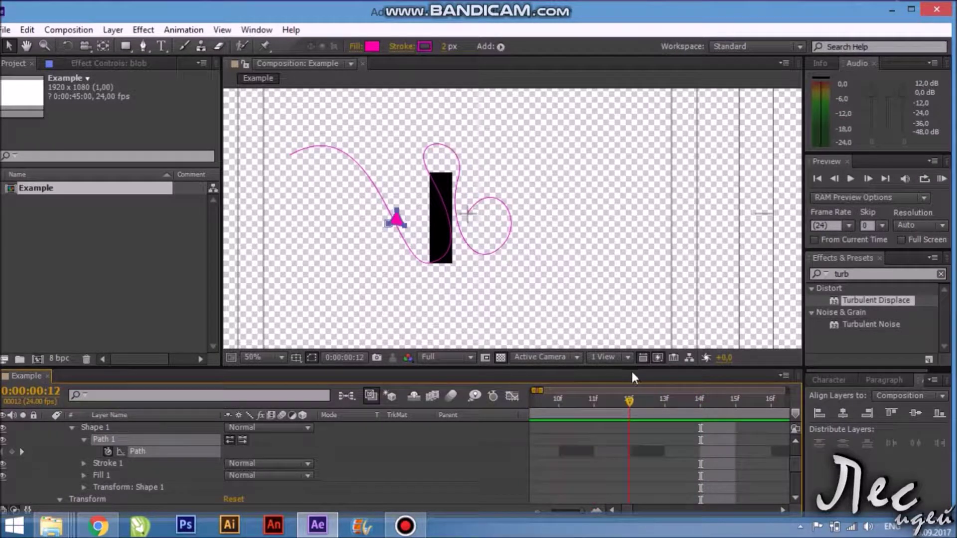
Preview the animation and zoom the composition viewer to 200%
key(period)
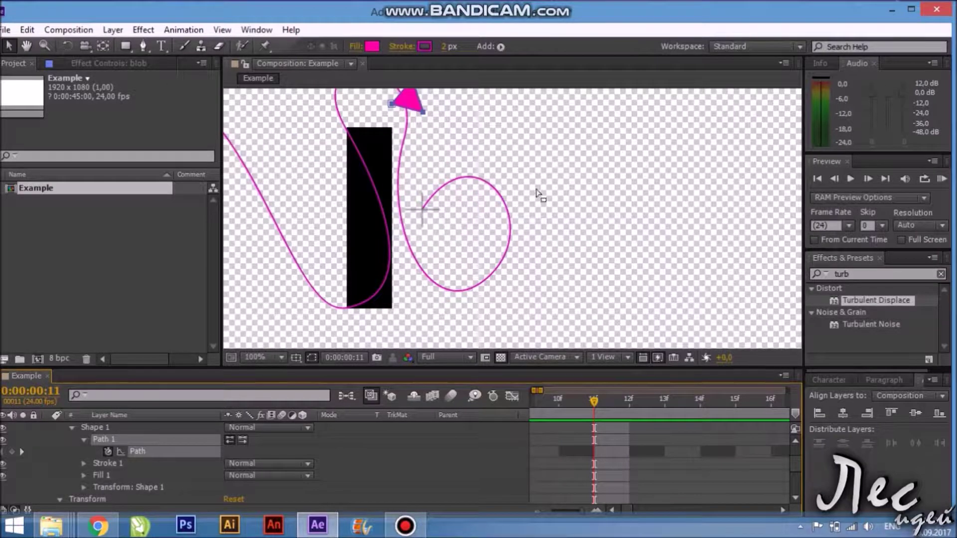
key(space)
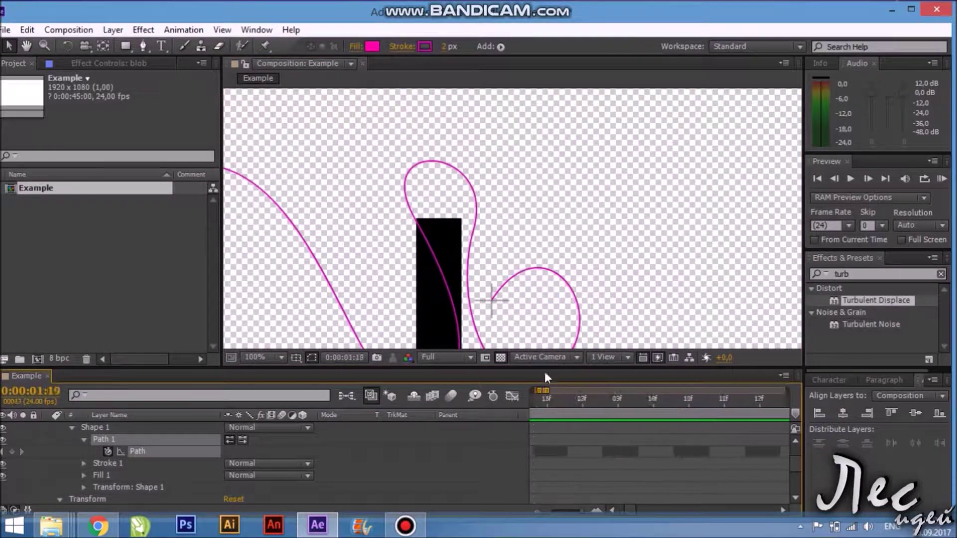
key(comma)
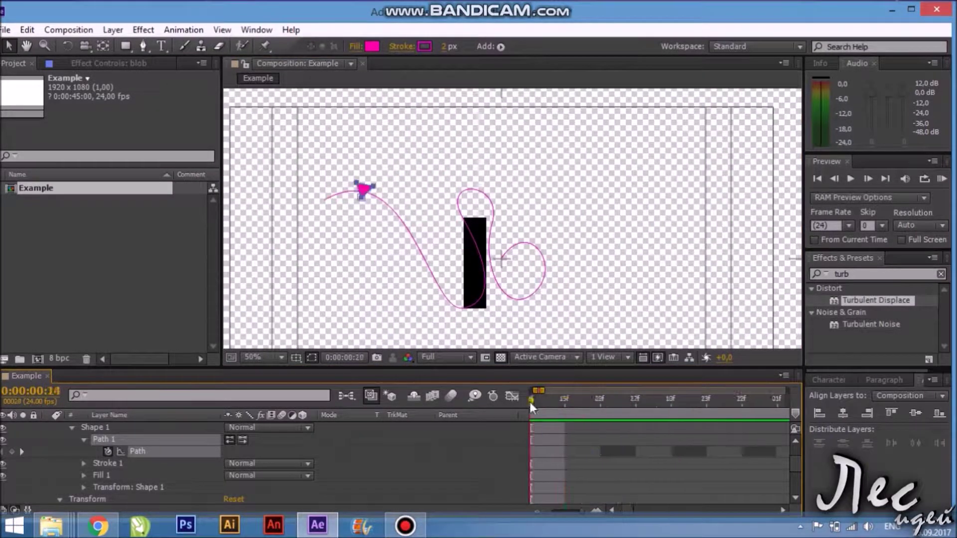
key(period)
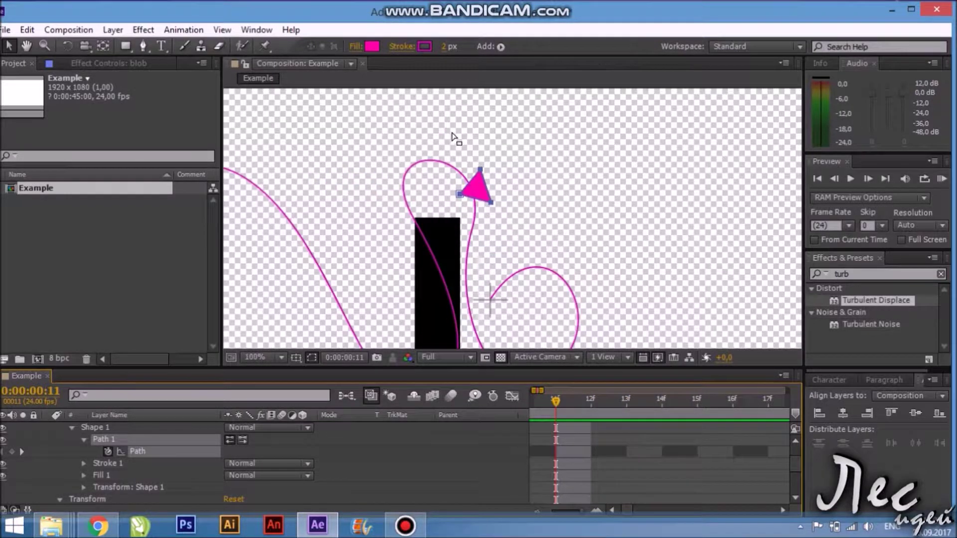
key(period)
Convert the triangle's corners to smooth points and drag points and handles into a thin teardrop
key(g)
drag(448, 122, 432, 103)
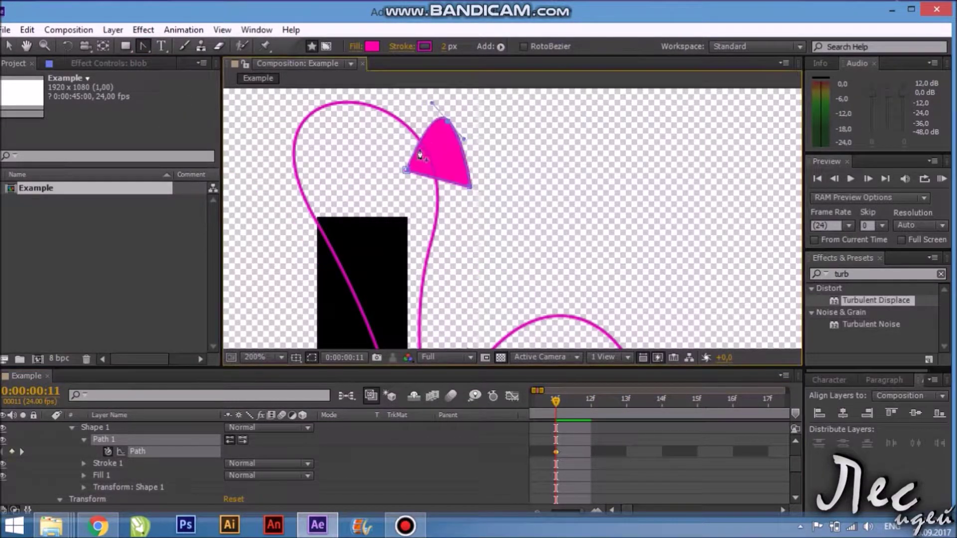
drag(407, 170, 420, 192)
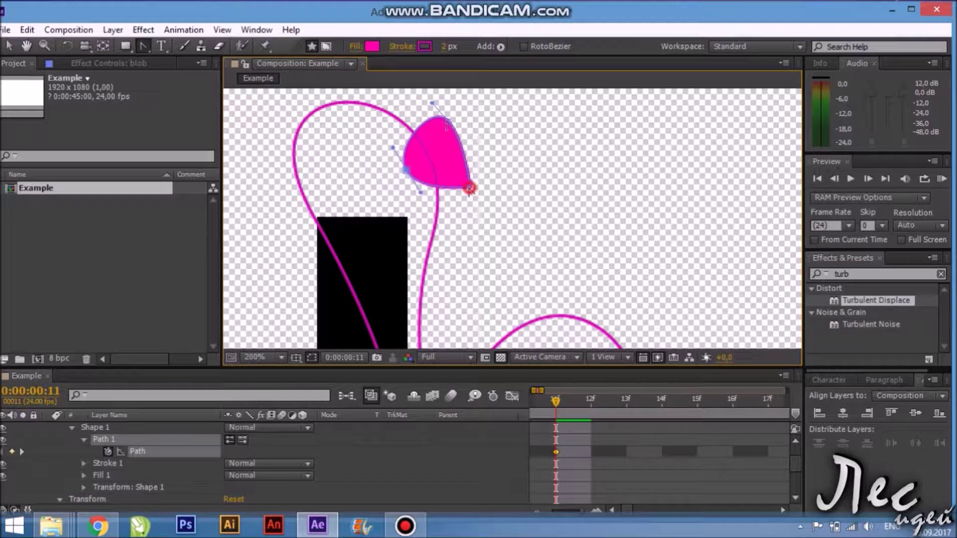
drag(469, 189, 491, 224)
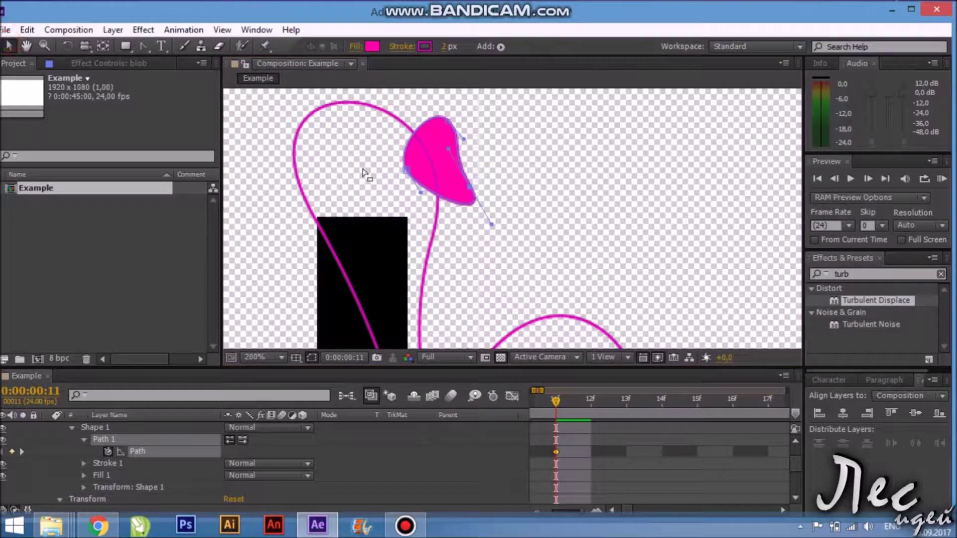
drag(470, 180, 434, 176)
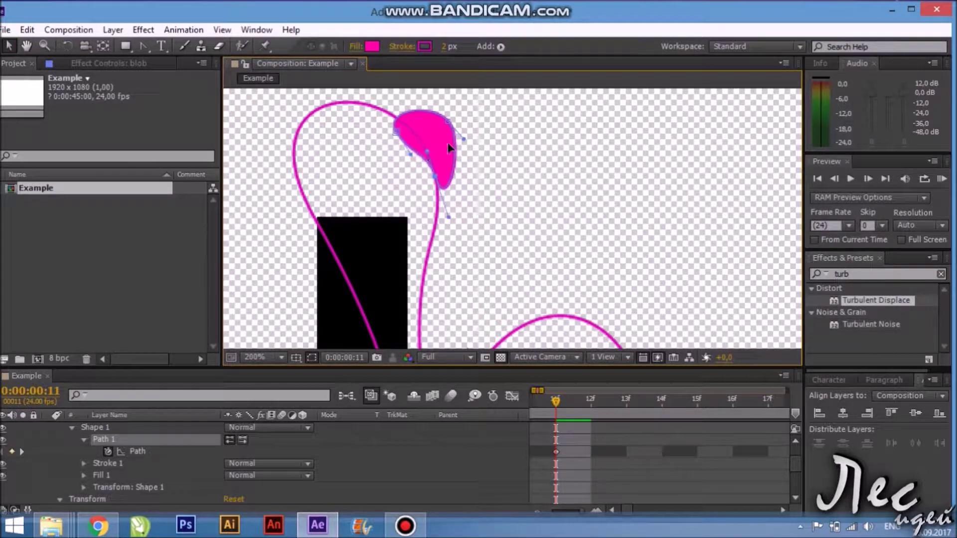
drag(448, 121, 419, 124)
drag(450, 220, 393, 120)
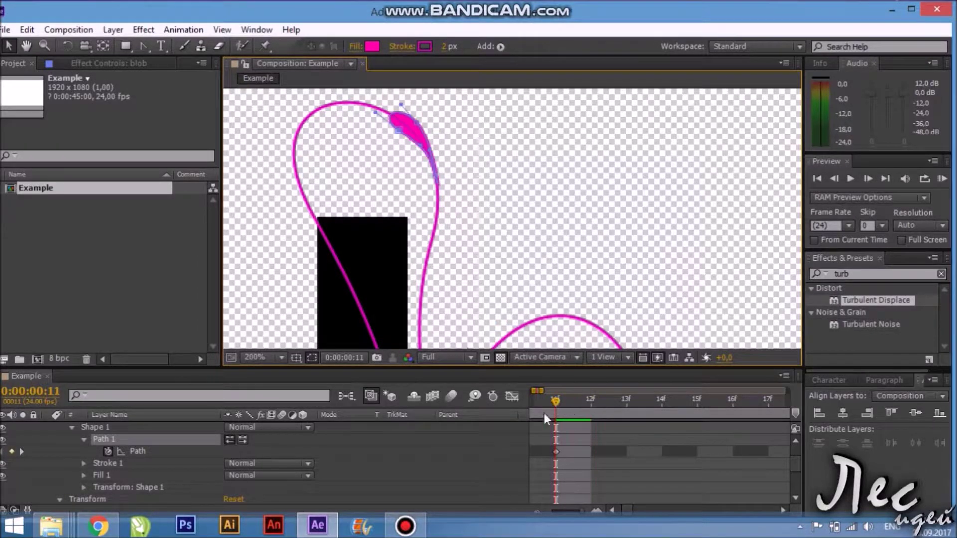
Scrub between frames 0 and 16 and select the blob's Path keyframe to check the teardrop
scroll(513, 257, down, 5)
mouse_move(577, 419)
mouse_down()
mouse_move(511, 413)
mouse_move(678, 462)
mouse_up()
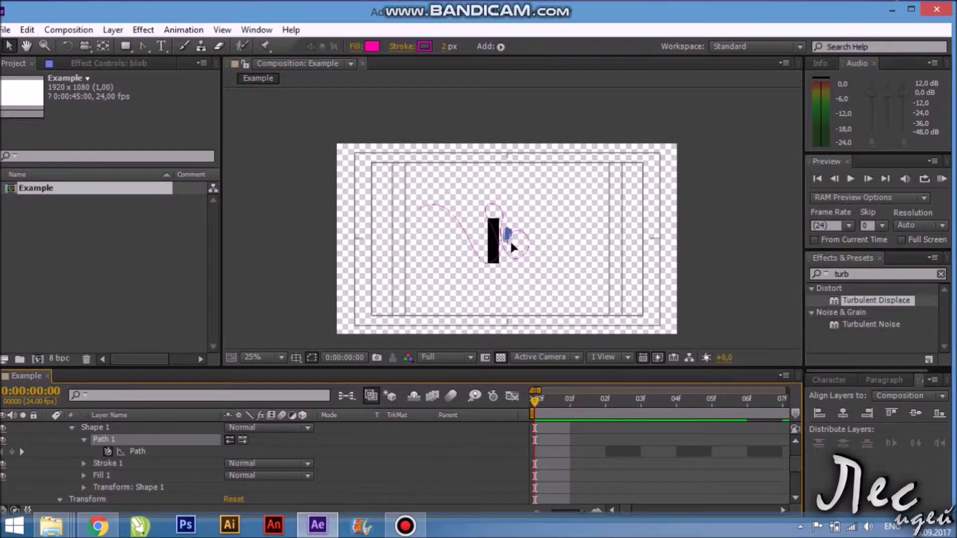
click(570, 512)
drag(543, 406, 540, 402)
click(544, 452)
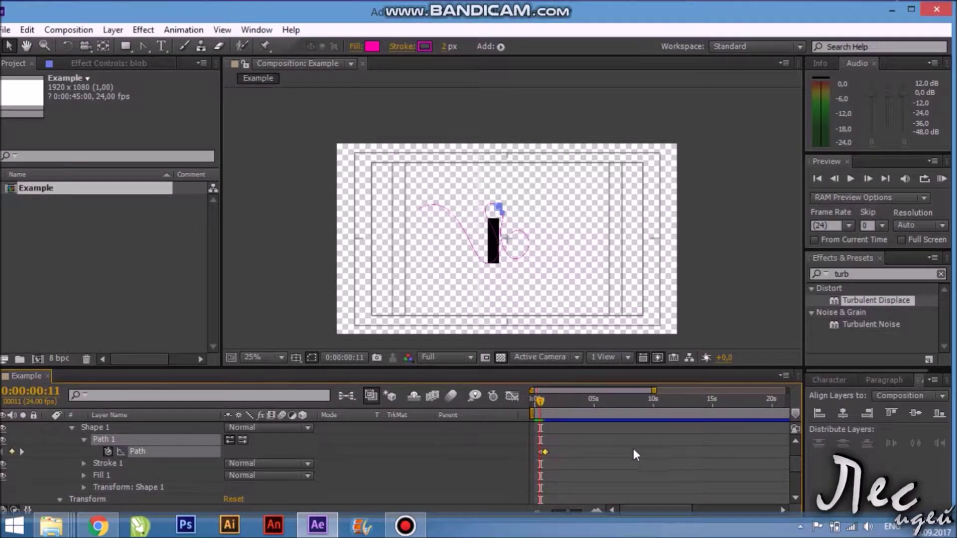
click(536, 421)
scroll(512, 218, up, 4)
drag(541, 406, 537, 410)
click(416, 221)
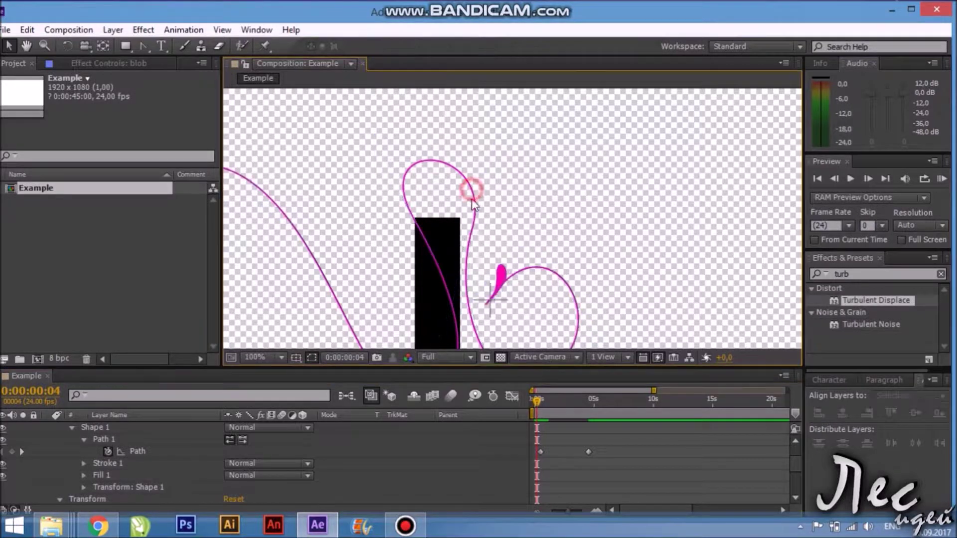
scroll(248, 473, up, 3)
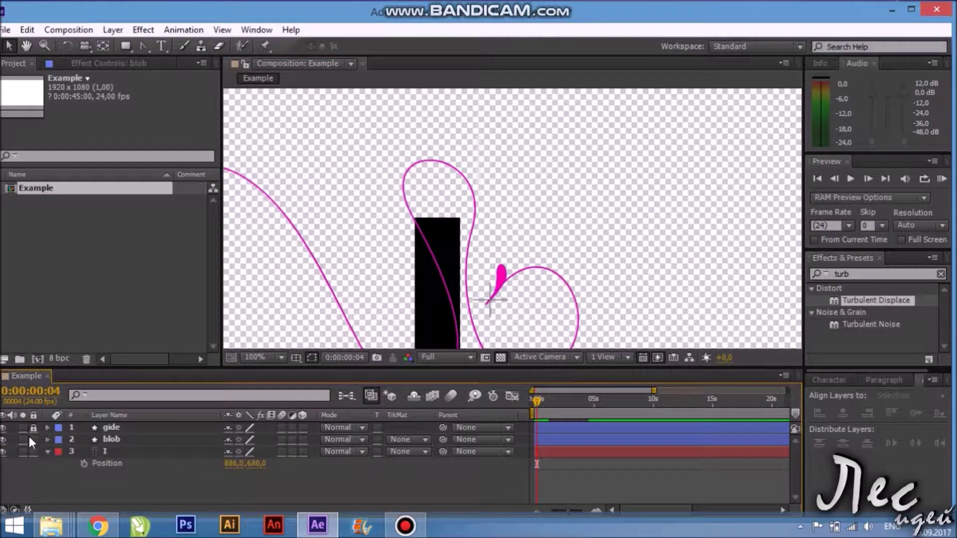
Go to the start, inspect the gide layer's transform properties, then select the blob layer
click(33, 427)
key(Home)
click(43, 501)
click(83, 464)
scroll(96, 481, down, 1)
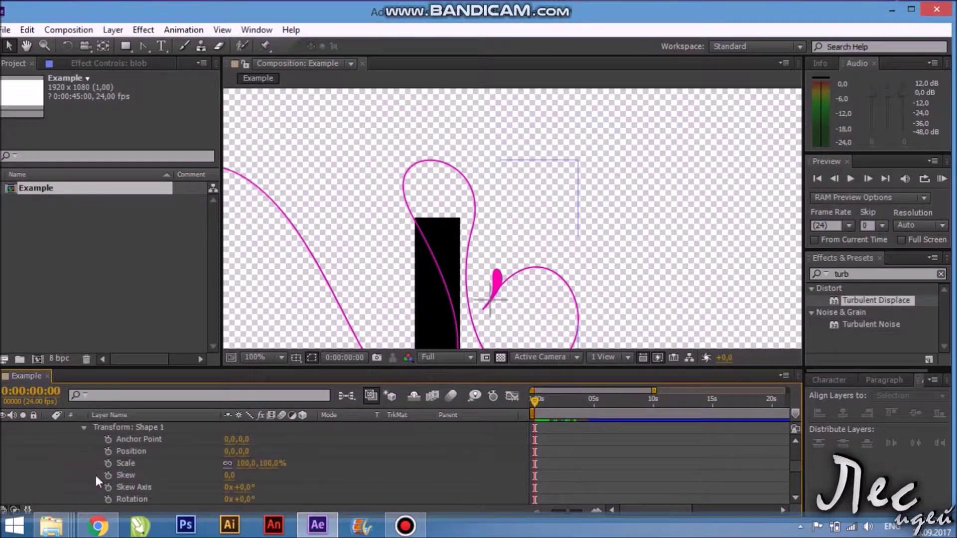
scroll(129, 456, up, 3)
click(48, 427)
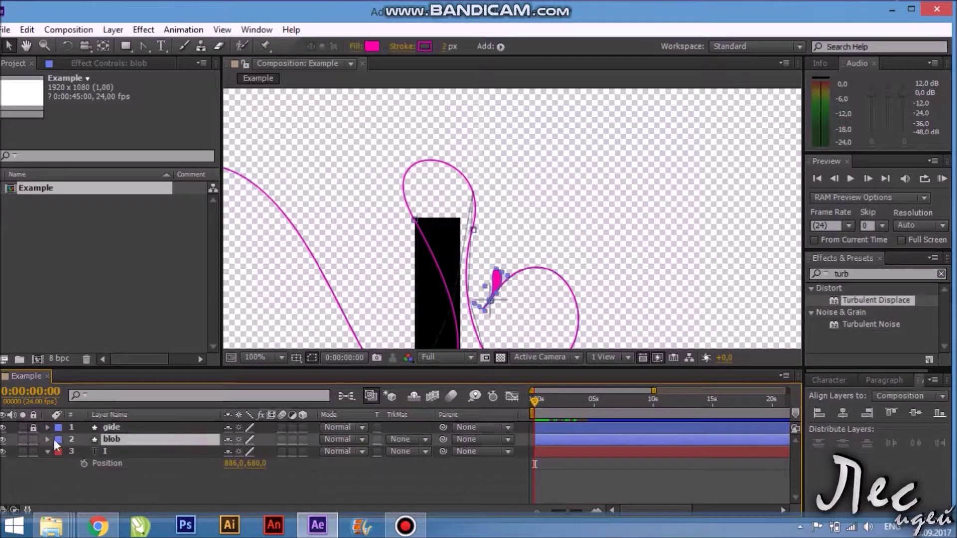
scroll(61, 439, down, 1)
scroll(643, 447, down, 2)
Reshape the blob's motion path across the black bar and move the later Position keyframe further along
click(535, 405)
mouse_move(414, 219)
mouse_down()
mouse_move(447, 181)
mouse_move(404, 115)
mouse_up()
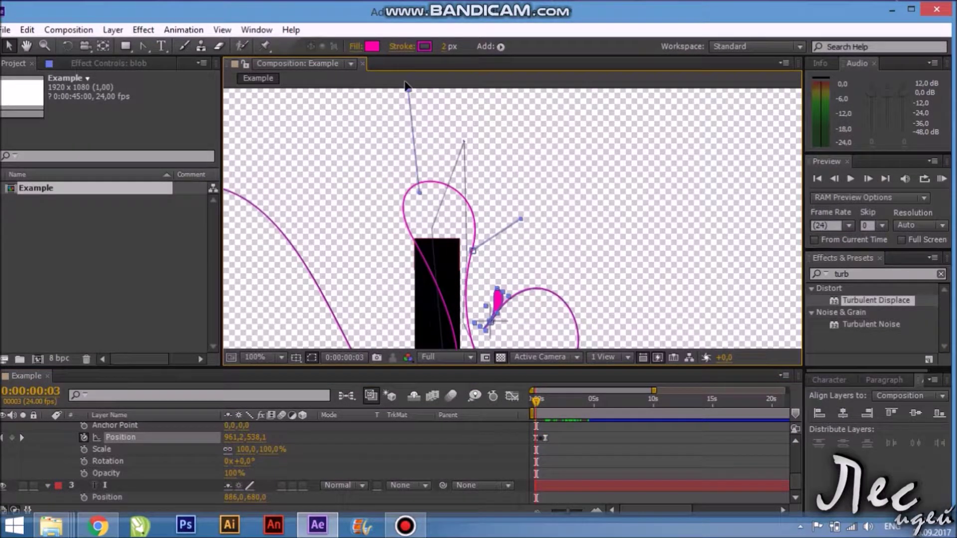
scroll(407, 264, up, 3)
mouse_move(414, 300)
mouse_down()
mouse_move(405, 260)
mouse_move(437, 159)
mouse_up()
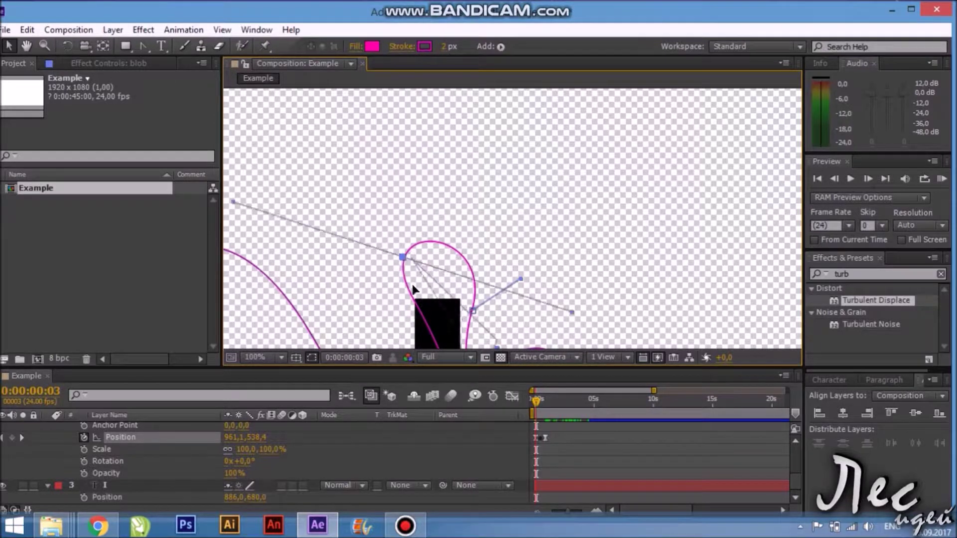
drag(545, 438, 581, 438)
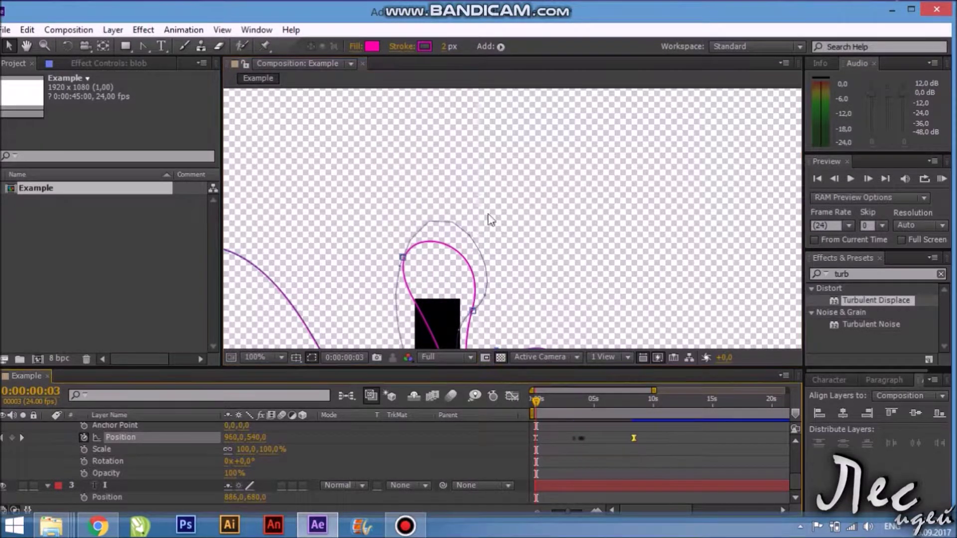
scroll(445, 294, down, 2)
drag(445, 294, 465, 264)
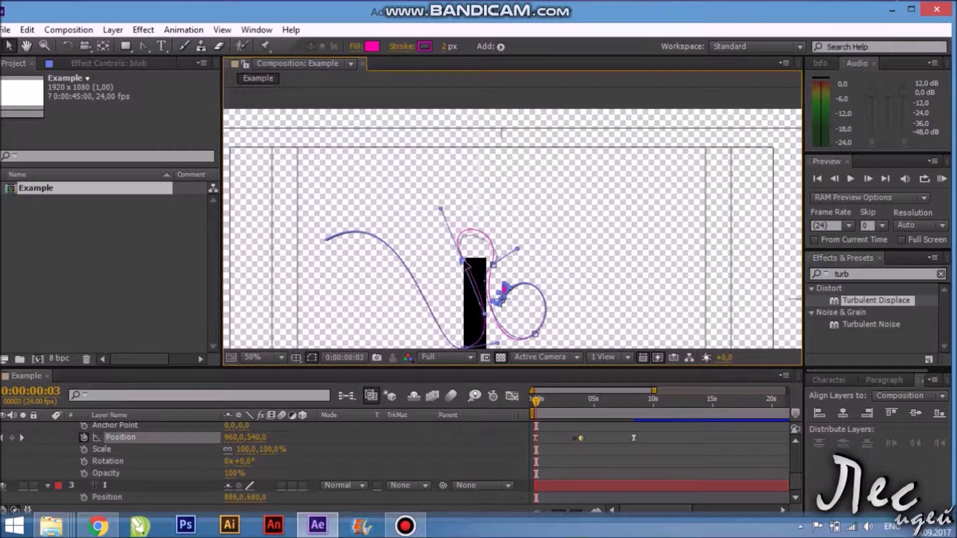
drag(521, 247, 506, 228)
drag(535, 401, 528, 406)
Preview the motion, then ease a Position keyframe's influence in the speed graph
key(space)
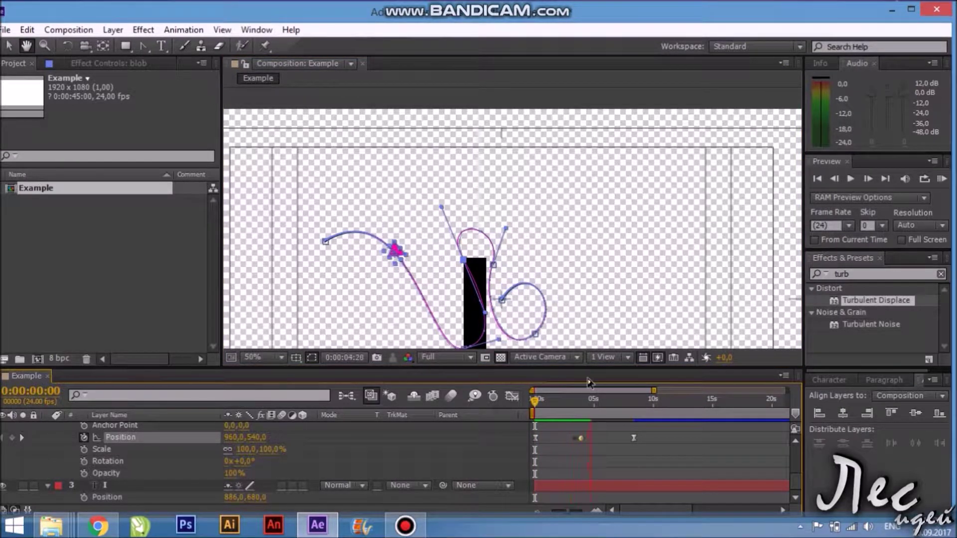
click(586, 401)
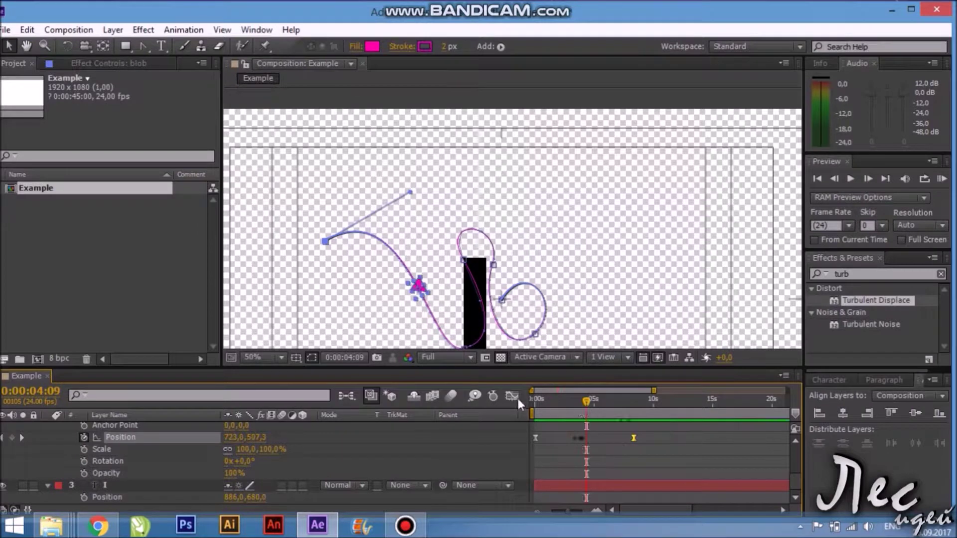
click(512, 395)
drag(586, 480, 586, 439)
key(space)
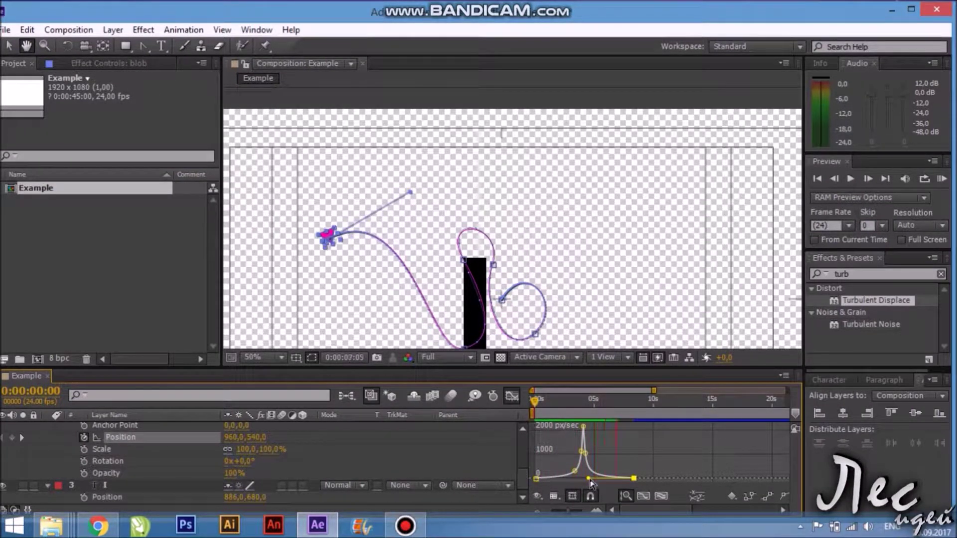
Move the last keyframe, shorten its influence and shift the speed peak later
mouse_move(596, 478)
mouse_move(634, 478)
mouse_down()
mouse_move(643, 477)
mouse_move(617, 479)
mouse_up()
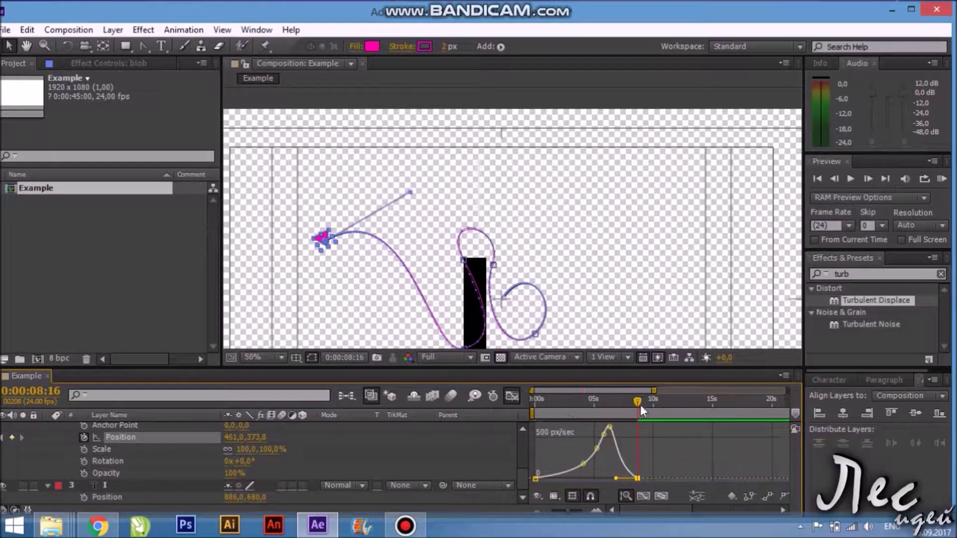
key(space)
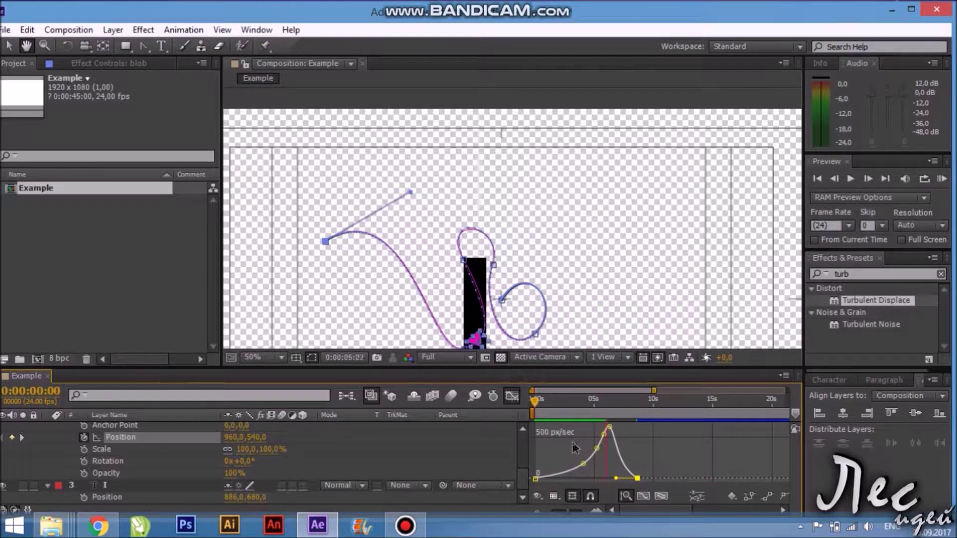
drag(617, 478, 589, 479)
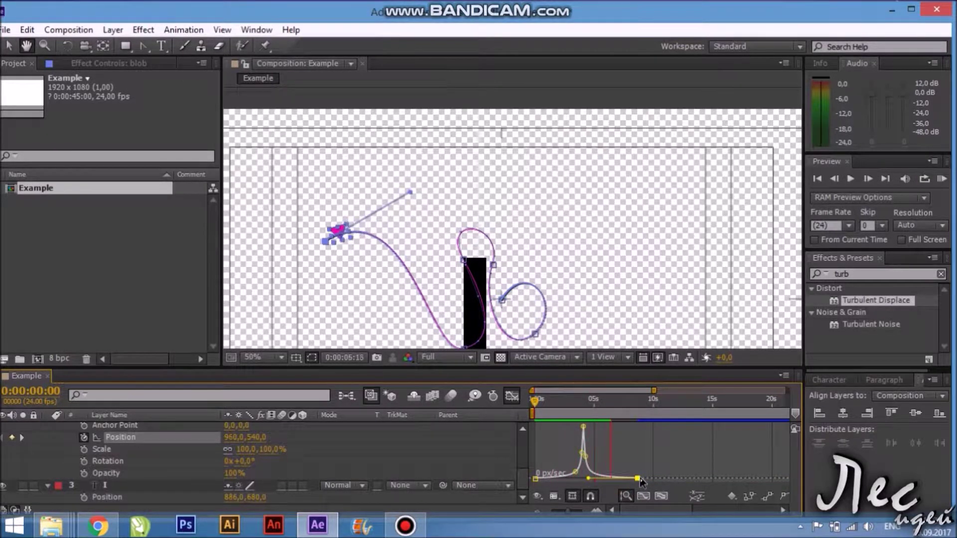
drag(589, 442, 643, 423)
key(KP_0)
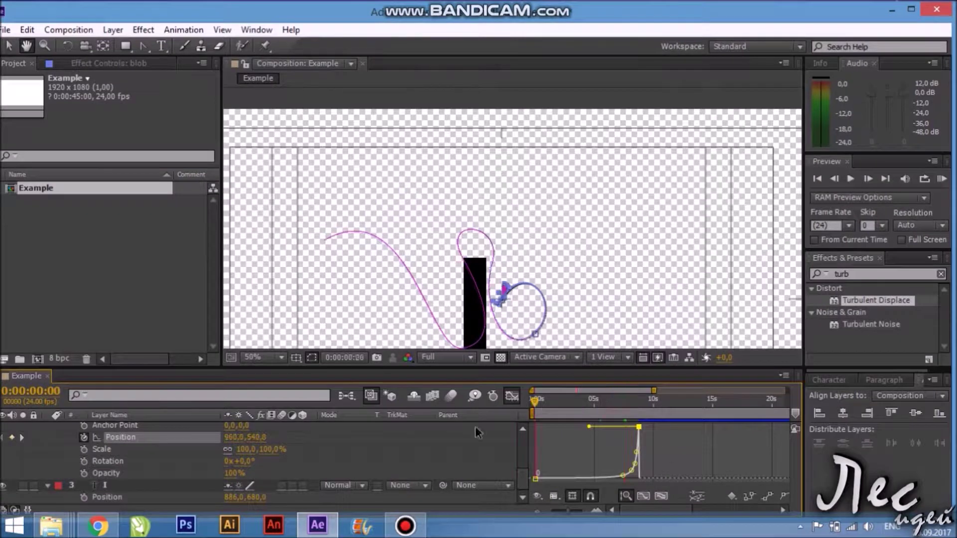
Lower the first keyframe's outgoing speed and move the second keyframe earlier to 0:00:05:19
drag(535, 478, 537, 452)
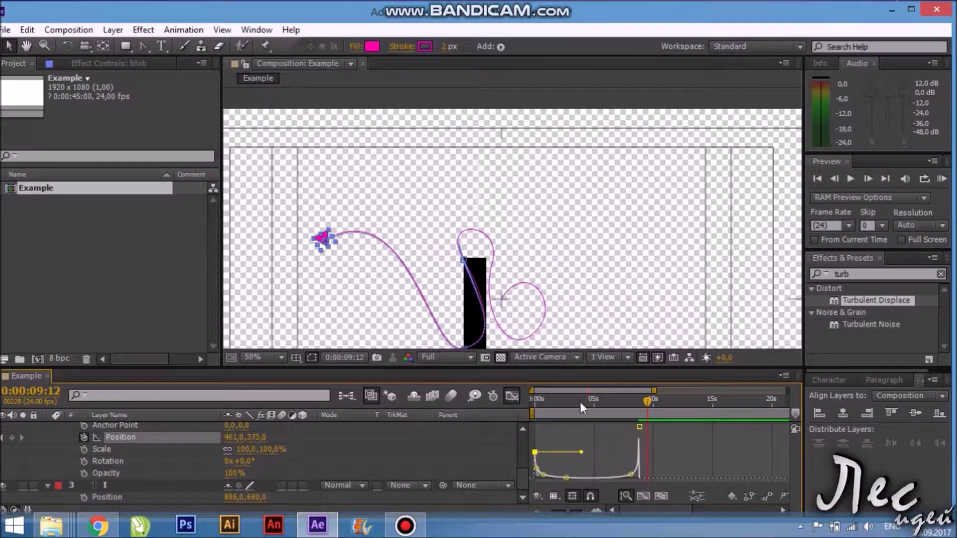
key(space)
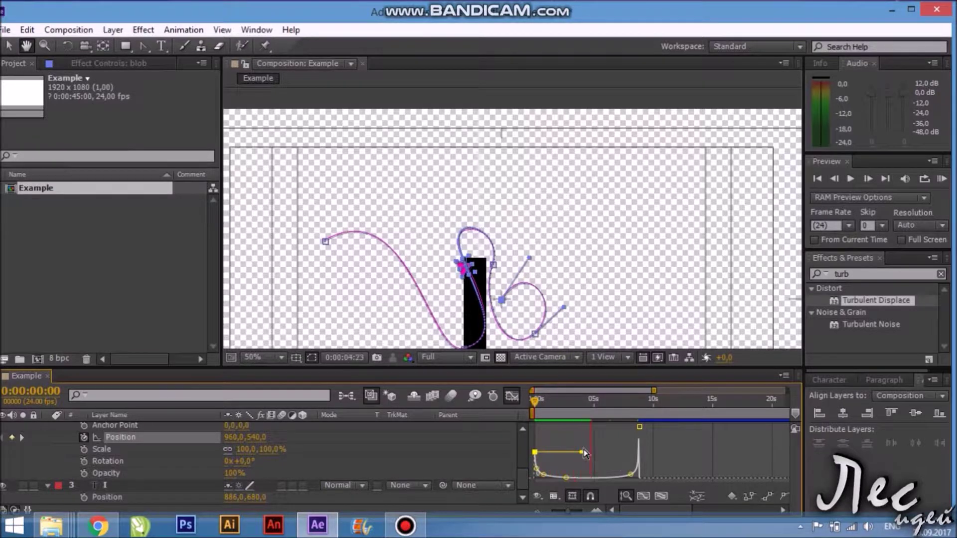
click(557, 452)
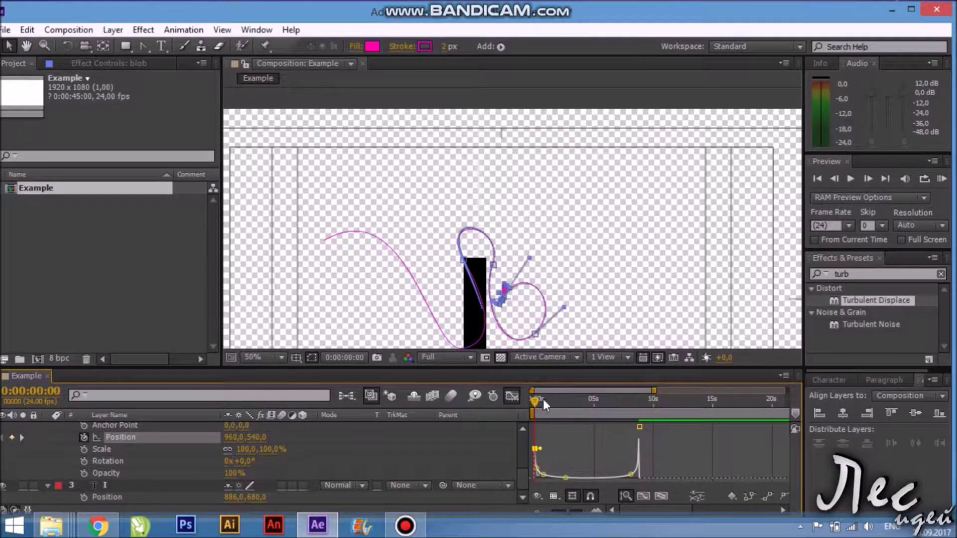
drag(543, 400, 538, 401)
drag(538, 449, 538, 482)
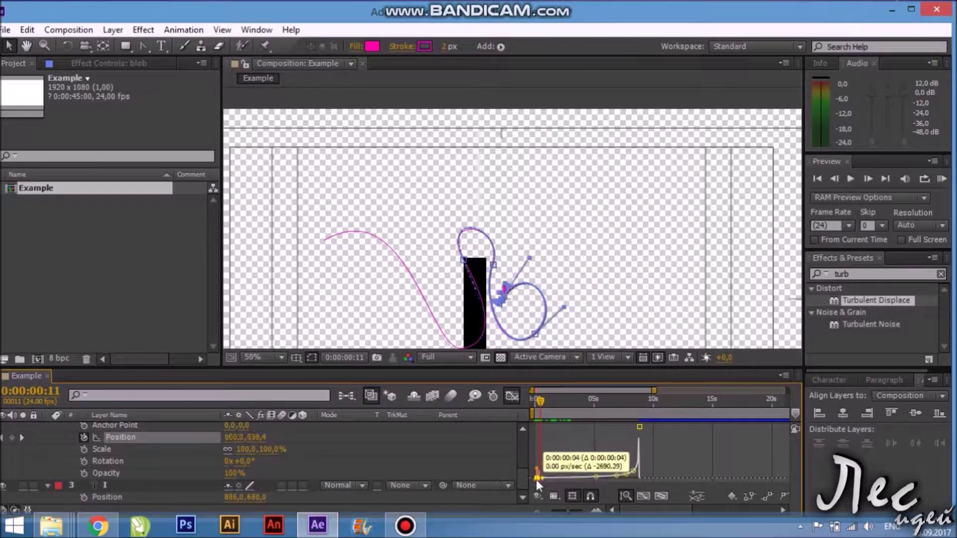
click(602, 400)
drag(639, 427, 603, 427)
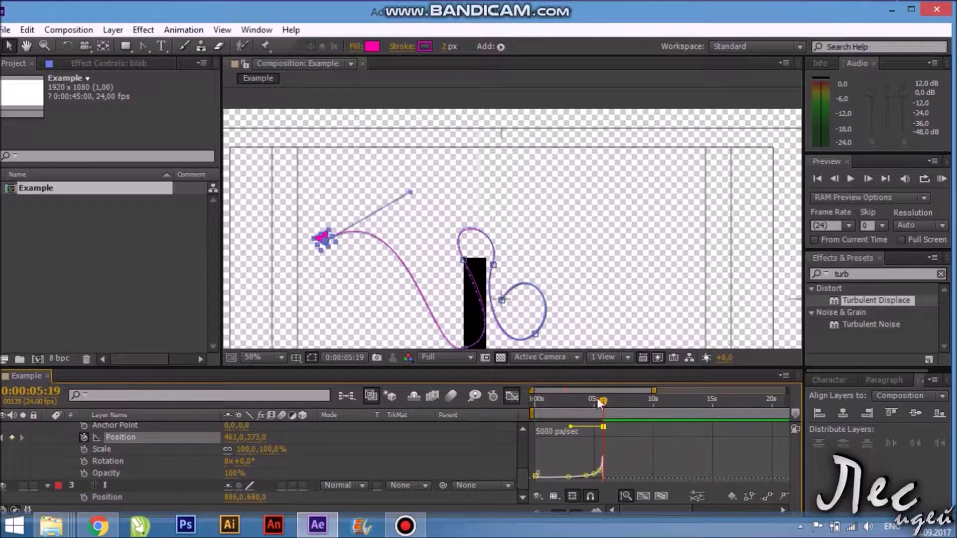
key(space)
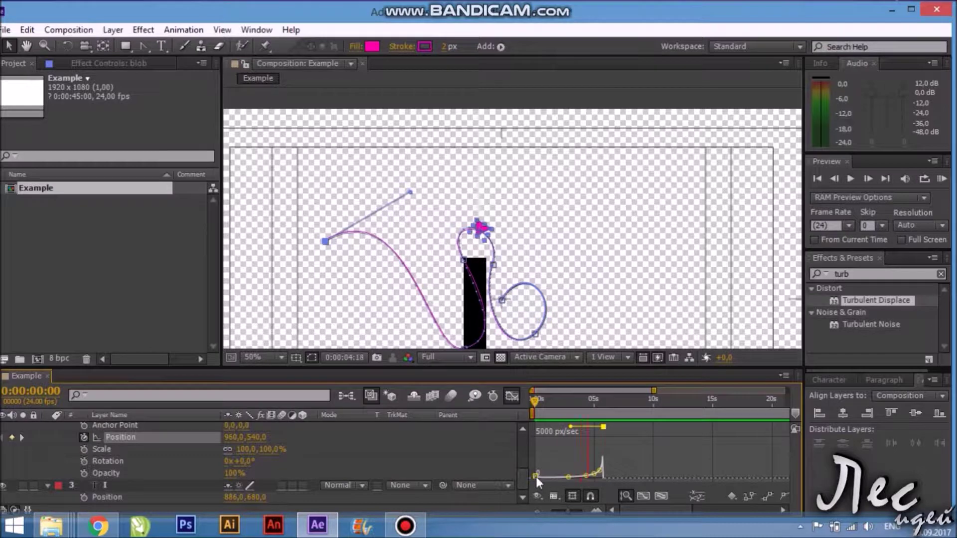
Raise a keyframe's speed handle on the graph and replay the preview to check timing
click(512, 396)
click(512, 396)
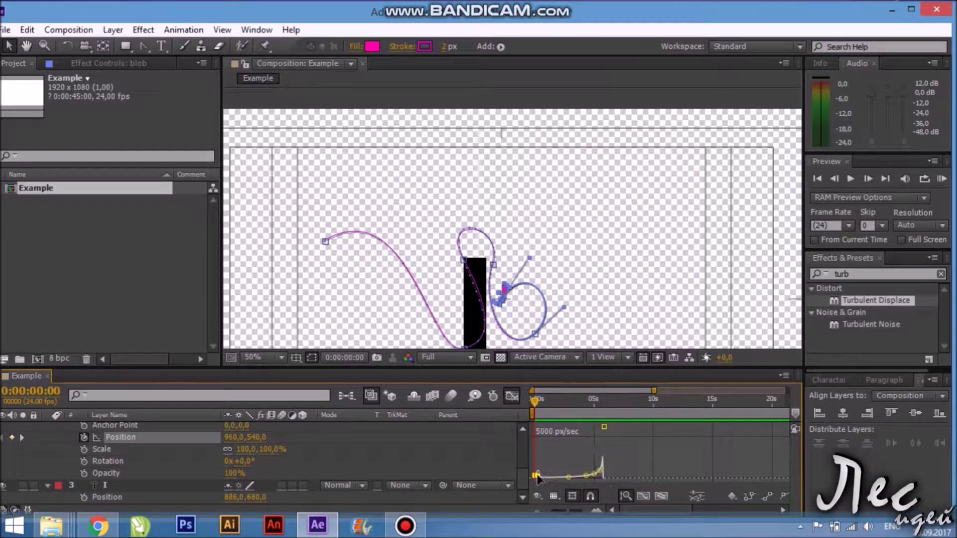
key(space)
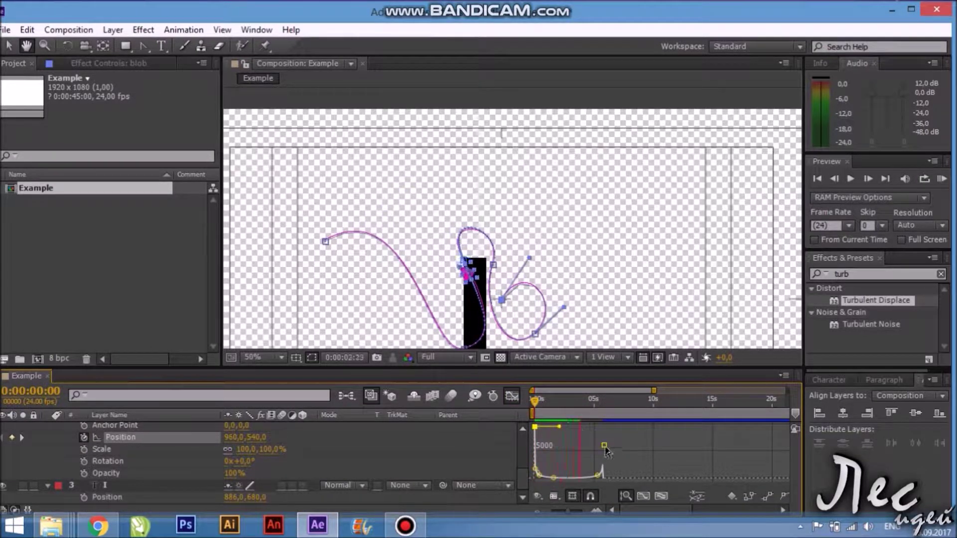
drag(604, 445, 609, 429)
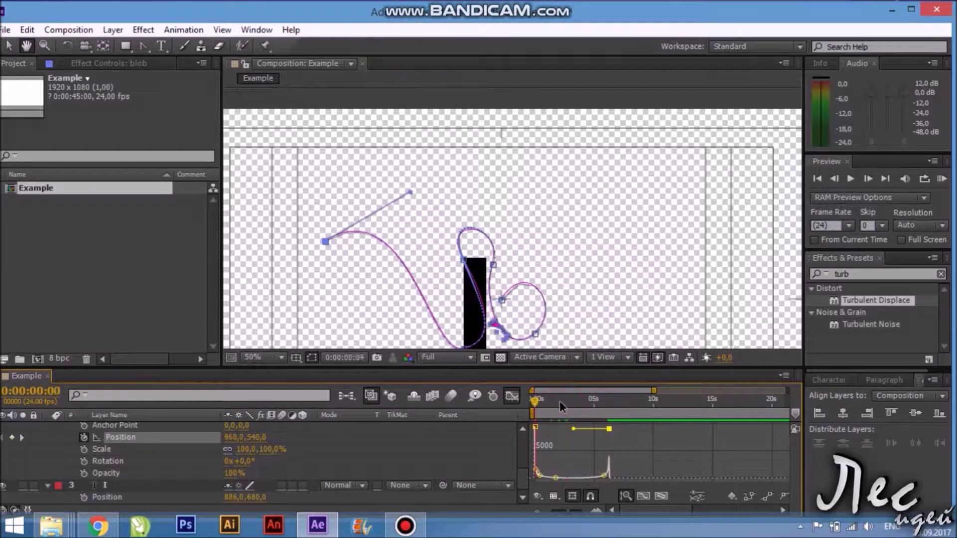
key(space)
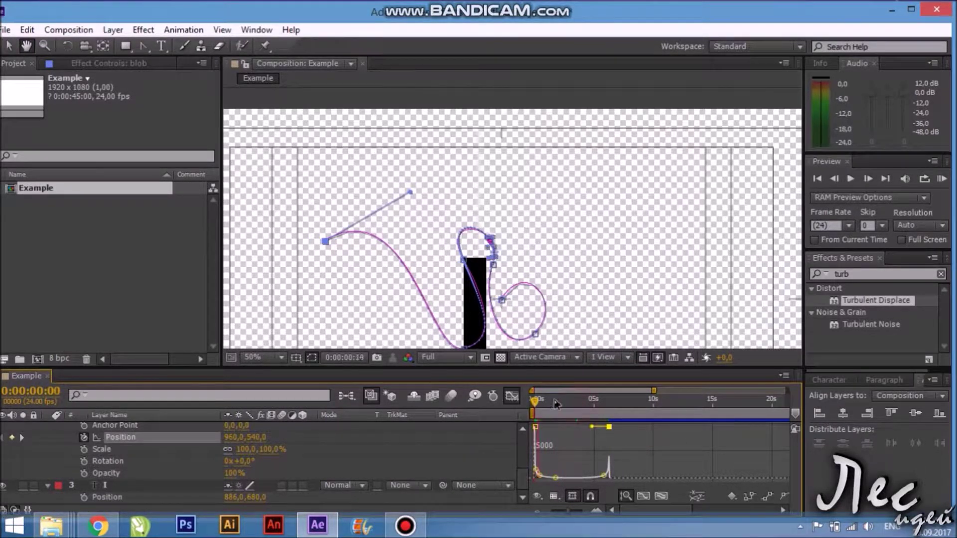
key(space)
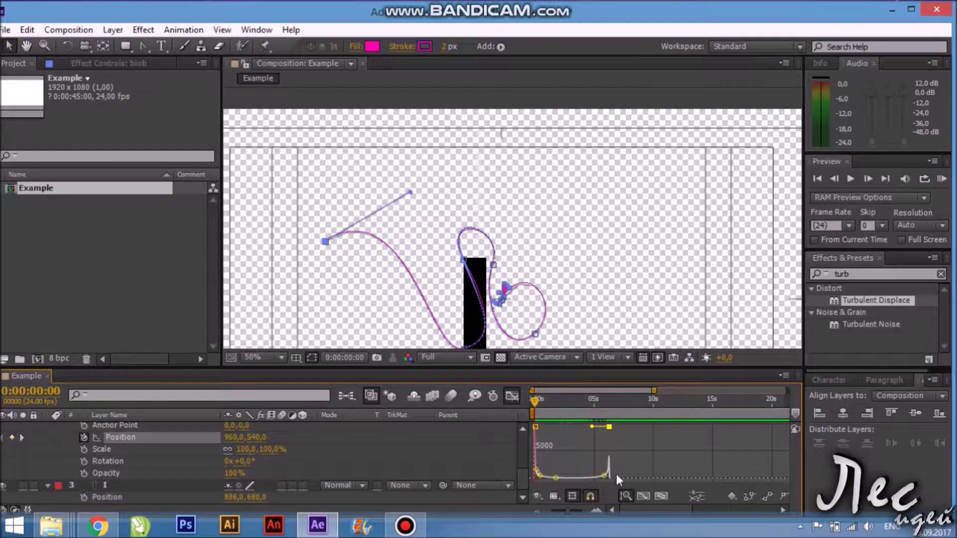
key(space)
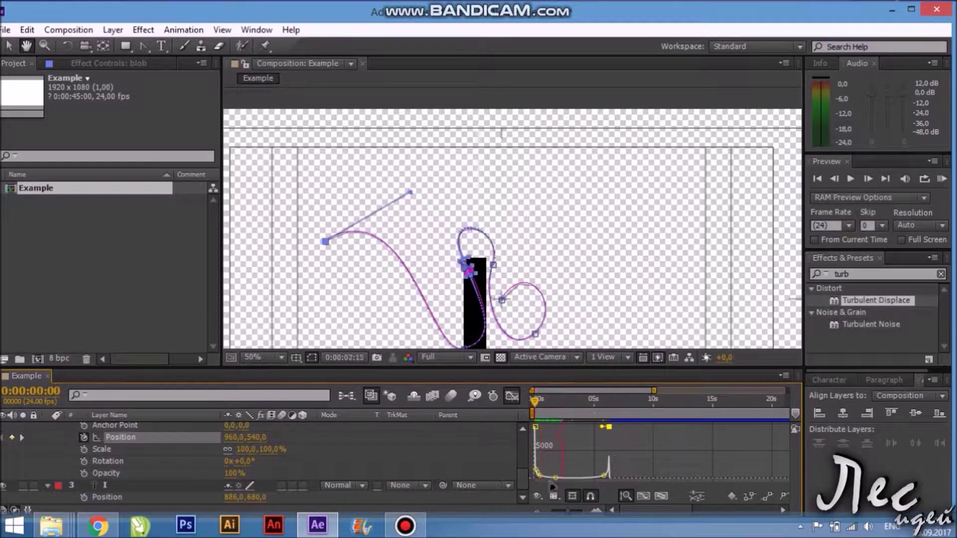
key(space)
Select the speed-graph keyframes, move the top one later, and return to the layer bar view
drag(591, 454, 553, 478)
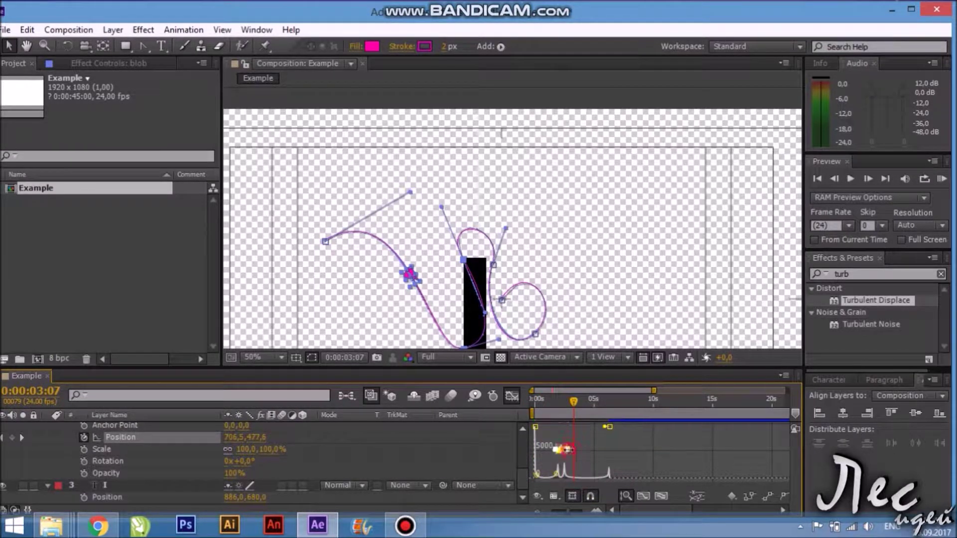
key(space)
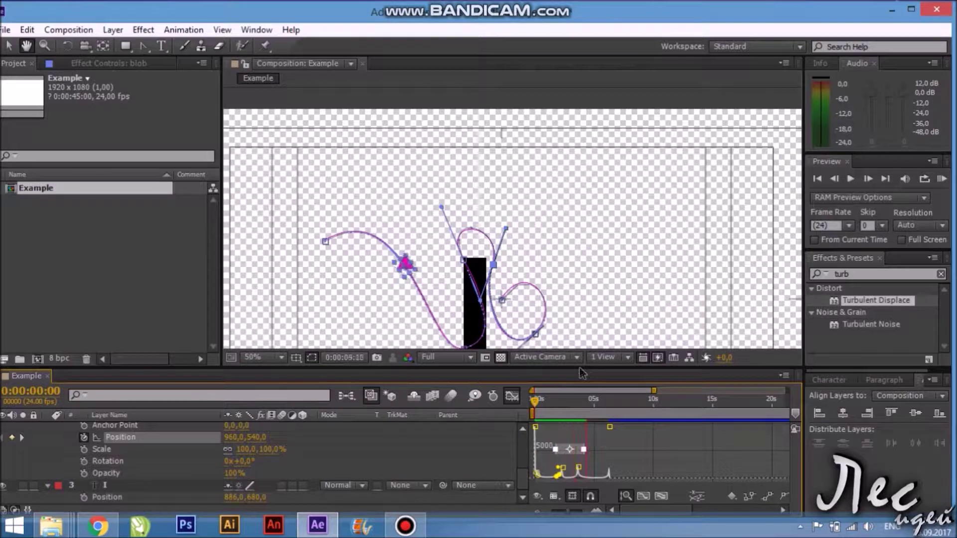
drag(609, 428, 639, 427)
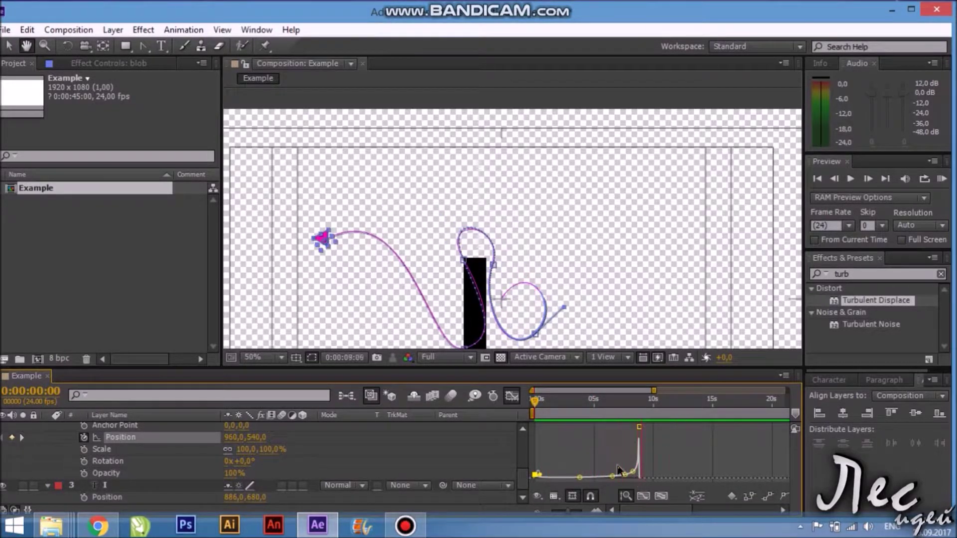
click(513, 396)
key(space)
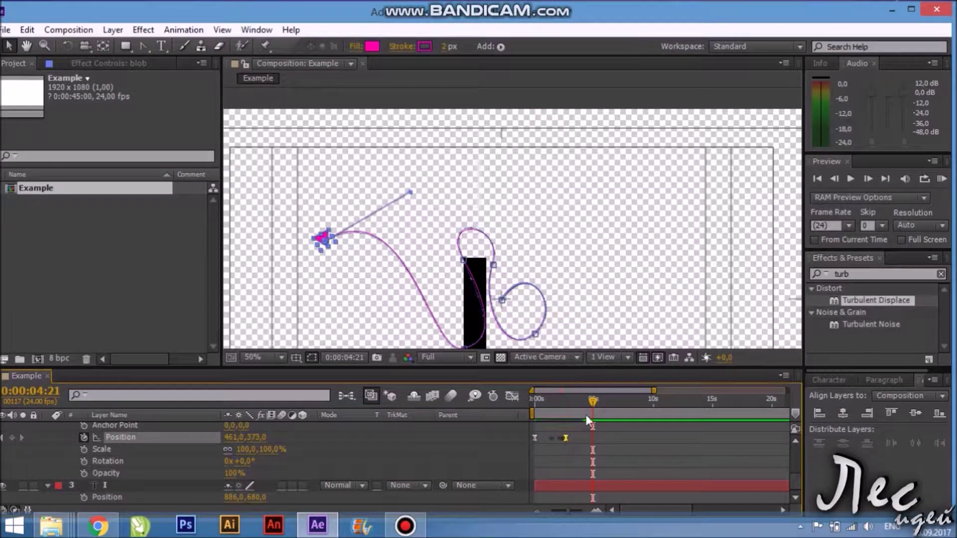
Undo the last edit, then select and delete the blob's second Path keyframe
key(ctrl+z)
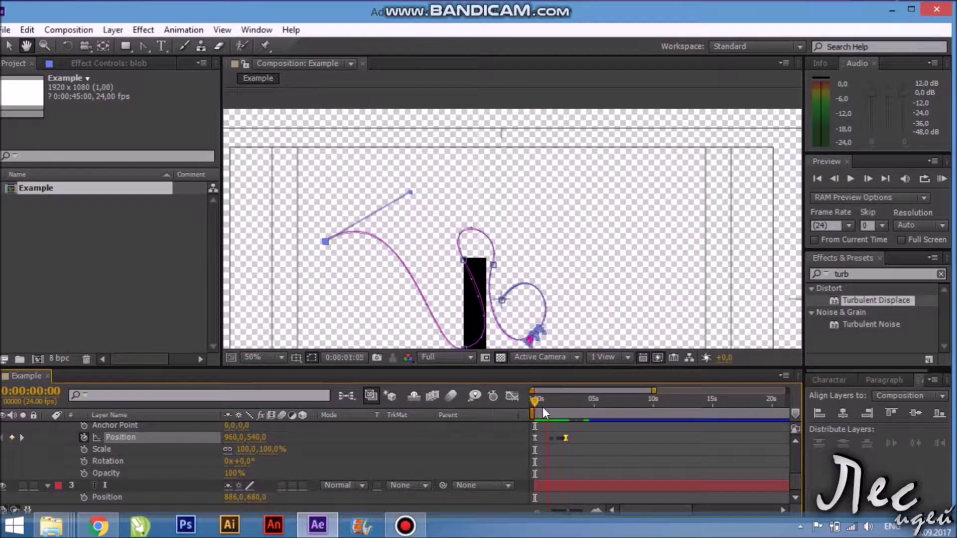
key(space)
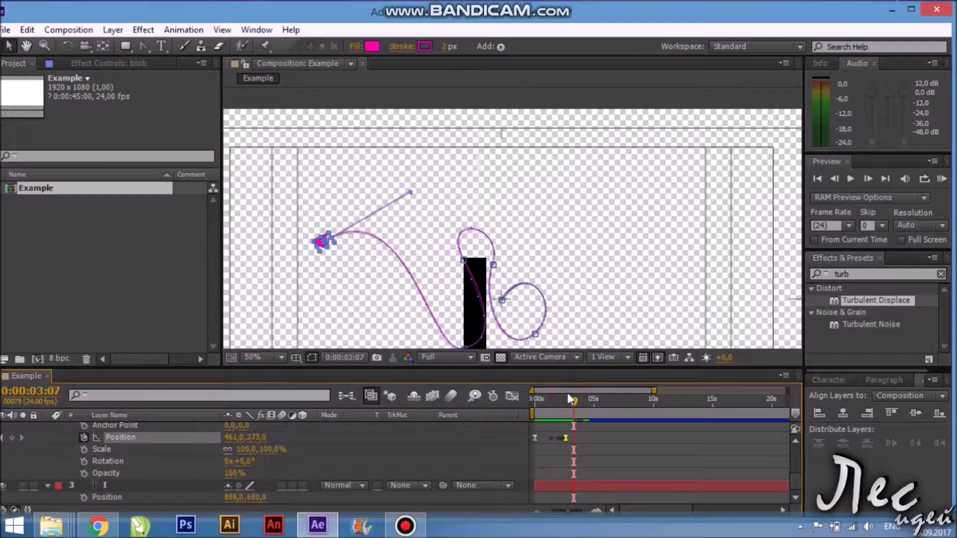
scroll(797, 453, up, 5)
click(546, 489)
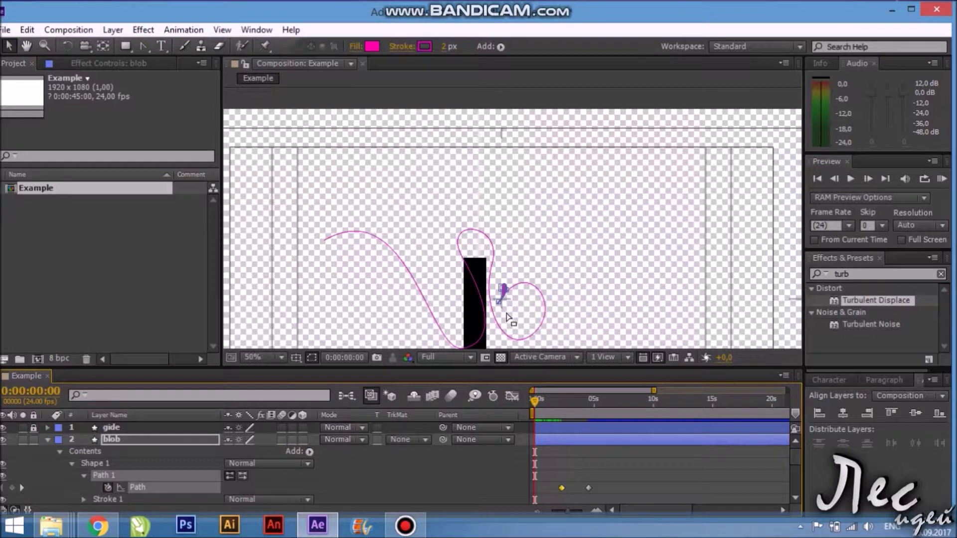
click(508, 293)
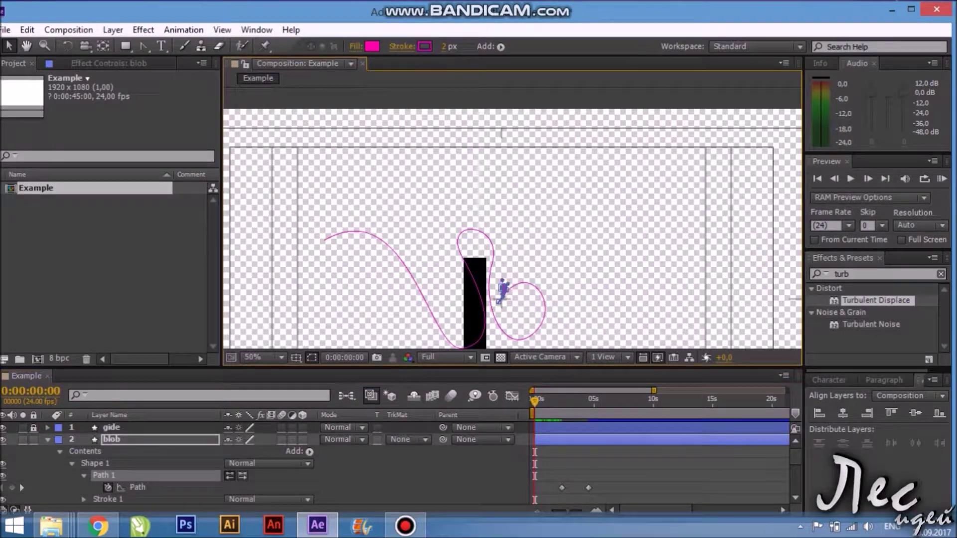
click(82, 488)
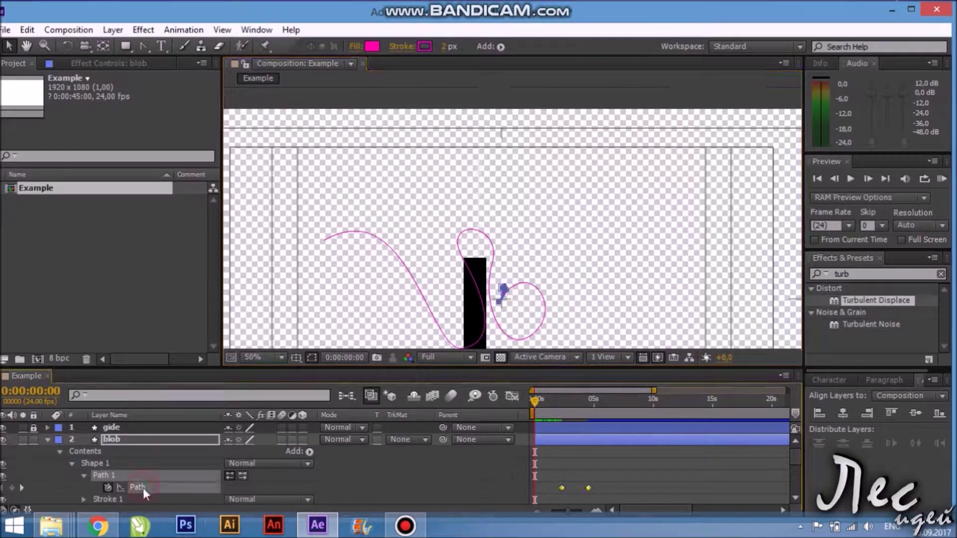
click(590, 488)
key(Delete)
key(g)
scroll(525, 324, up, 4)
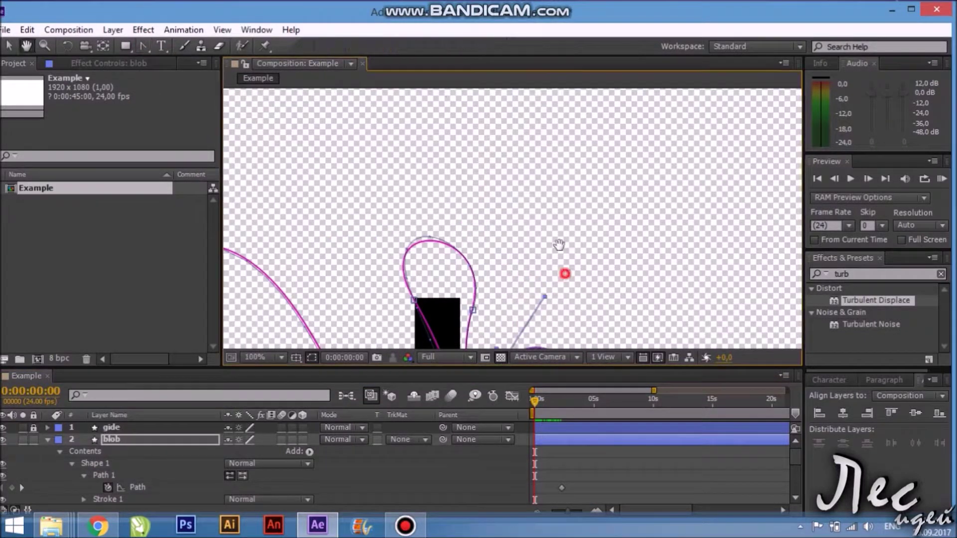
At 0:00:00:00, pull the blob's bottom point up and round its bottom edge
click(439, 186)
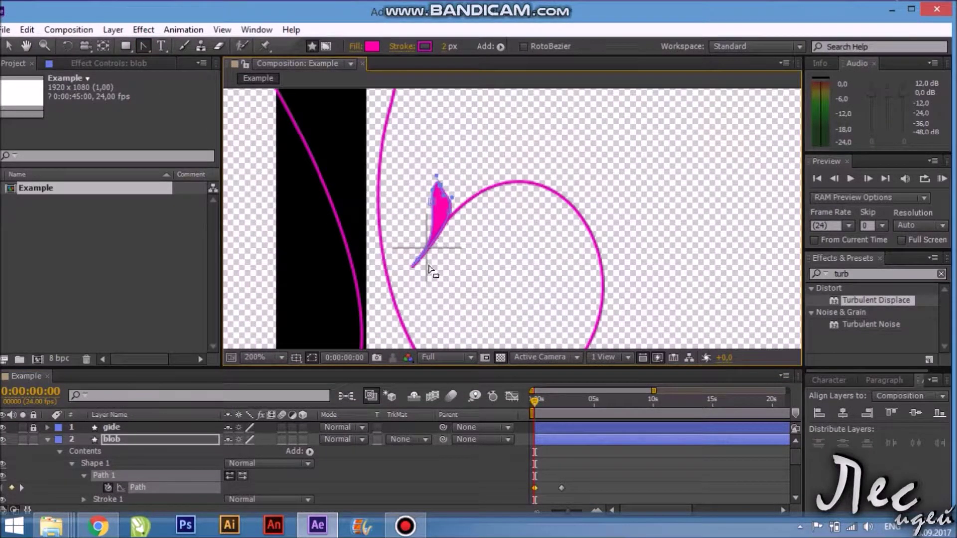
key(v)
drag(417, 258, 418, 186)
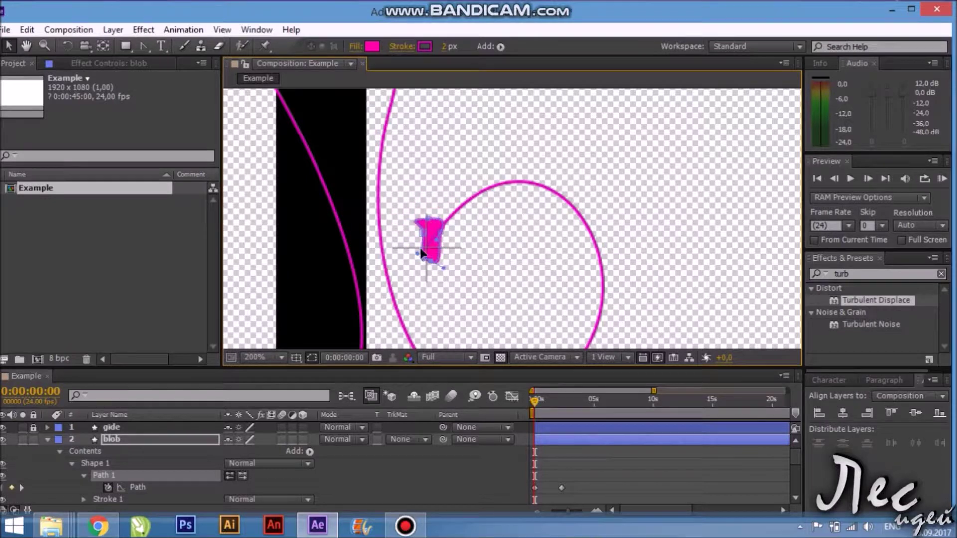
drag(442, 267, 432, 263)
Keyframe the blob stretched rightward at 0:00:00:10 and narrowed at 0:00:00:17, zoomed to 400%
drag(551, 399, 540, 401)
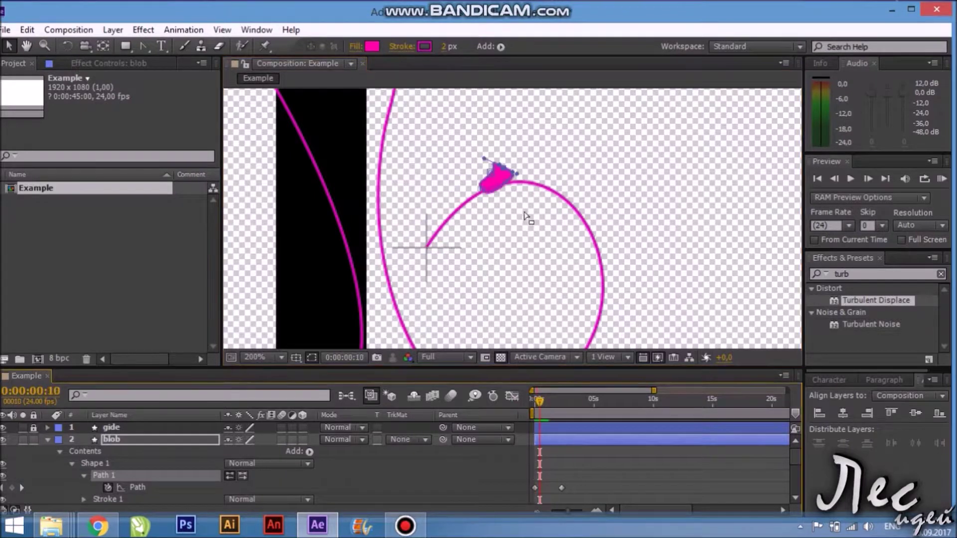
drag(516, 168, 532, 171)
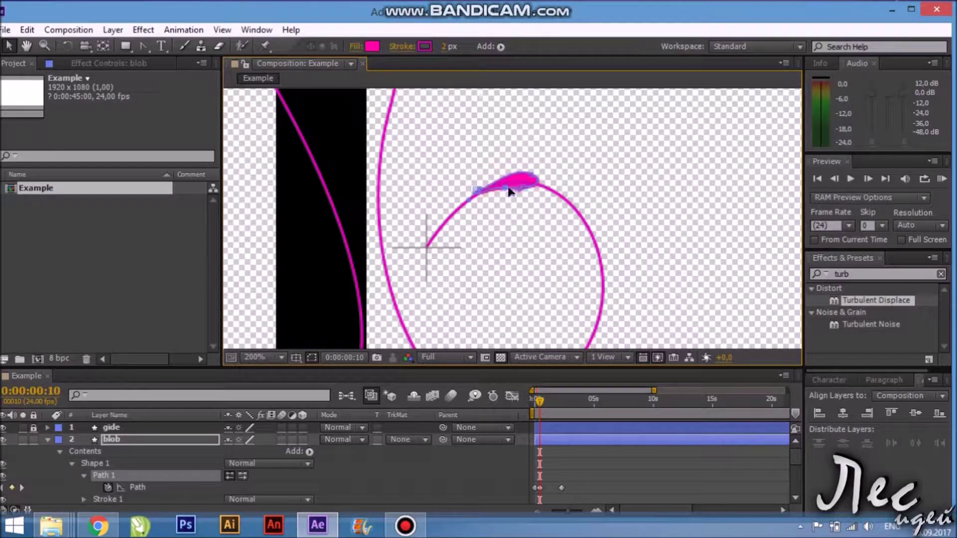
drag(532, 402, 542, 400)
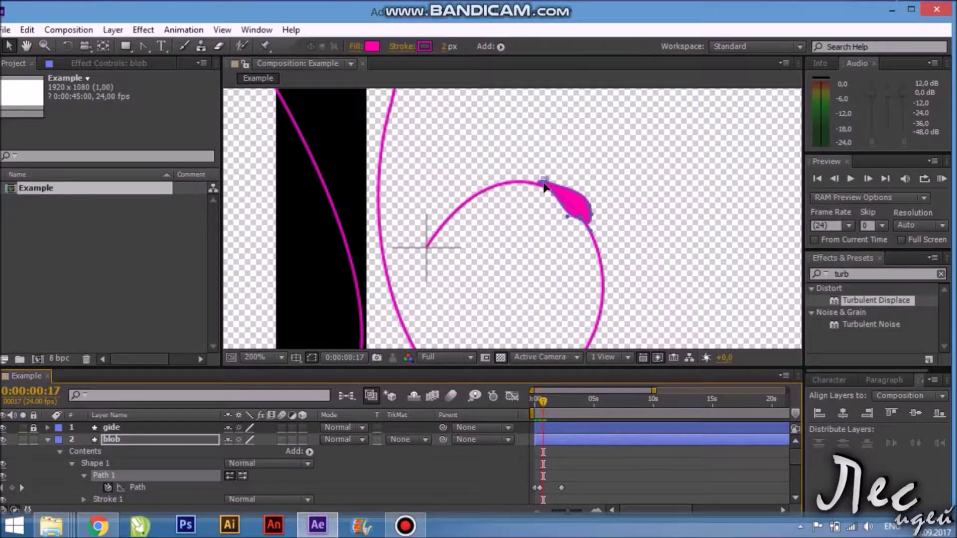
key(period)
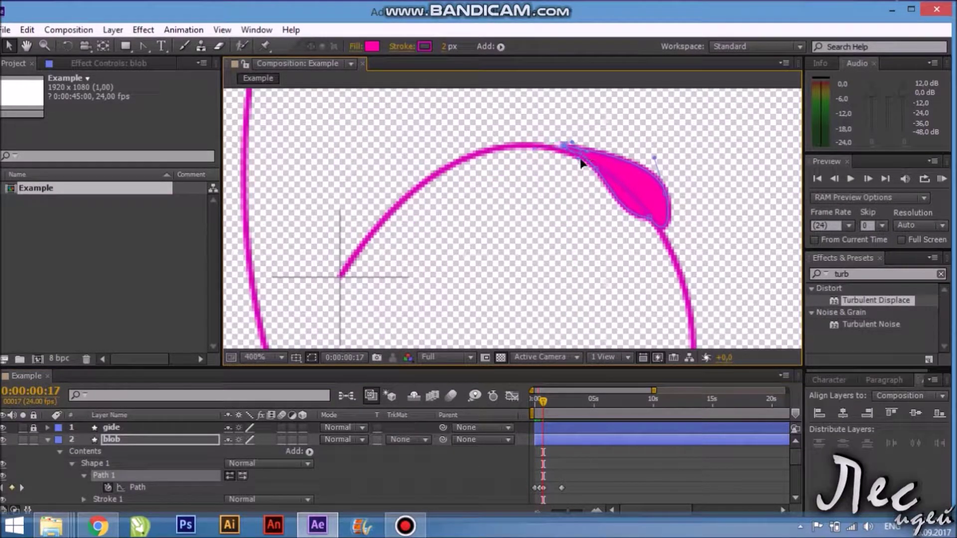
drag(669, 199, 644, 160)
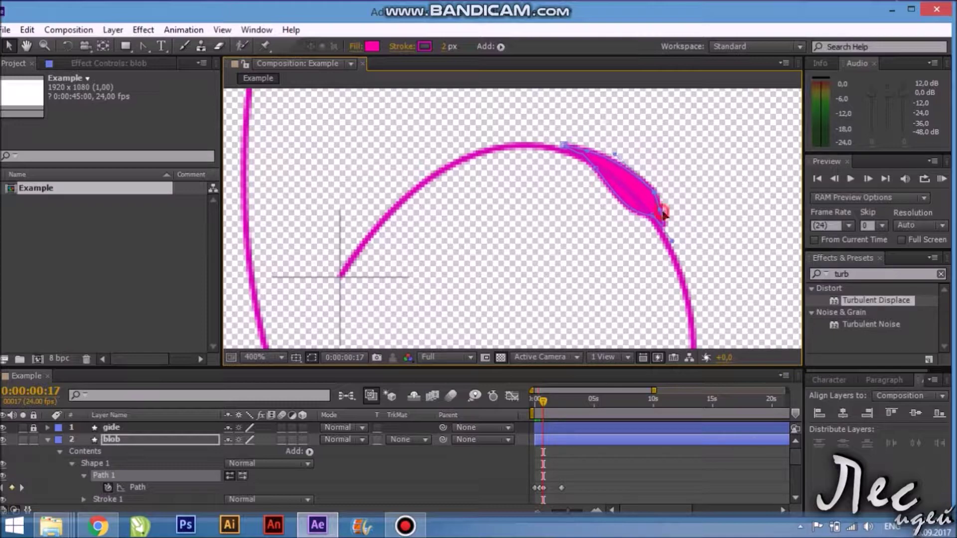
At 0:00:01:02, narrow the blob by reshaping a point's curve handles
click(546, 402)
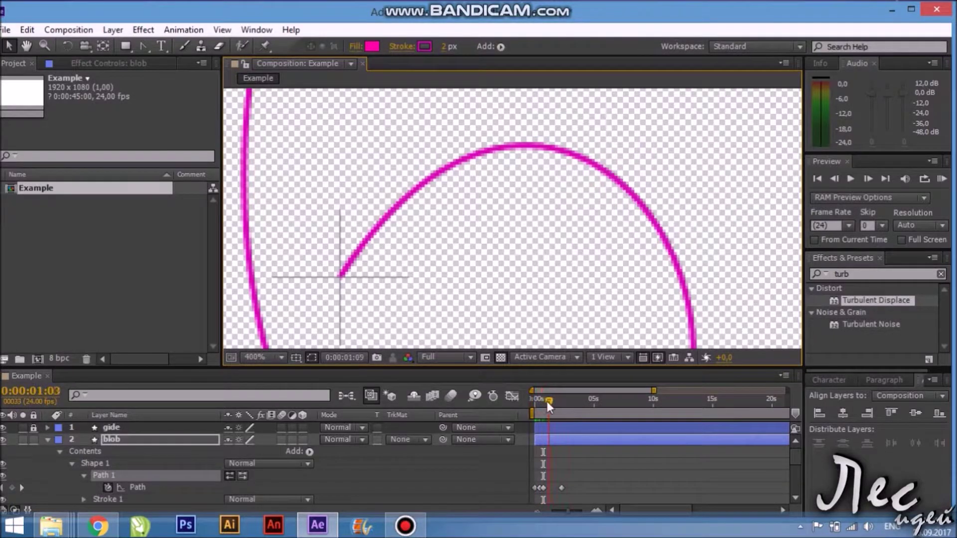
scroll(630, 310, down, 3)
scroll(531, 306, down, 1)
scroll(539, 289, up, 2)
scroll(548, 274, up, 2)
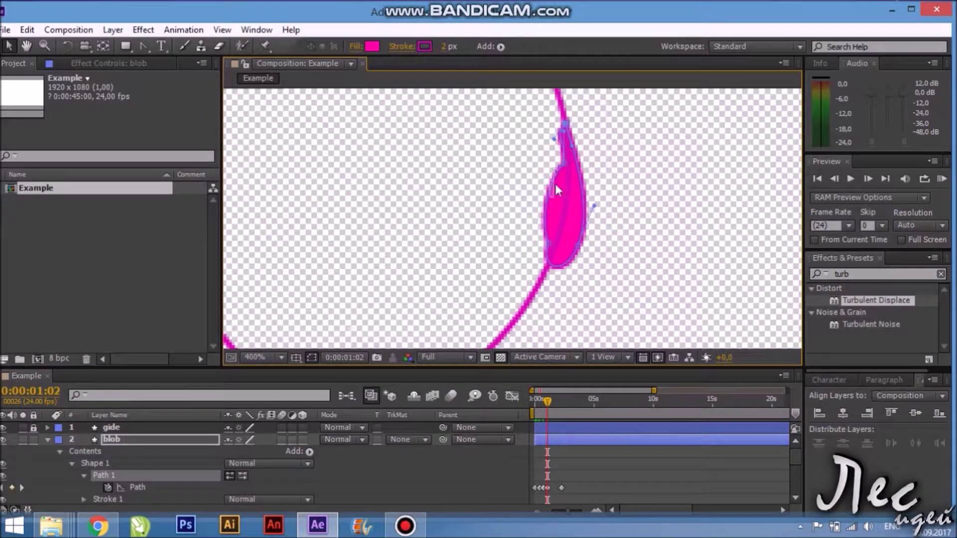
key(ctrl+z)
key(ctrl+shift+z)
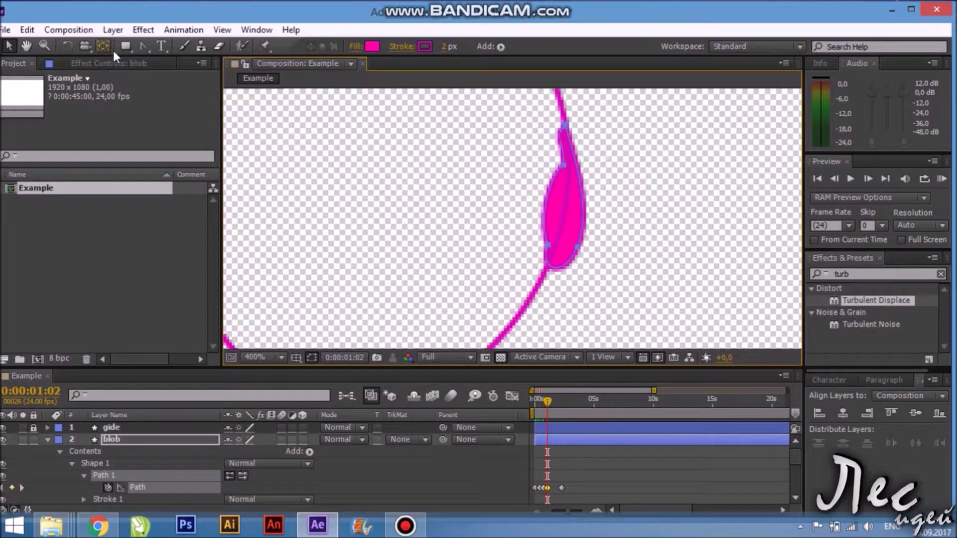
click(143, 46)
drag(563, 167, 559, 184)
click(550, 259)
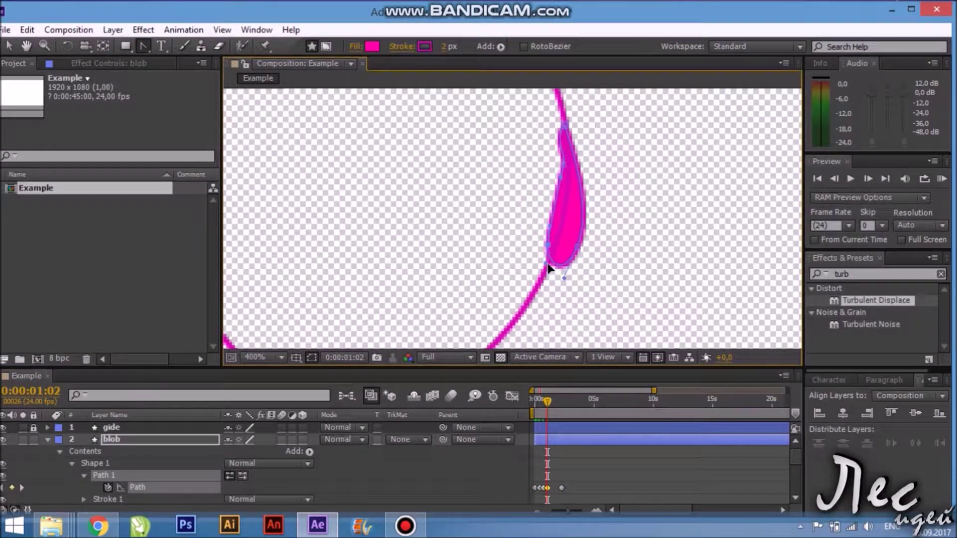
key(v)
At 0:00:01:05, pull the blob's top point up to lengthen the teardrop
click(551, 402)
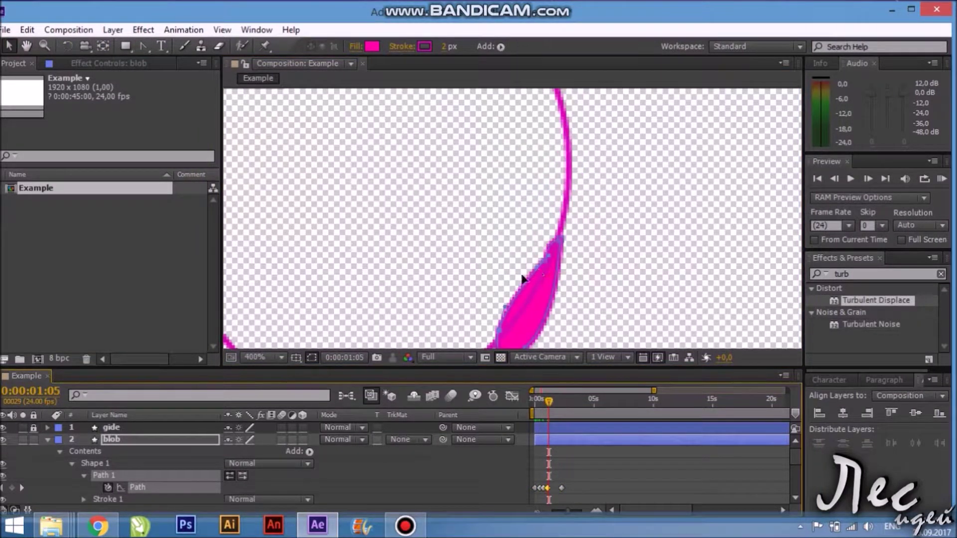
drag(559, 234, 562, 224)
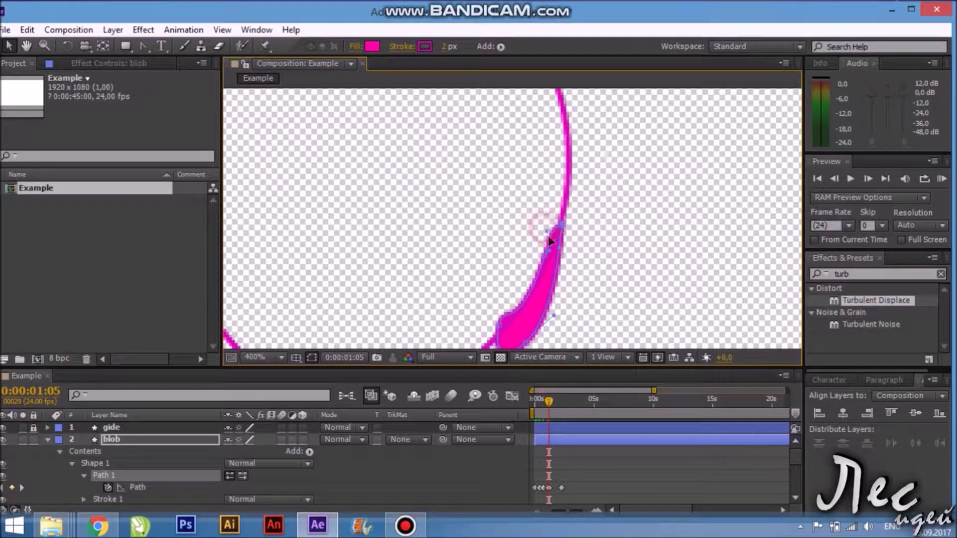
scroll(522, 285, down, 2)
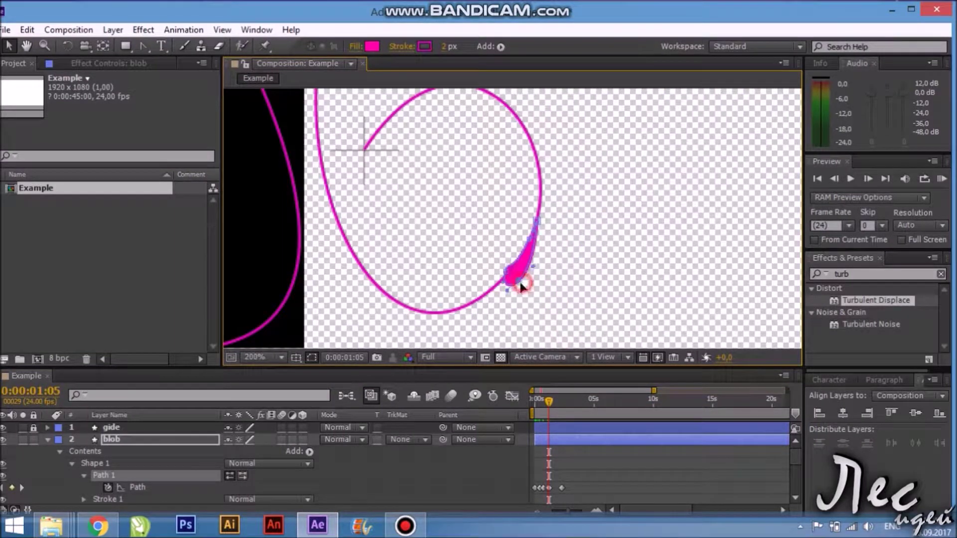
At 100% zoom and 0:00:01:15, pull the blob's right point outward and bottom point down
scroll(499, 284, up, 2)
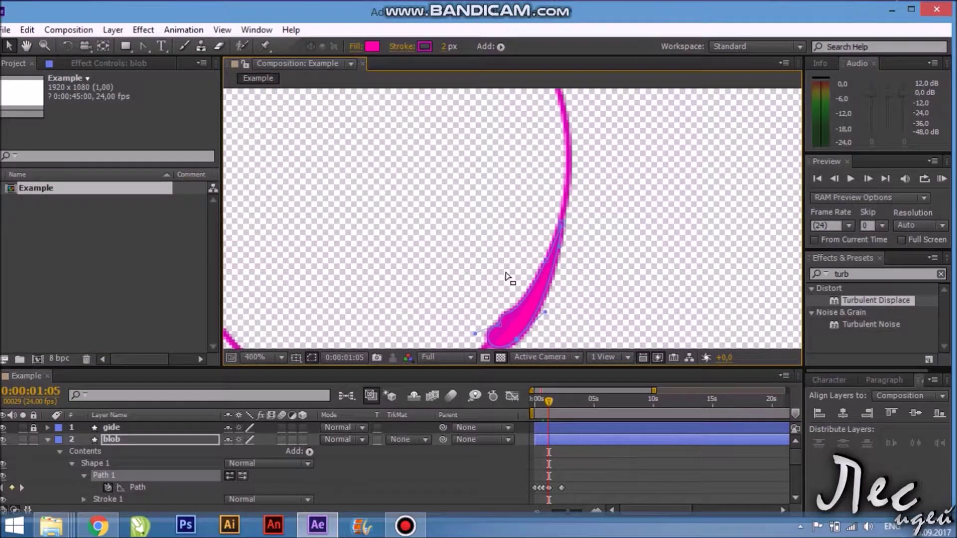
key(g)
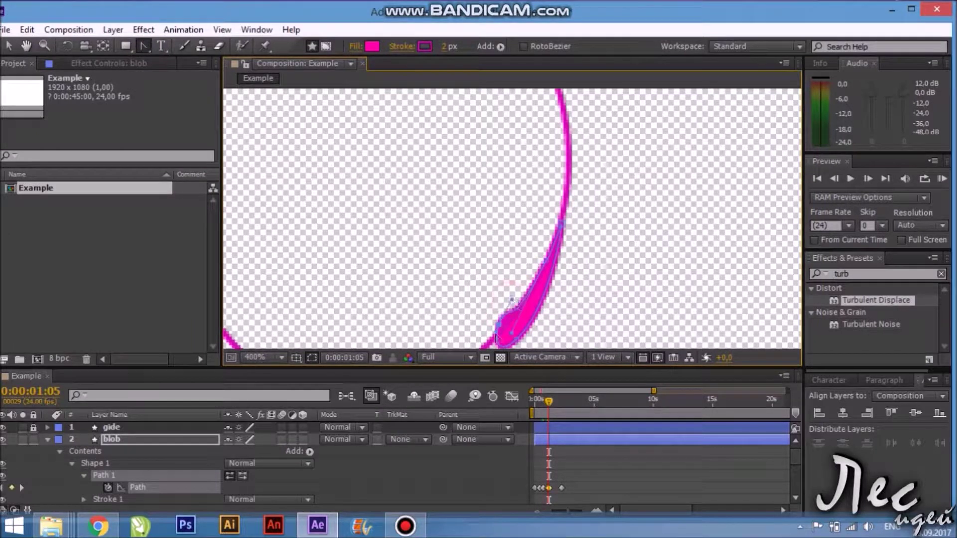
click(551, 402)
scroll(510, 263, down, 2)
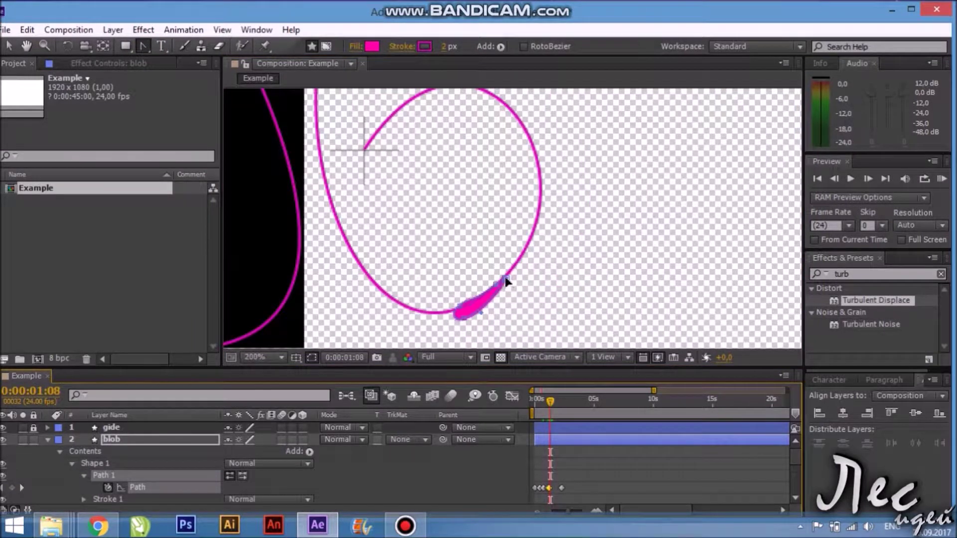
scroll(512, 299, up, 2)
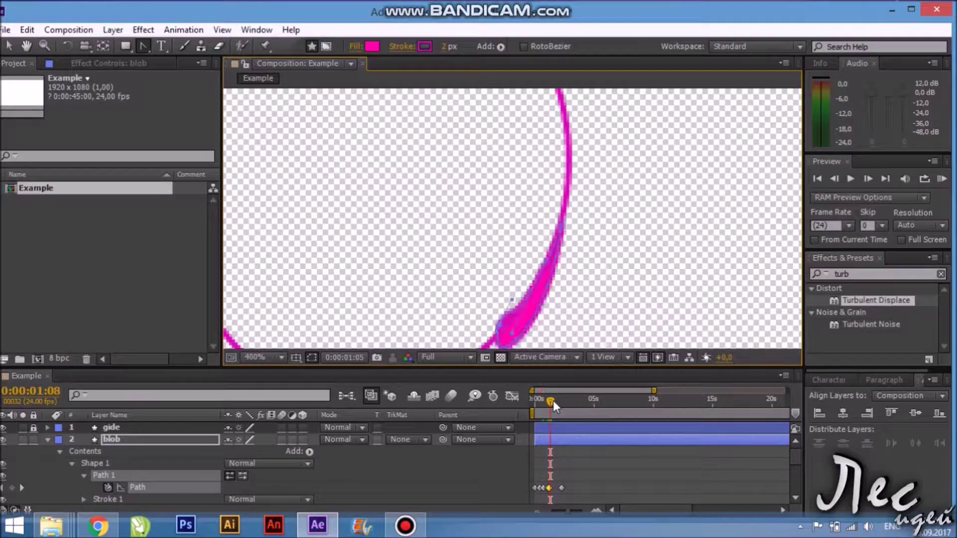
key(comma)
key(comma)
drag(550, 402, 556, 406)
scroll(415, 260, up, 1)
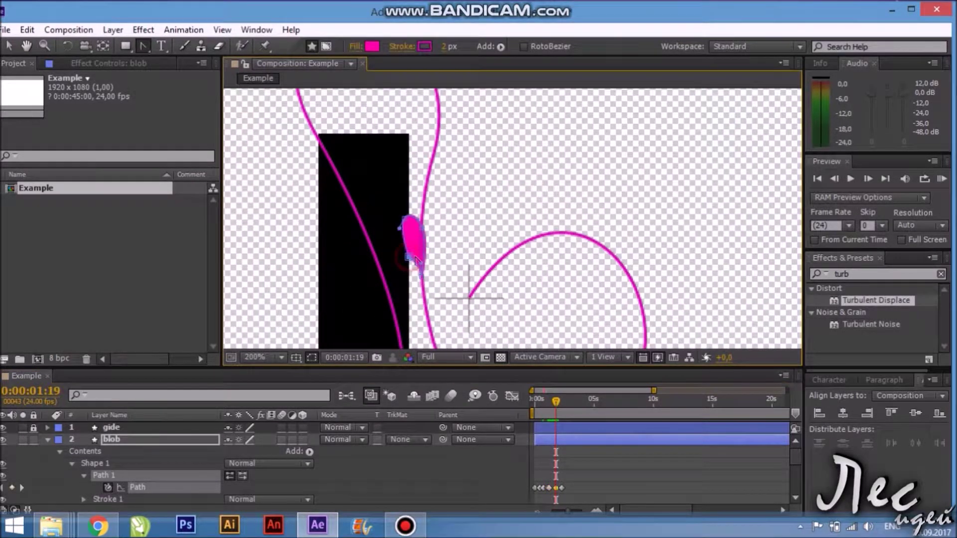
drag(419, 219, 433, 227)
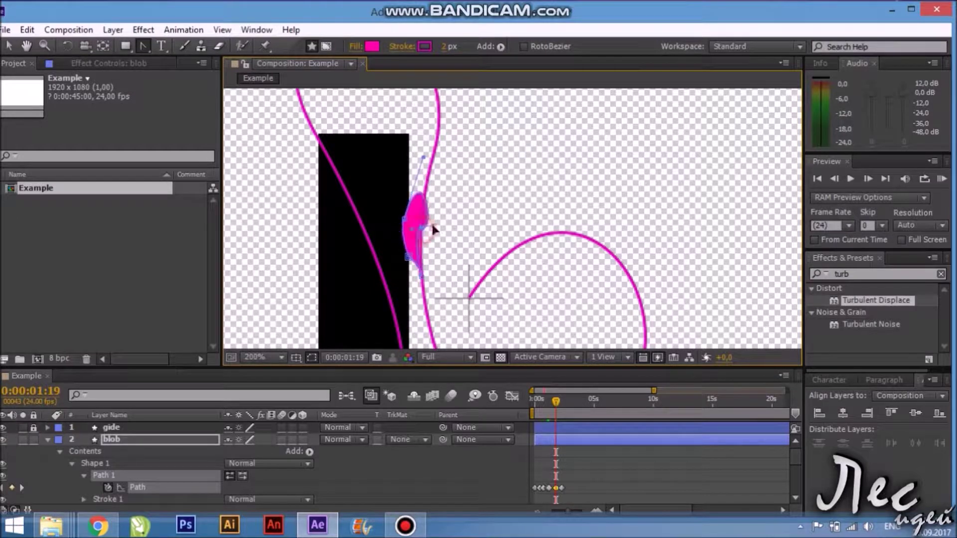
key(v)
drag(422, 275, 426, 300)
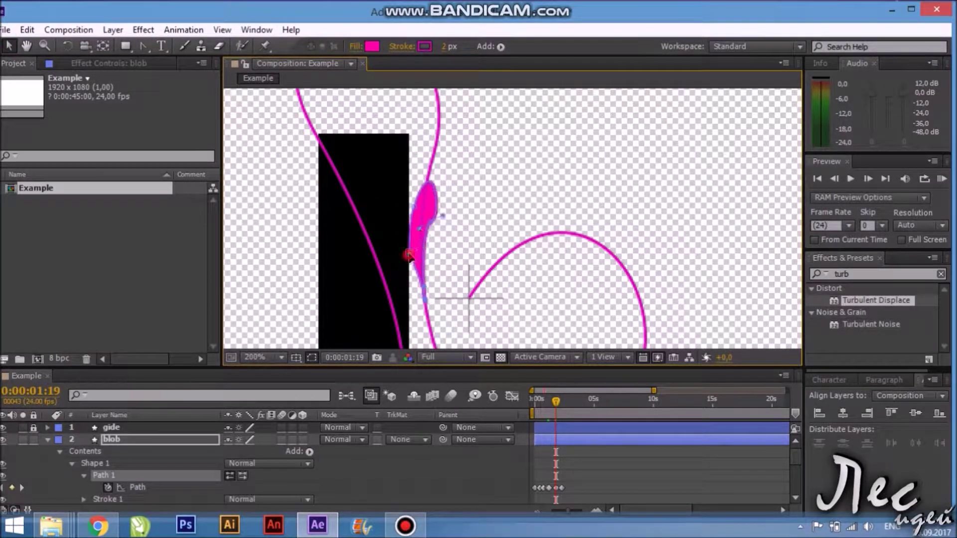
At 0:00:02:02, curve the blob's left side into a crescent over the loop's top
drag(556, 402, 552, 401)
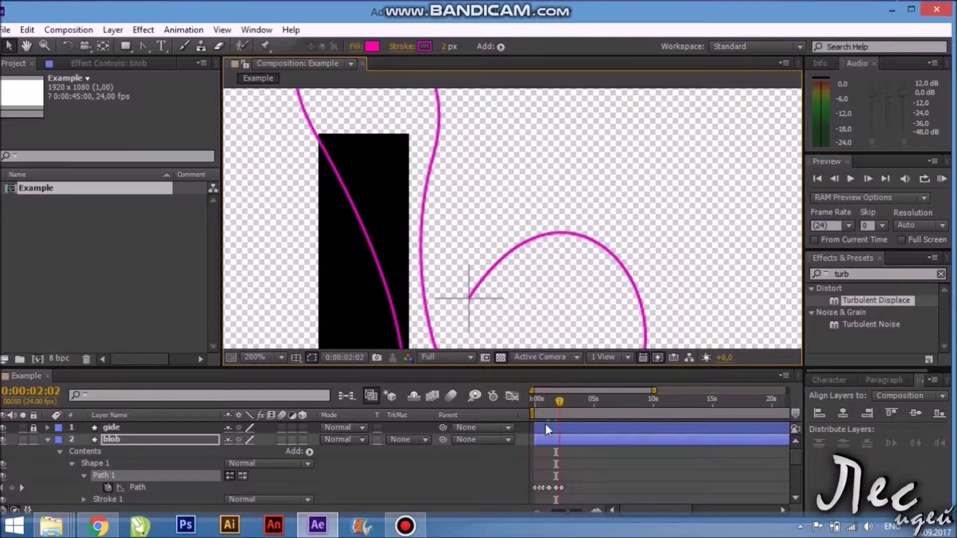
scroll(506, 251, down, 1)
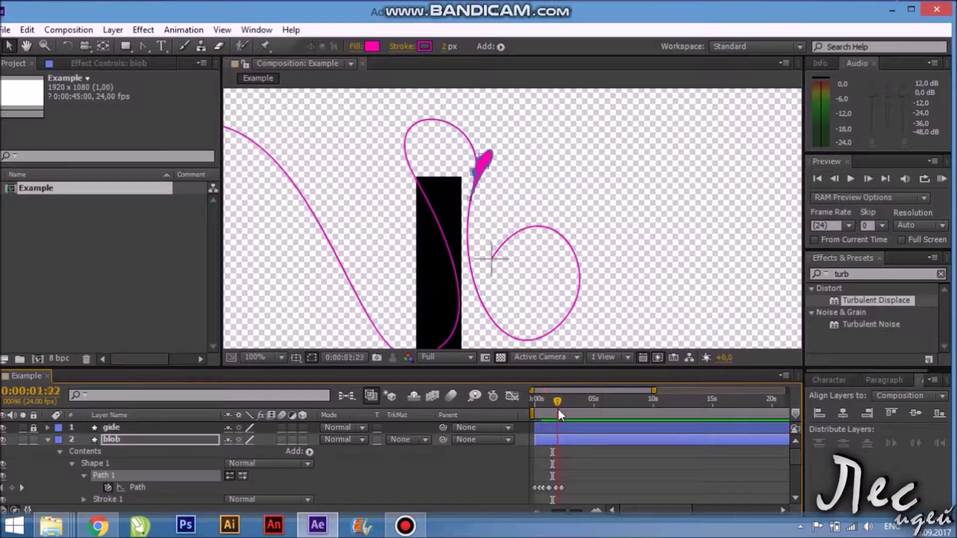
drag(554, 410, 560, 413)
click(404, 99)
scroll(472, 256, up, 1)
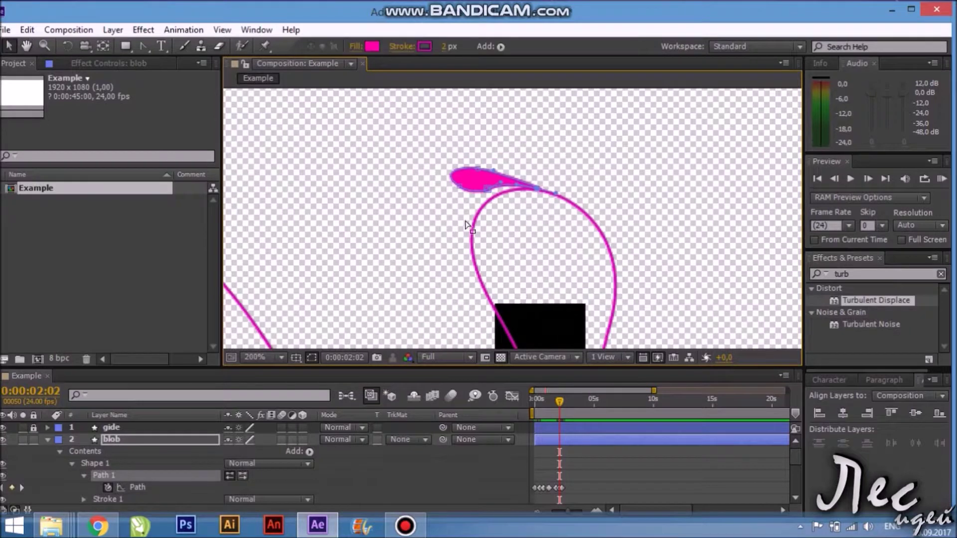
drag(459, 189, 478, 169)
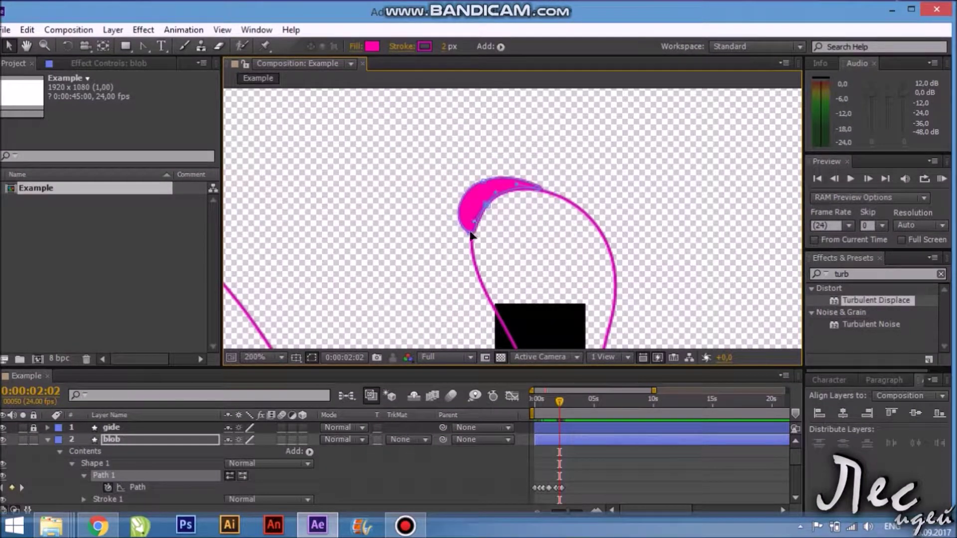
click(558, 406)
scroll(591, 225, down, 1)
drag(558, 406, 560, 408)
At 0:00:02:06, move the blob's top point and stretch its lower points into a leaf
key(h)
drag(561, 287, 588, 163)
key(semicolon)
click(665, 404)
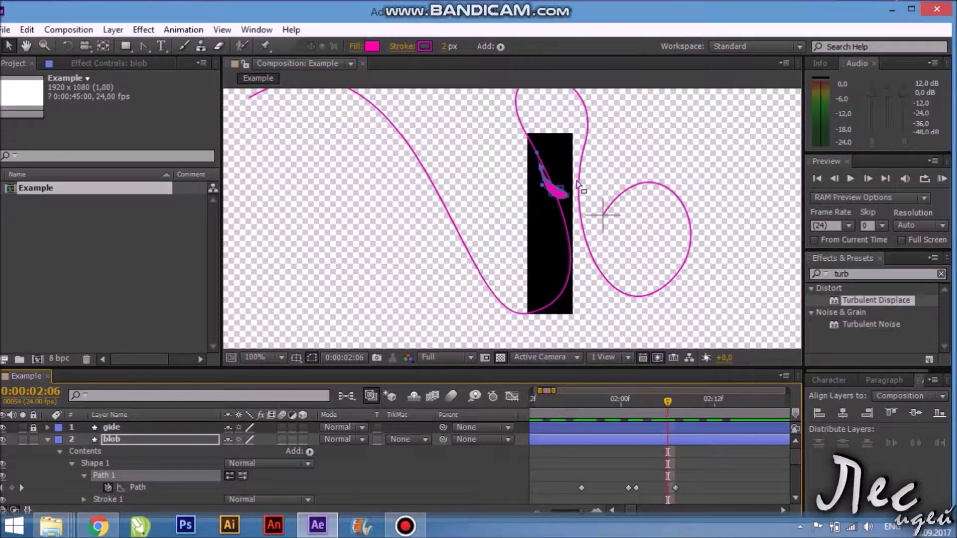
scroll(556, 191, up, 2)
drag(455, 137, 471, 190)
drag(470, 226, 498, 279)
drag(560, 324, 559, 273)
drag(504, 252, 525, 311)
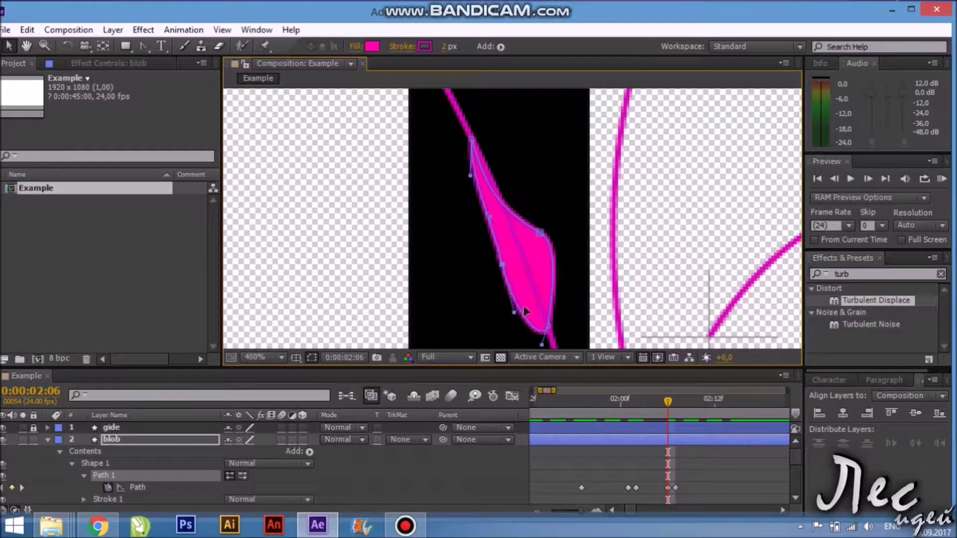
Refine the leaf: push its right side out, reshape the top, pull the left side in
drag(540, 233, 559, 225)
drag(471, 175, 533, 150)
drag(488, 216, 485, 188)
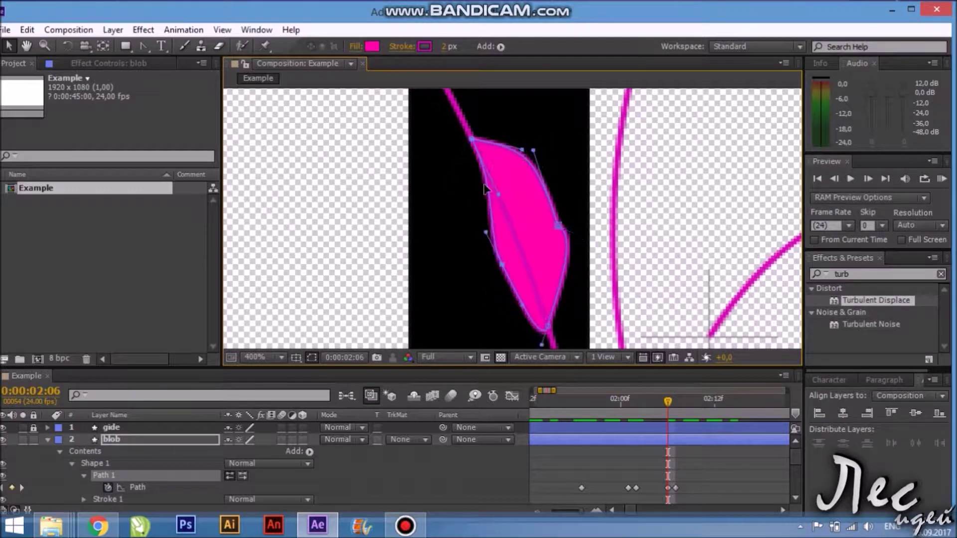
click(559, 225)
drag(560, 231, 569, 301)
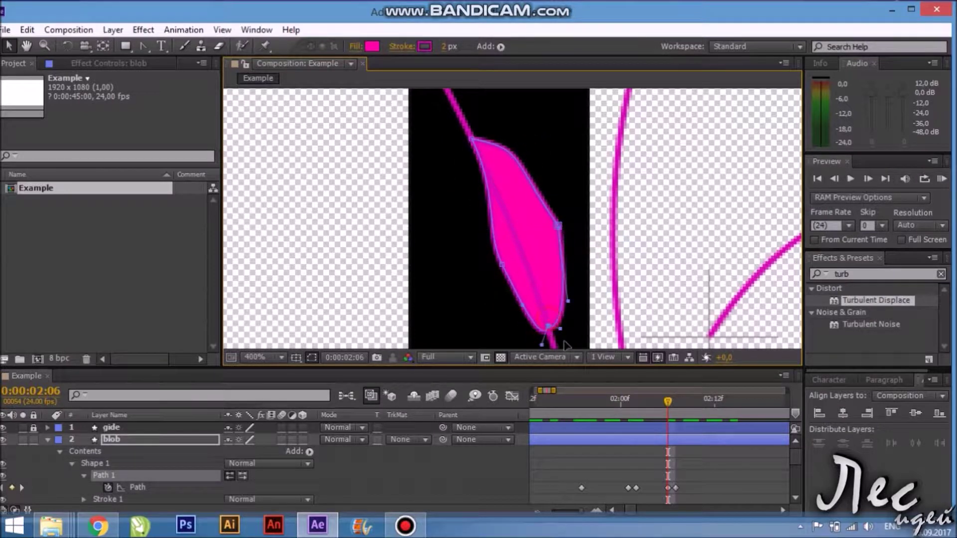
Curve the leaf by giving its bottom and right points horizontal bezier handles
scroll(565, 344, down, 1)
scroll(551, 319, down, 1)
key(g)
drag(550, 320, 587, 315)
drag(471, 116, 522, 126)
scroll(521, 127, down, 1)
mouse_move(558, 196)
mouse_down()
mouse_move(562, 214)
mouse_move(578, 218)
mouse_up()
Zoom out and review frames 0:00:02:03 to 0:00:02:12, settling on 0:00:02:07
key(v)
click(514, 142)
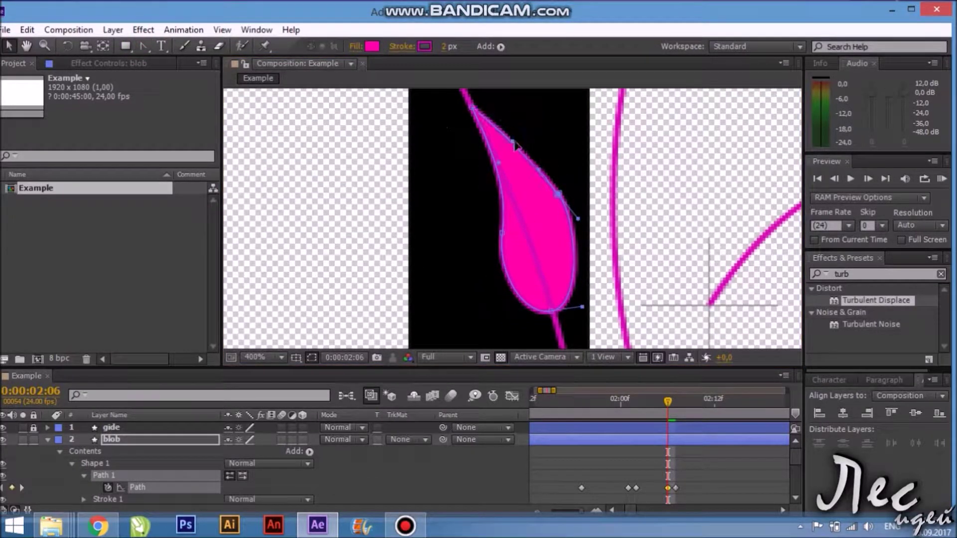
key(slash)
mouse_move(668, 401)
mouse_down()
mouse_move(719, 483)
mouse_move(791, 439)
mouse_move(539, 441)
mouse_up()
key(Page_Up)
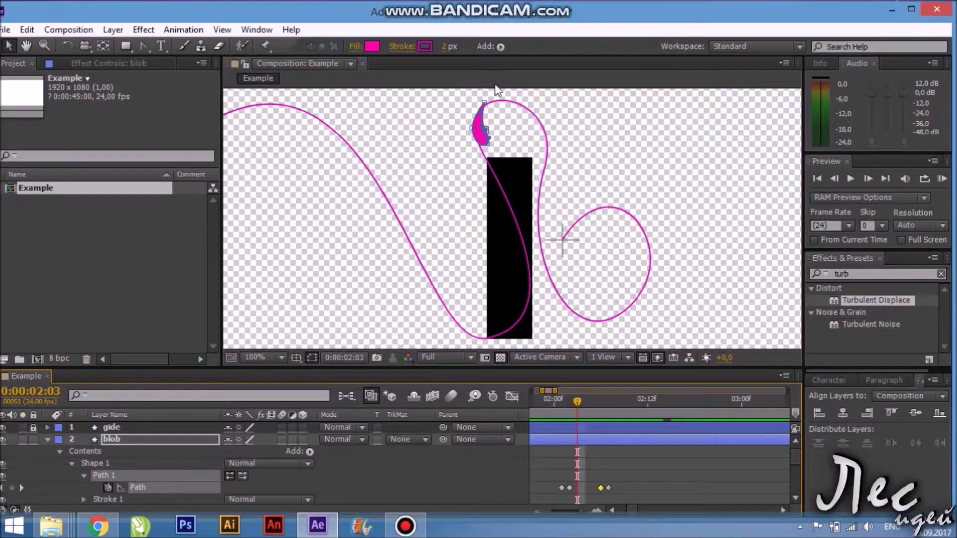
scroll(534, 231, up, 2)
scroll(540, 283, up, 2)
click(582, 405)
scroll(520, 198, down, 2)
drag(520, 198, 487, 123)
click(608, 401)
At 0:00:02:07, stretch the blob along the curve, slim its lower end, and add an outline point
drag(481, 269, 494, 309)
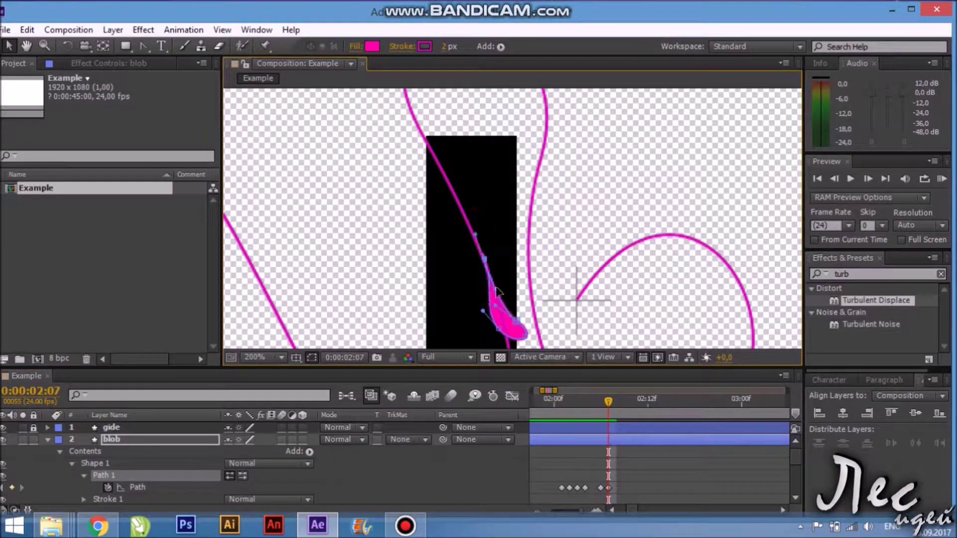
scroll(493, 309, down, 1)
scroll(505, 163, up, 1)
drag(505, 163, 491, 169)
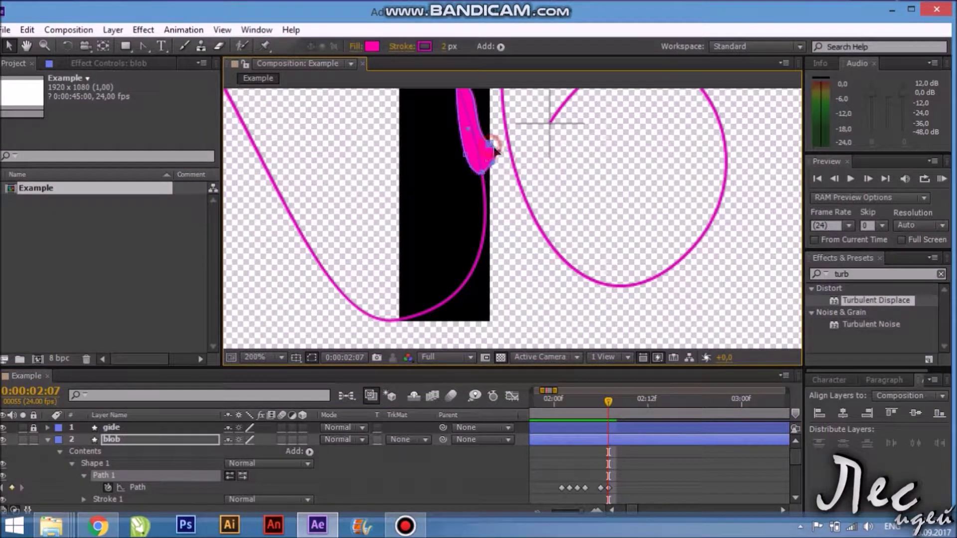
key(space)
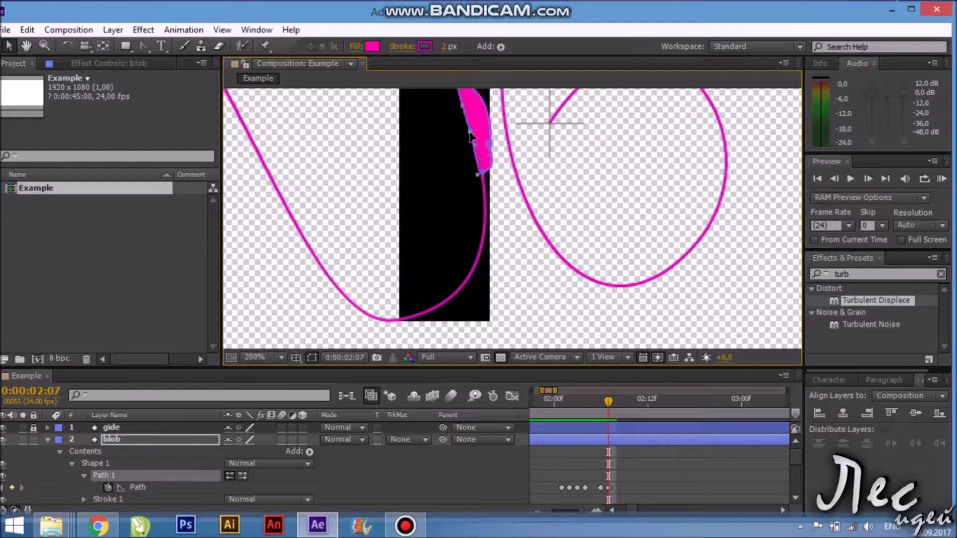
key(space)
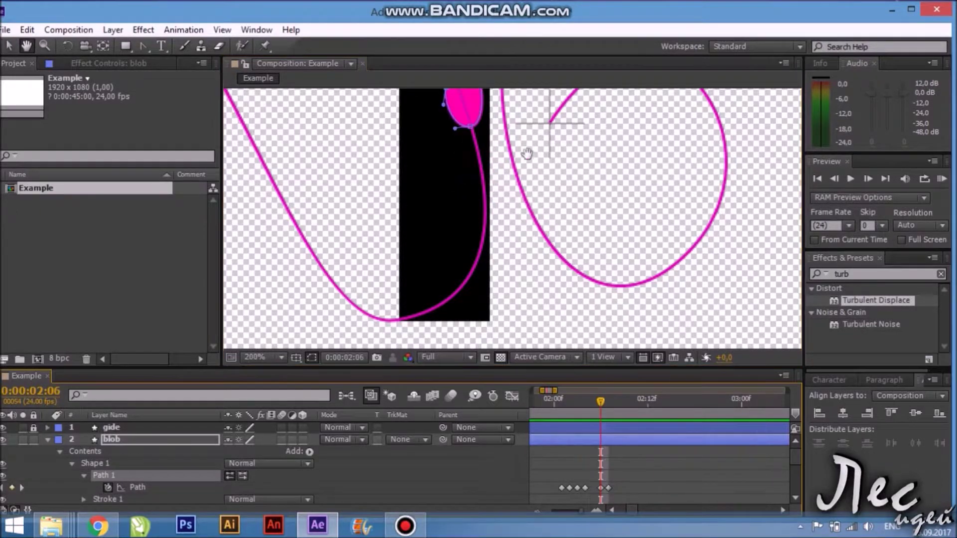
scroll(502, 270, down, 2)
scroll(495, 219, up, 2)
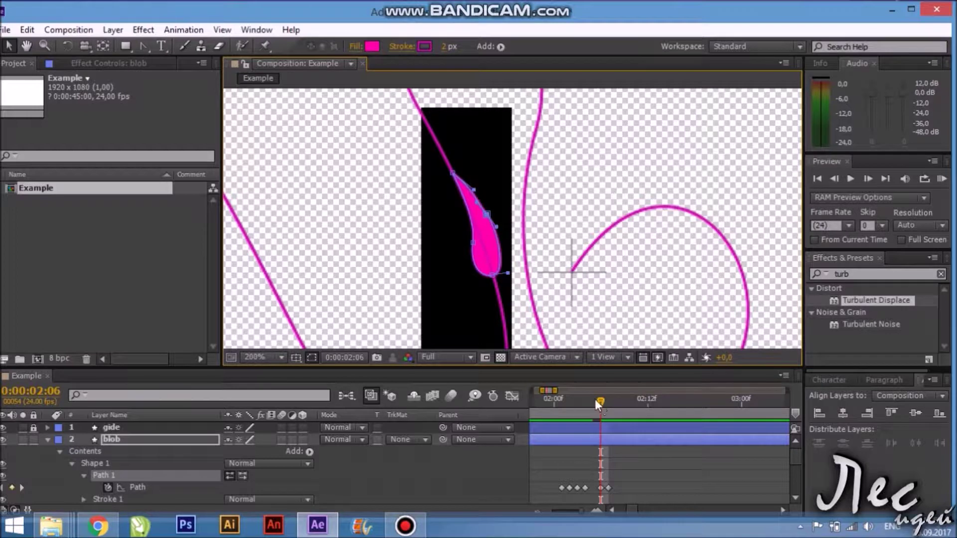
click(608, 399)
click(143, 46)
click(490, 281)
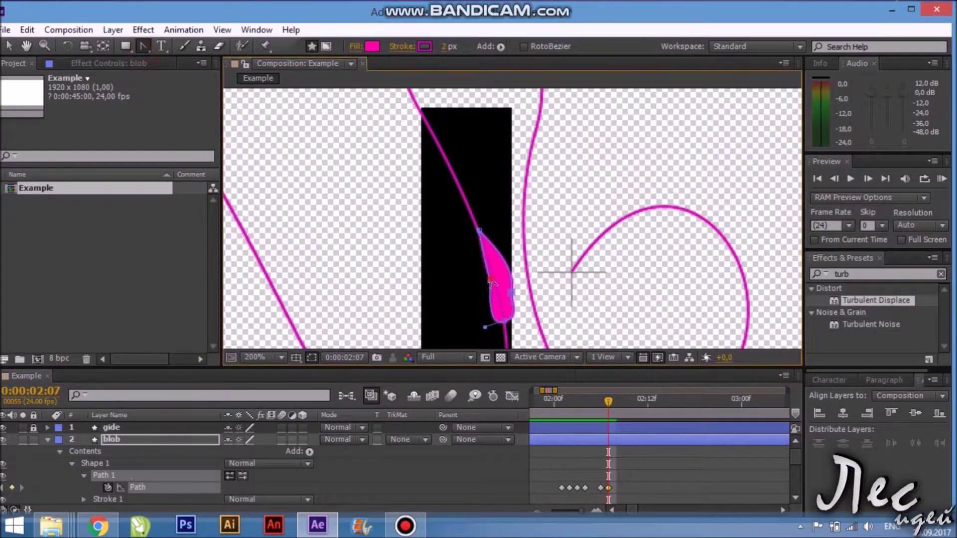
Reshape the blob into a teardrop at 0:00:02:08, add a left-edge point, then advance to 0:00:02:09
click(616, 400)
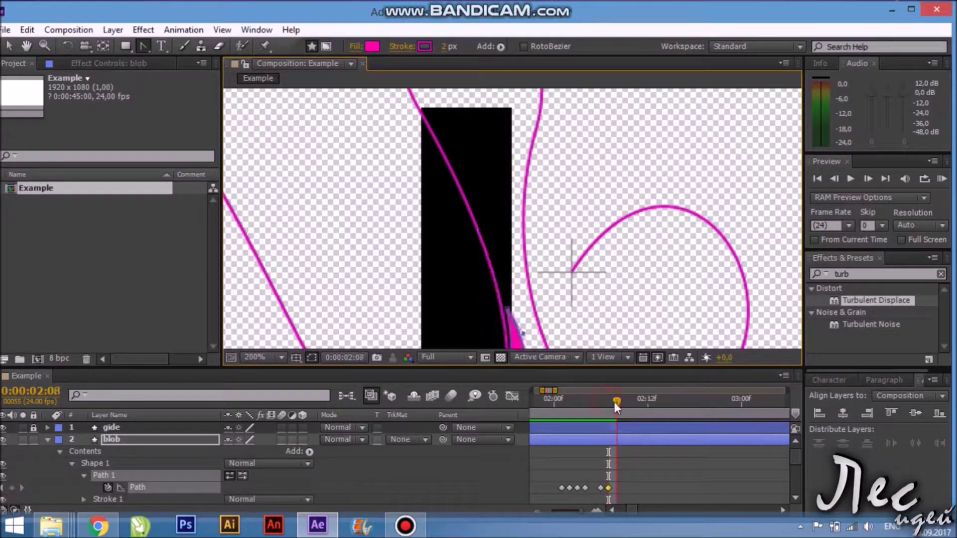
key(v)
drag(479, 265, 460, 189)
mouse_move(494, 279)
mouse_down()
mouse_move(488, 257)
mouse_move(499, 301)
mouse_move(488, 338)
mouse_up()
key(g)
click(482, 265)
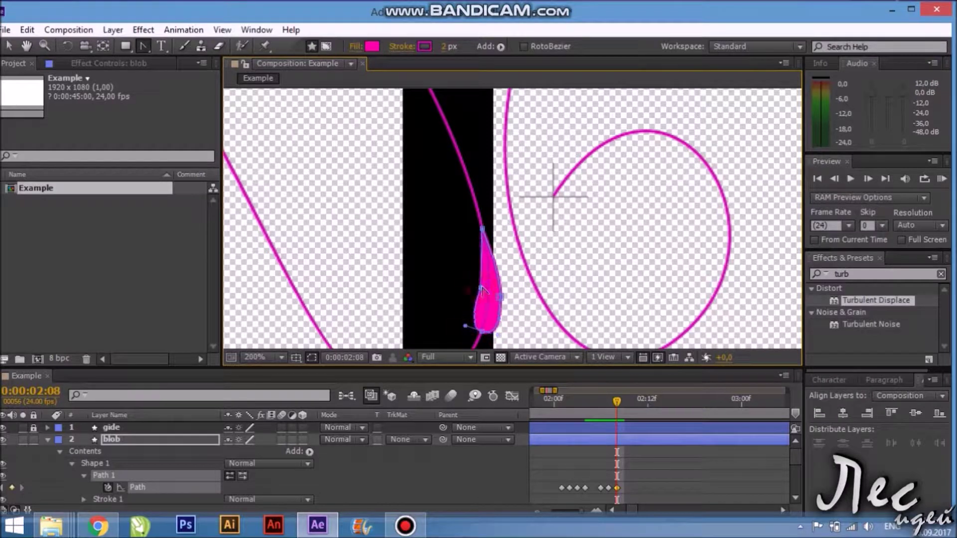
key(v)
key(Page_Down)
key(comma)
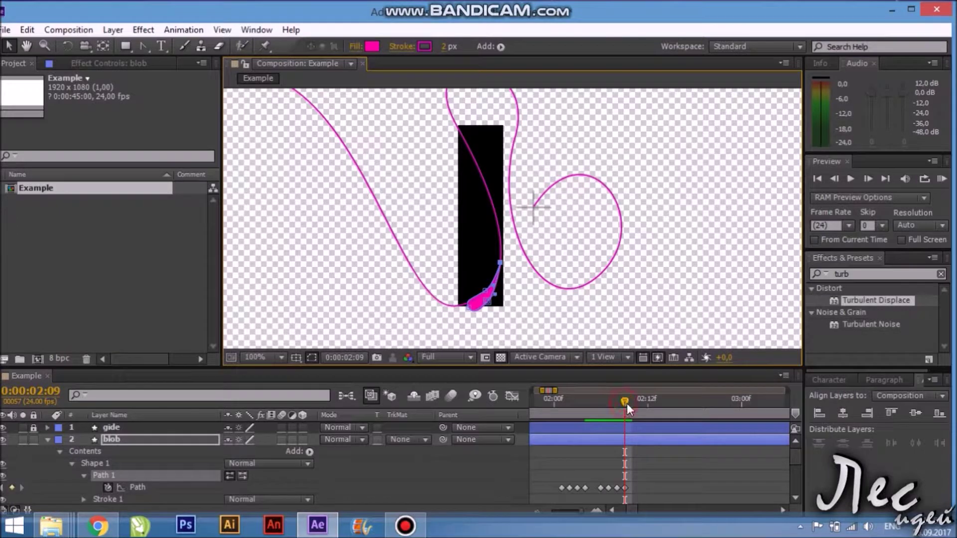
Bend the blob around the curve's bottom at 0:00:02:10 and move it up the curve at 0:00:02:12
click(630, 404)
drag(442, 309, 448, 302)
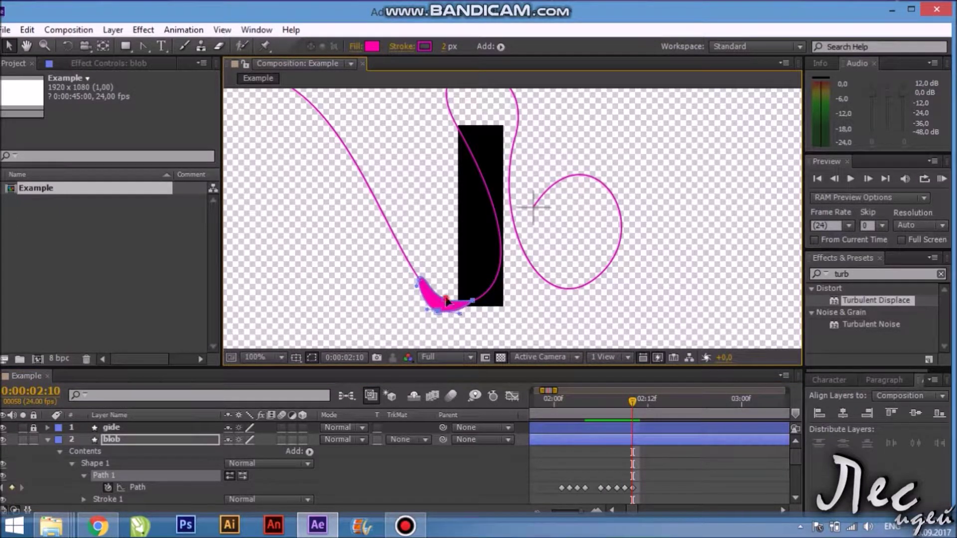
click(640, 399)
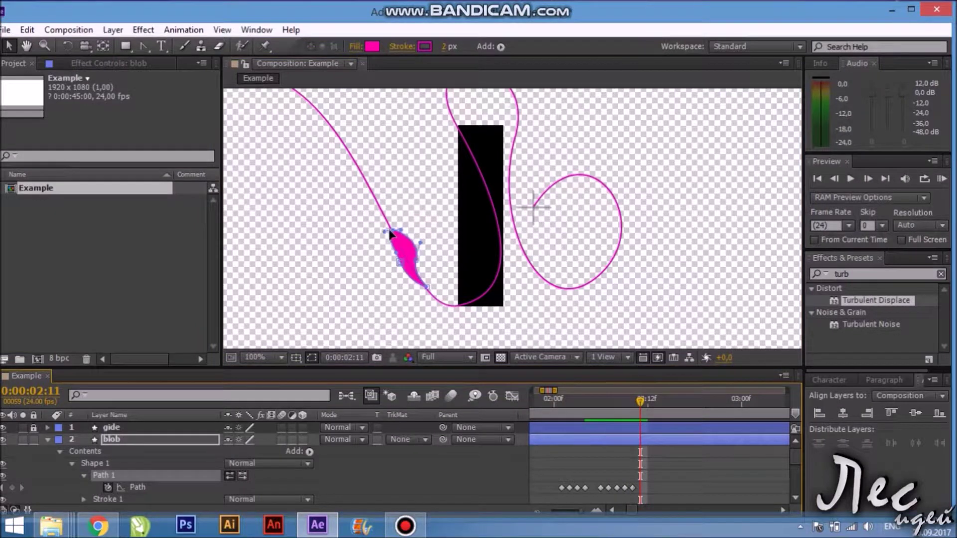
click(647, 400)
mouse_move(369, 182)
mouse_down()
mouse_move(361, 180)
mouse_move(388, 185)
mouse_up()
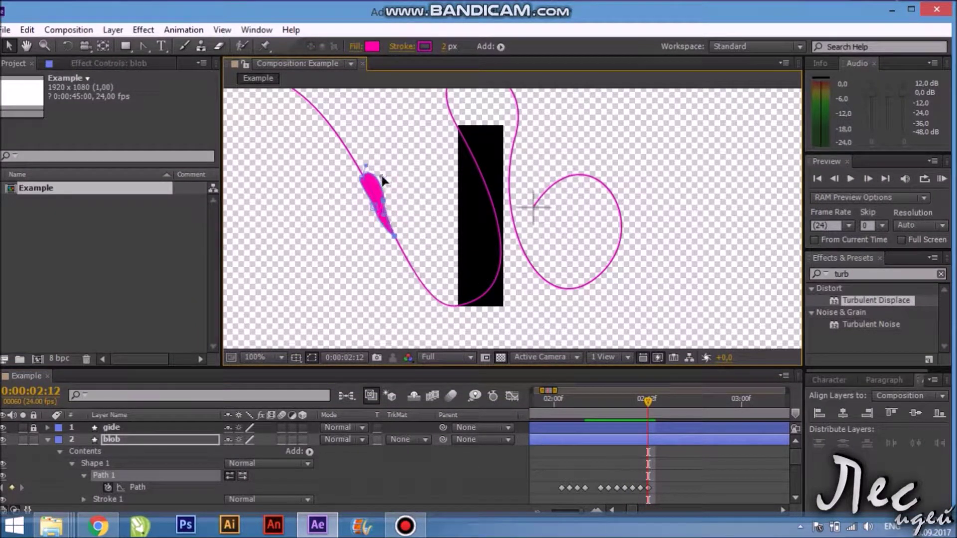
drag(387, 204, 351, 188)
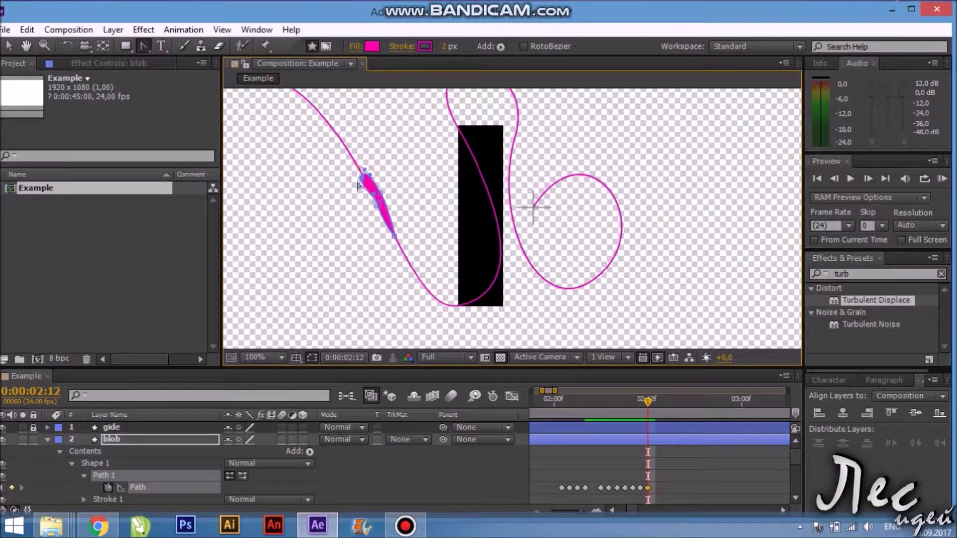
drag(357, 188, 352, 197)
drag(363, 163, 368, 160)
drag(385, 195, 379, 214)
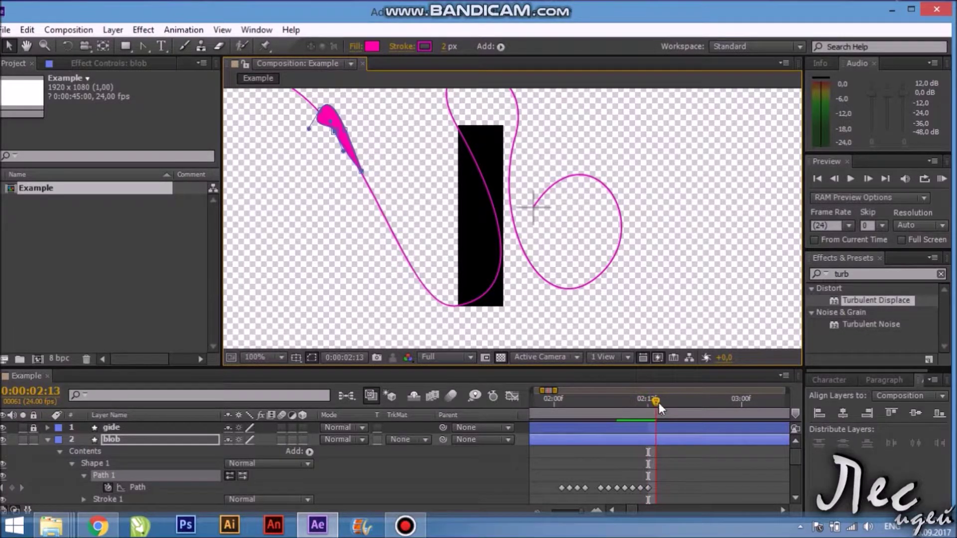
Move the blob along the upper curve at 0:00:02:14, then further left at 0:00:02:15
drag(647, 401, 663, 401)
drag(409, 215, 457, 234)
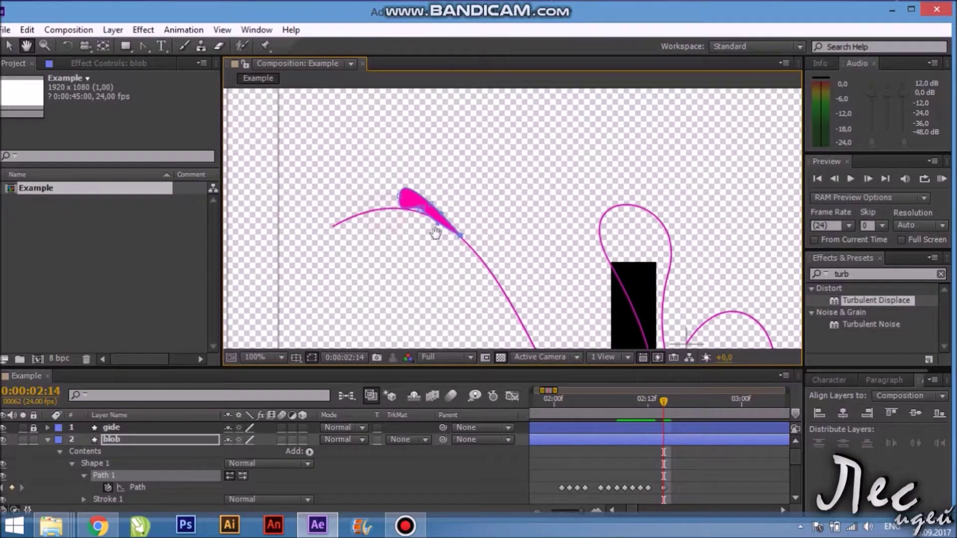
drag(387, 209, 385, 208)
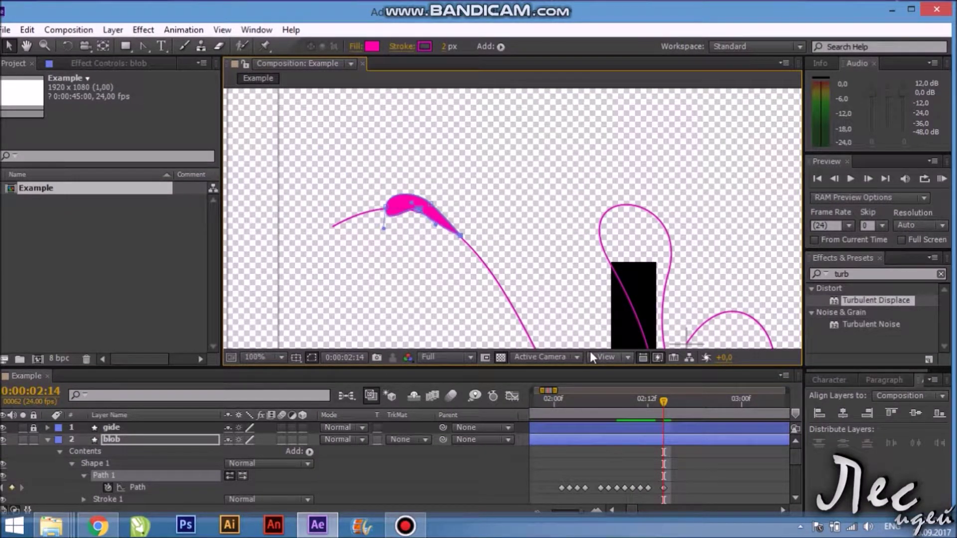
drag(665, 401, 671, 400)
mouse_move(279, 259)
mouse_down()
mouse_move(311, 244)
mouse_move(295, 269)
mouse_move(312, 243)
mouse_up()
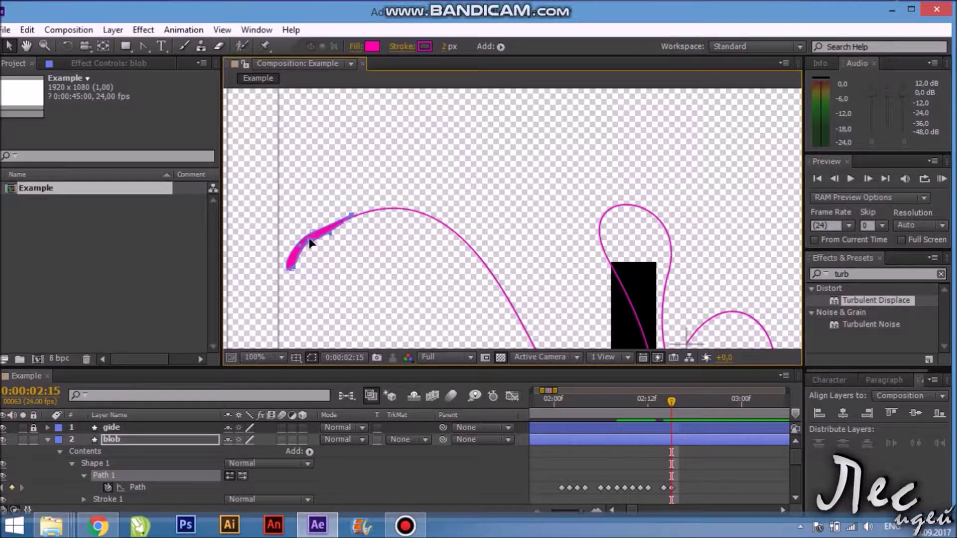
Step back through the frames and adjust the blob's shape at 0:00:02:13
drag(671, 401, 663, 401)
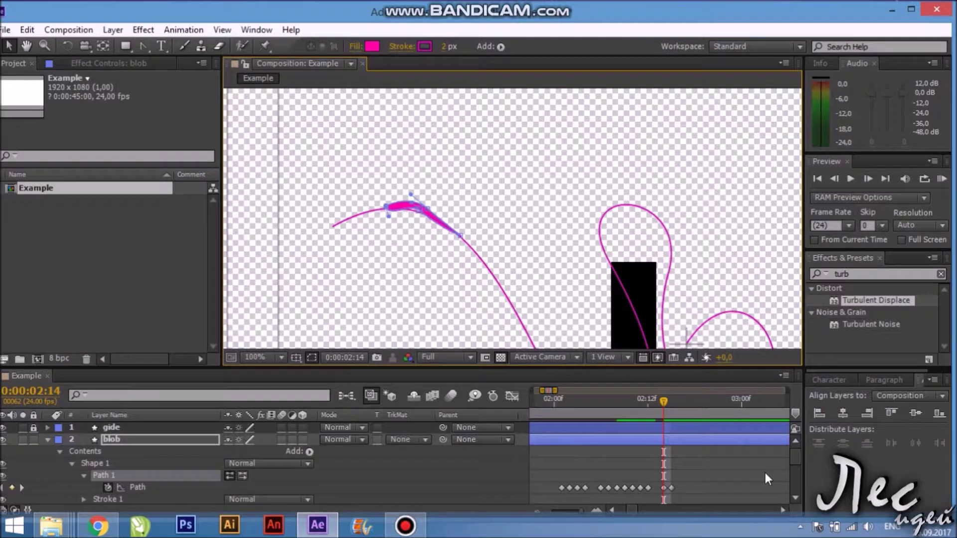
drag(663, 400, 656, 400)
drag(496, 281, 486, 270)
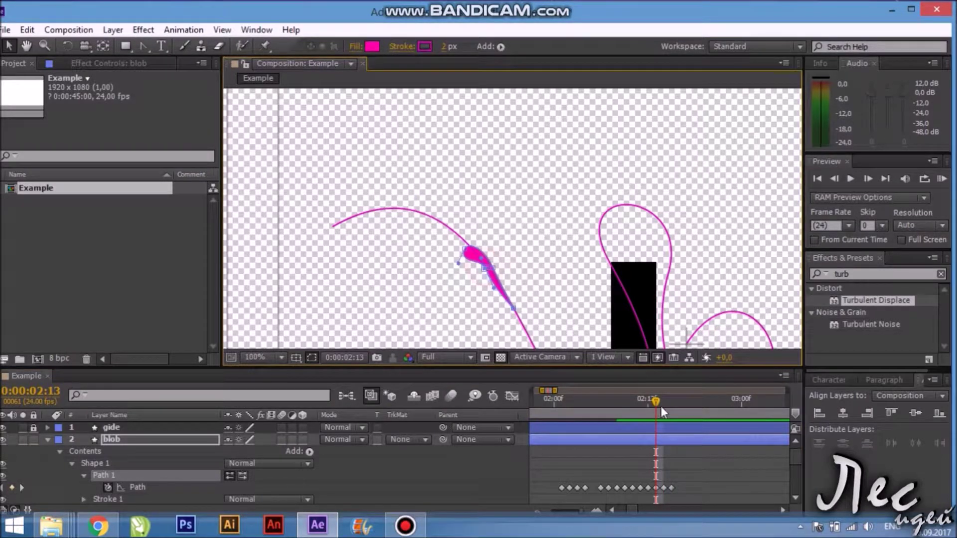
drag(657, 402, 640, 402)
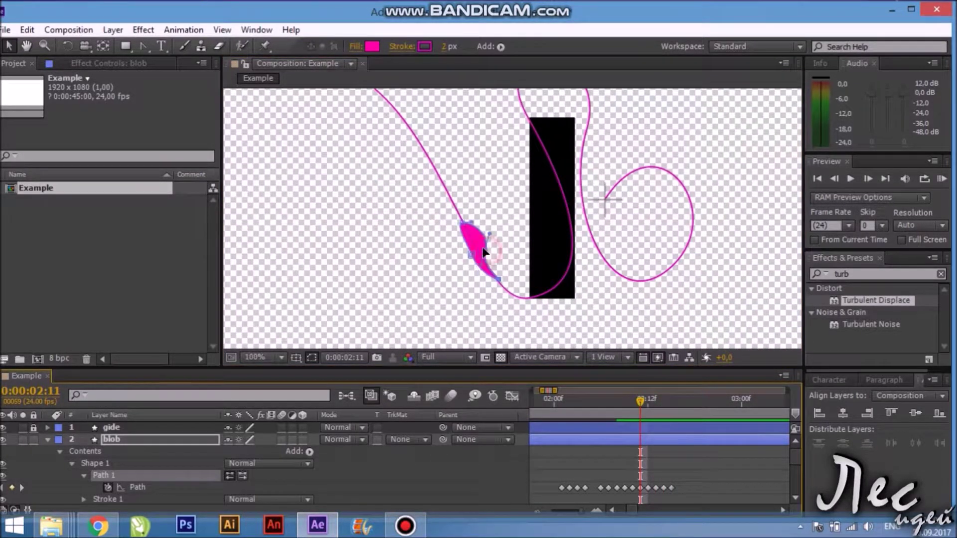
drag(640, 402, 612, 401)
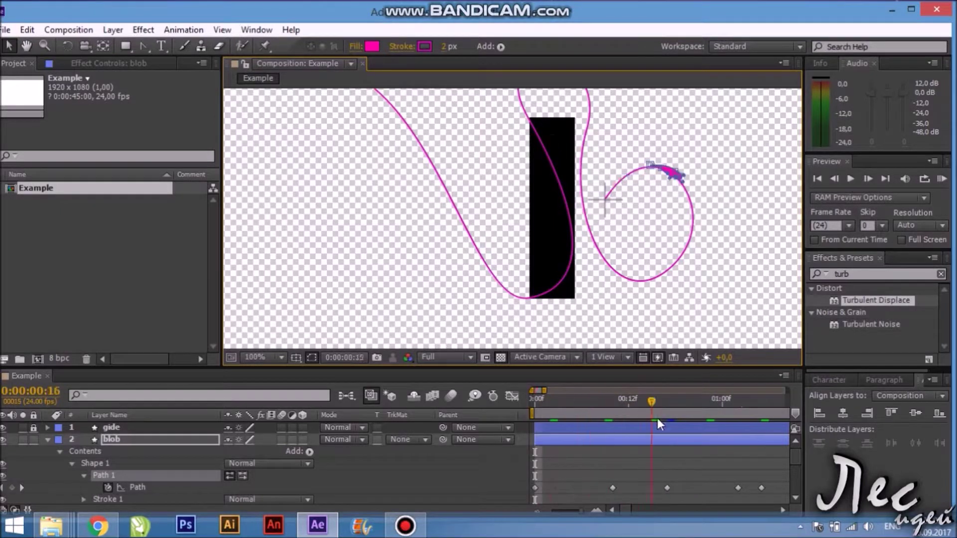
Scrub between 0:00:00:05 and 0:00:02:12 to check the blob's travel along the path
key(comma)
drag(653, 402, 567, 415)
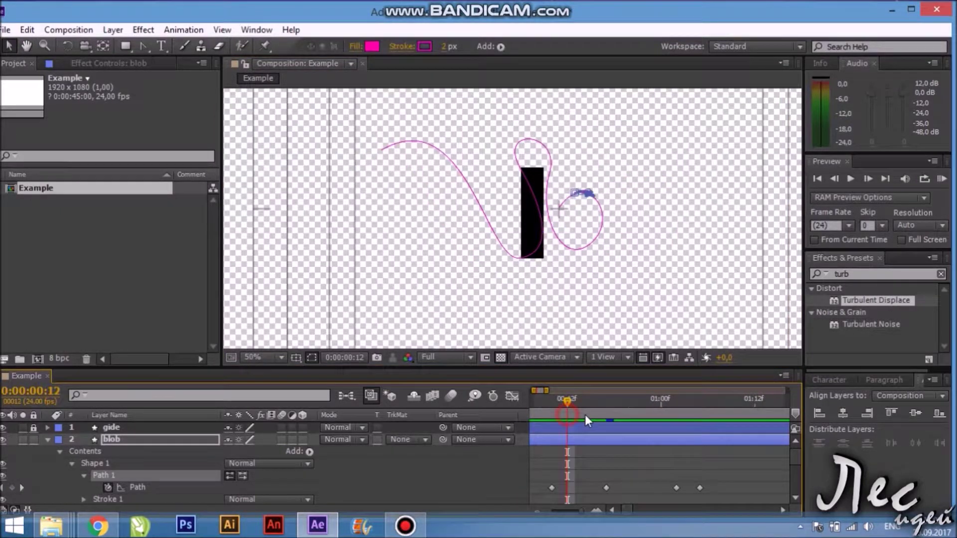
mouse_move(525, 419)
mouse_down()
mouse_move(751, 422)
mouse_move(503, 408)
mouse_move(653, 411)
mouse_up()
key(period)
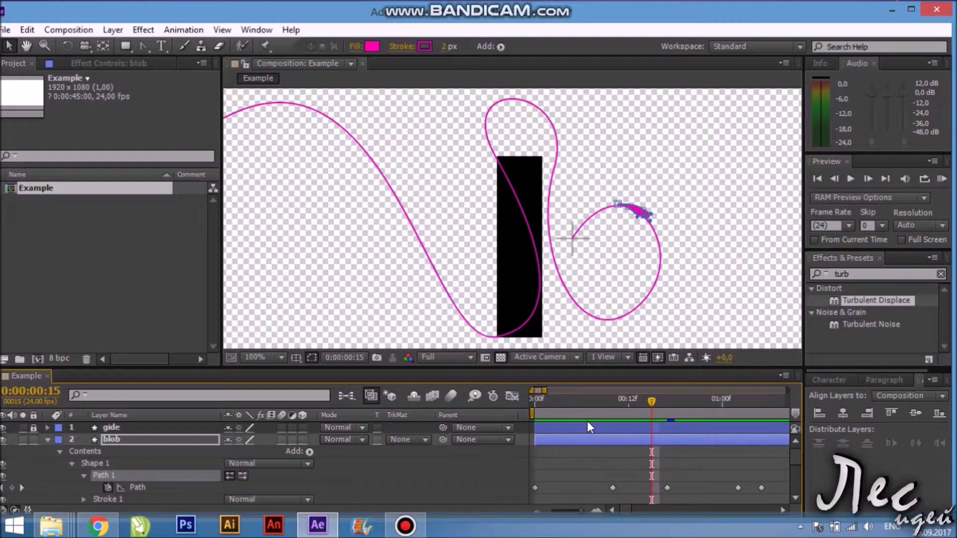
key(p)
drag(565, 412, 736, 419)
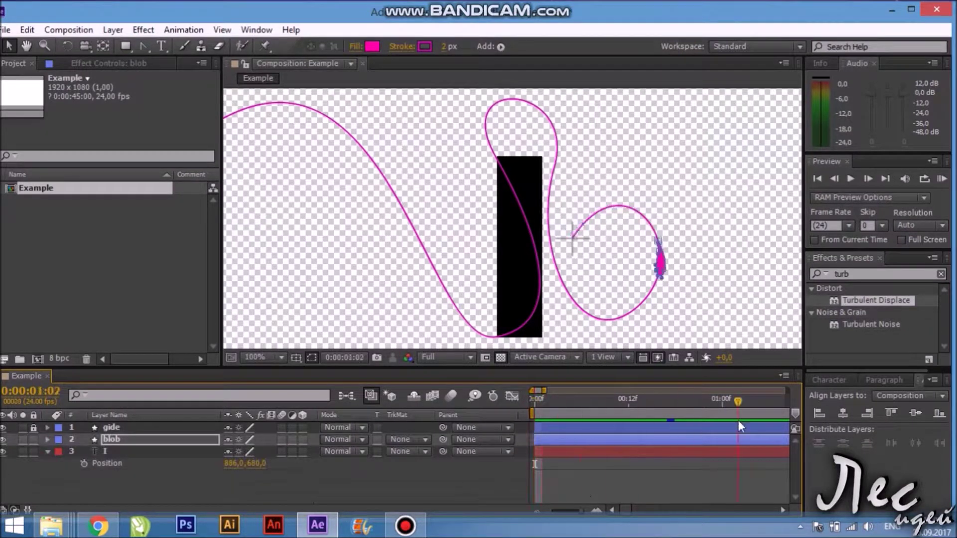
key(Home)
key(v)
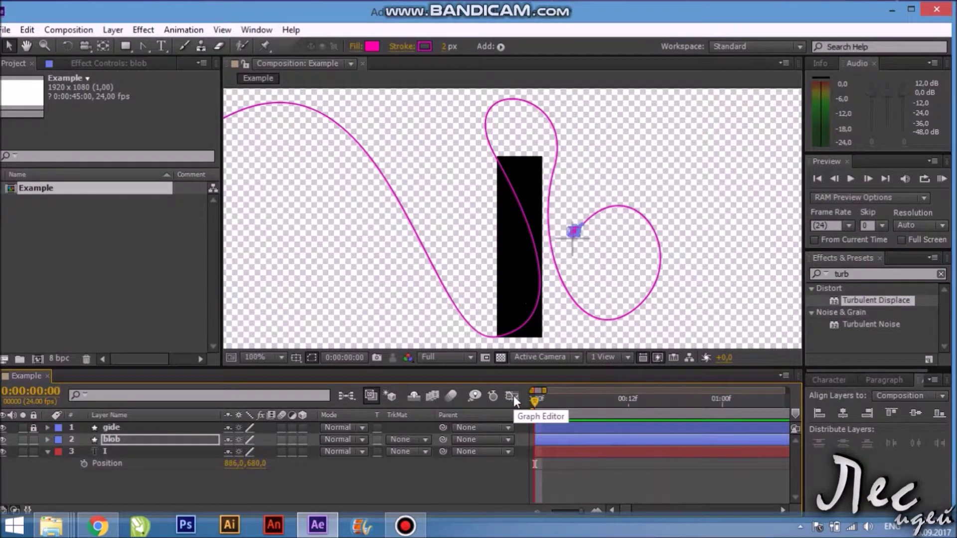
click(574, 399)
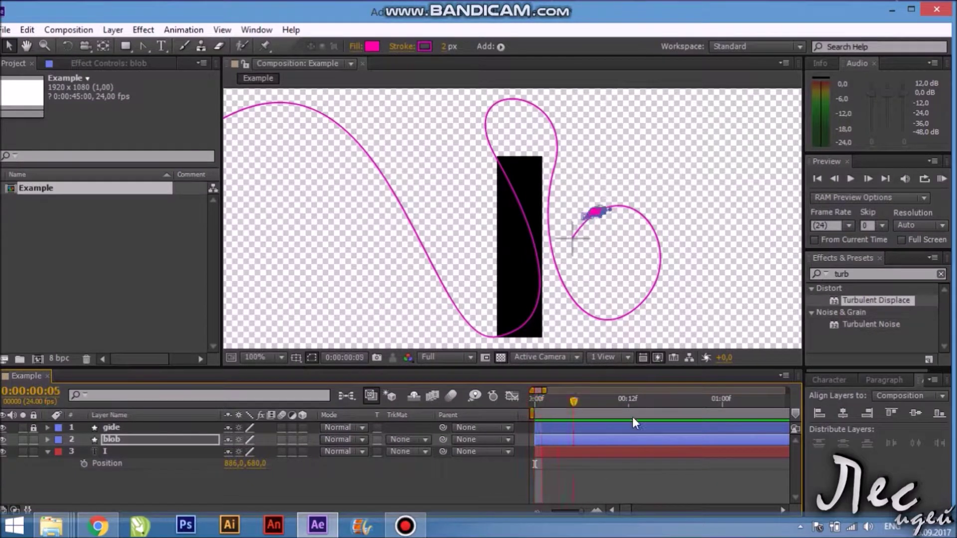
drag(633, 416, 588, 407)
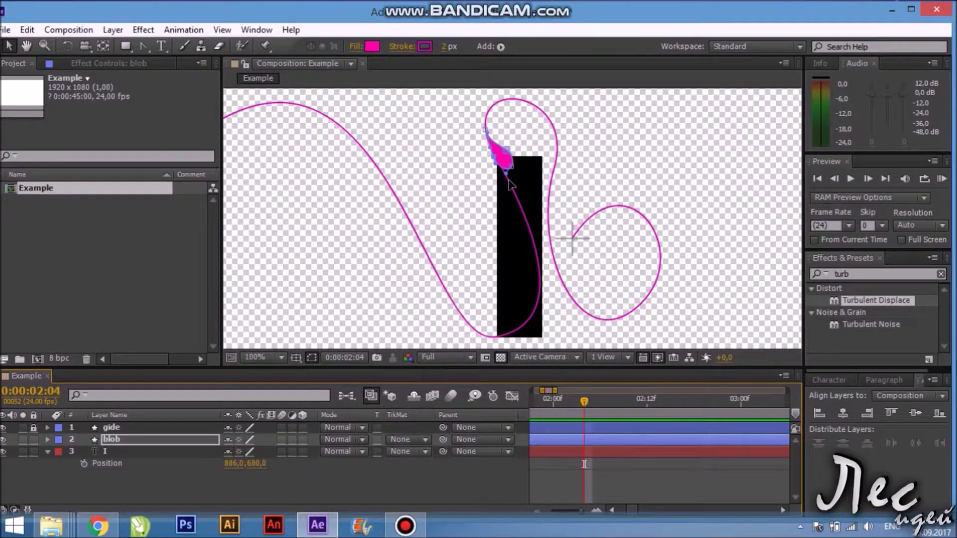
Select the blob layer, preview it, and fit the full 45-second duration in the timeline
click(198, 443)
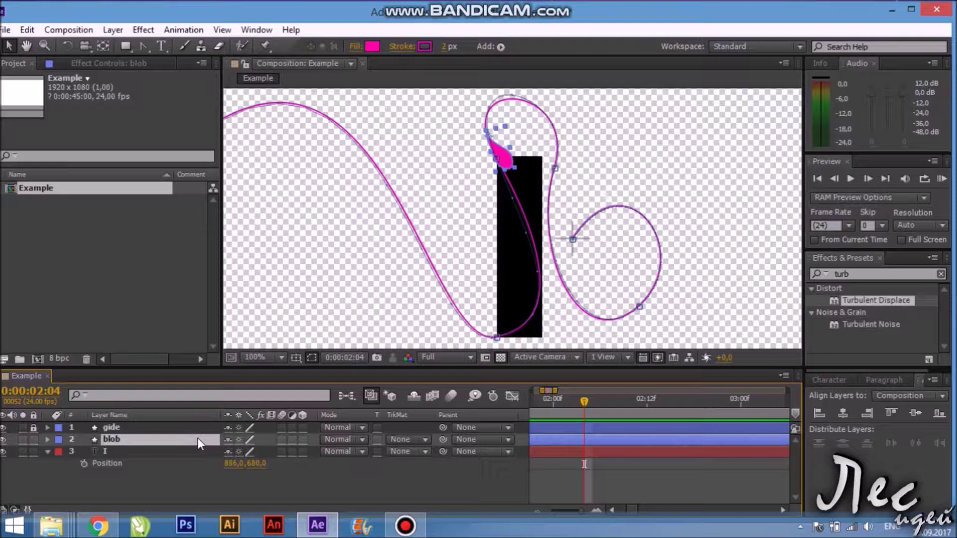
key(space)
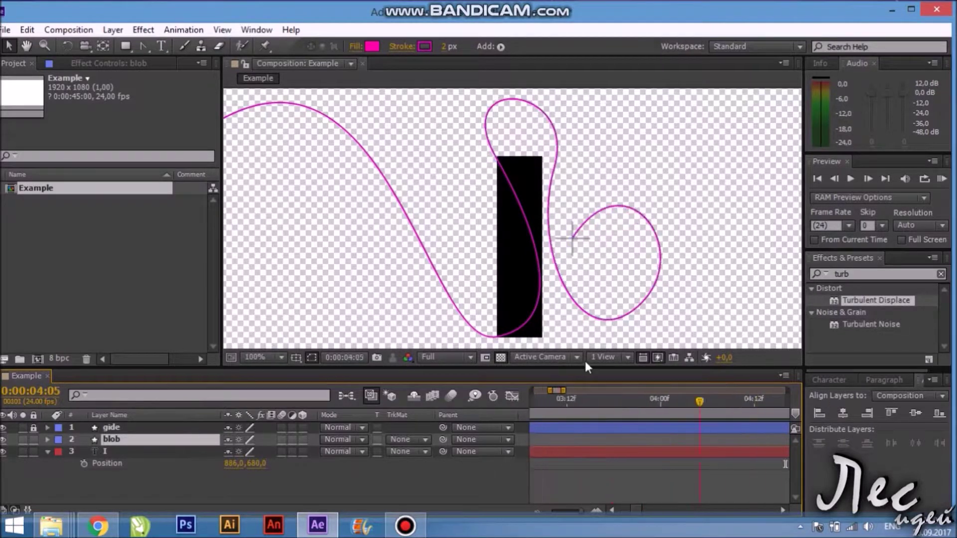
key(space)
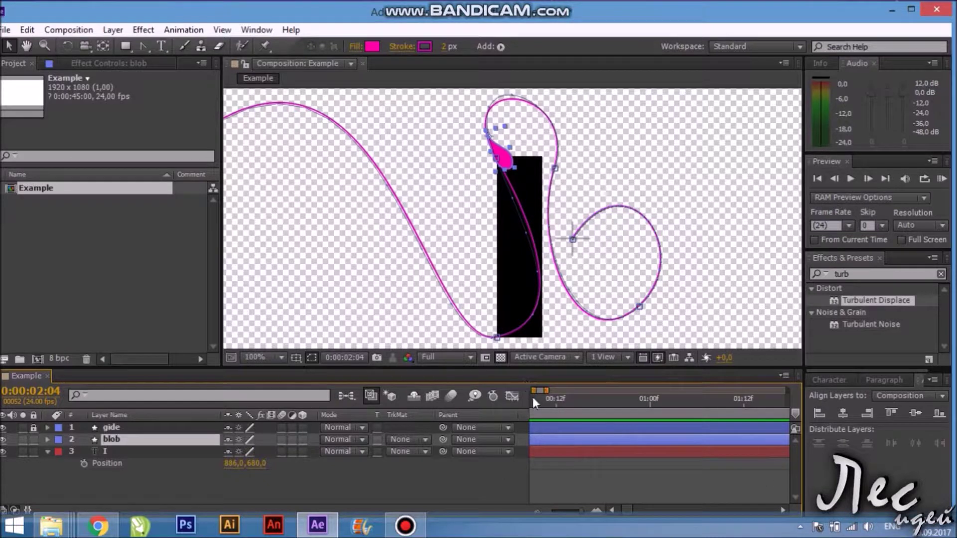
mouse_move(532, 397)
mouse_down()
mouse_move(509, 401)
mouse_move(681, 401)
mouse_up()
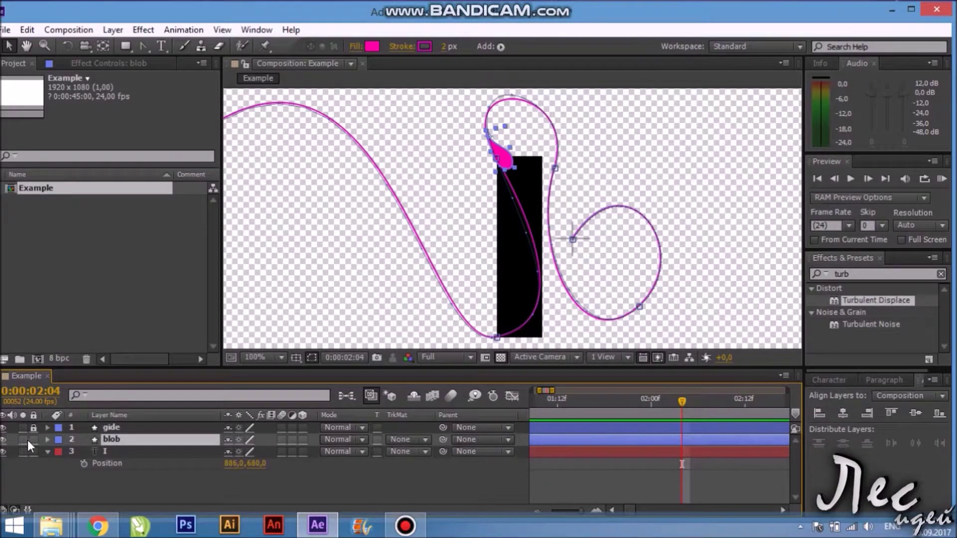
key(comma)
drag(692, 399, 645, 399)
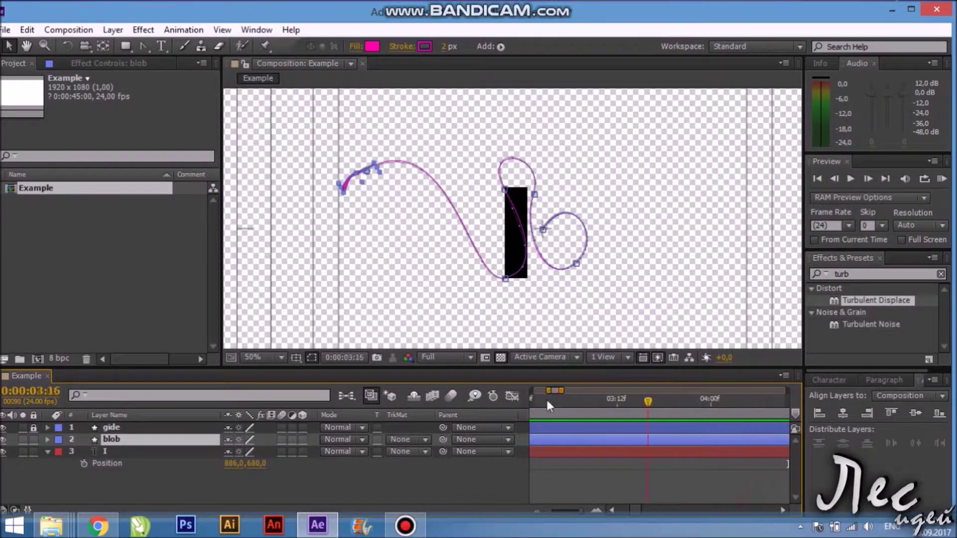
drag(572, 509, 557, 510)
mouse_move(621, 409)
mouse_down()
mouse_move(592, 412)
mouse_move(702, 404)
mouse_up()
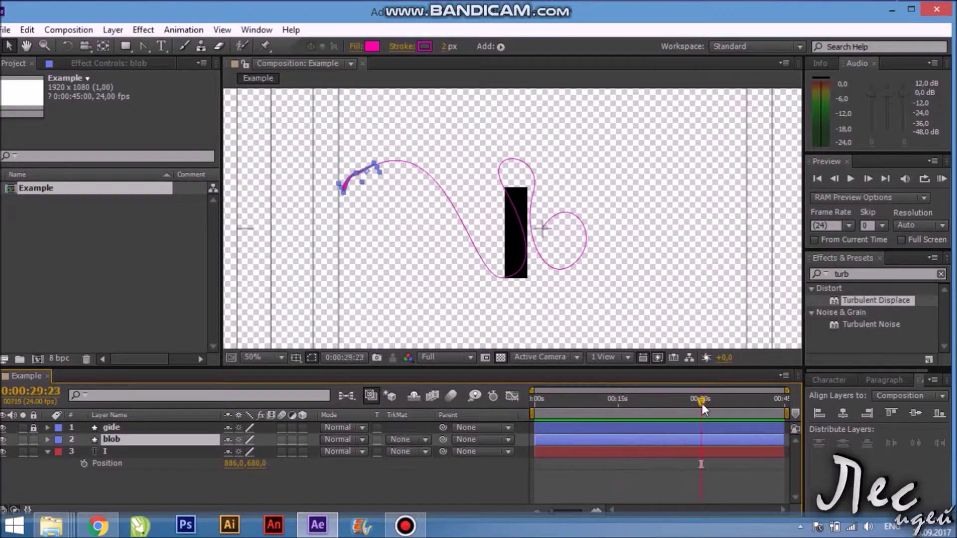
key(Home)
Solo the blob layer to hide the black I bar and play back its motion
drag(568, 402, 566, 399)
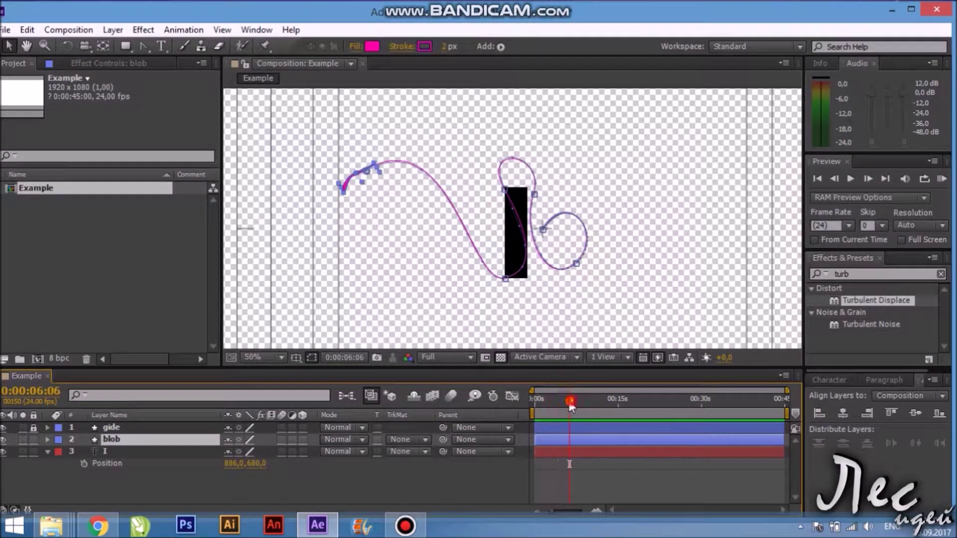
key(Home)
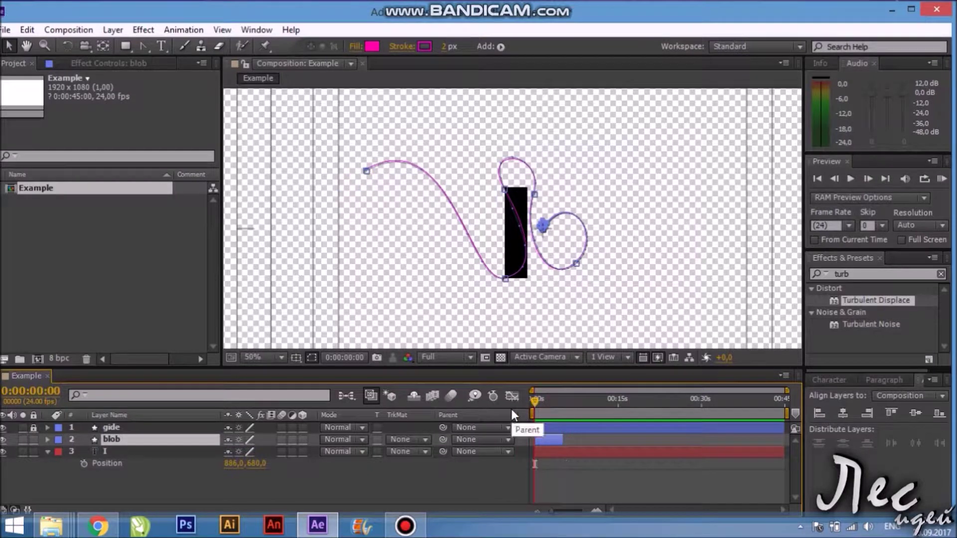
click(22, 440)
key(space)
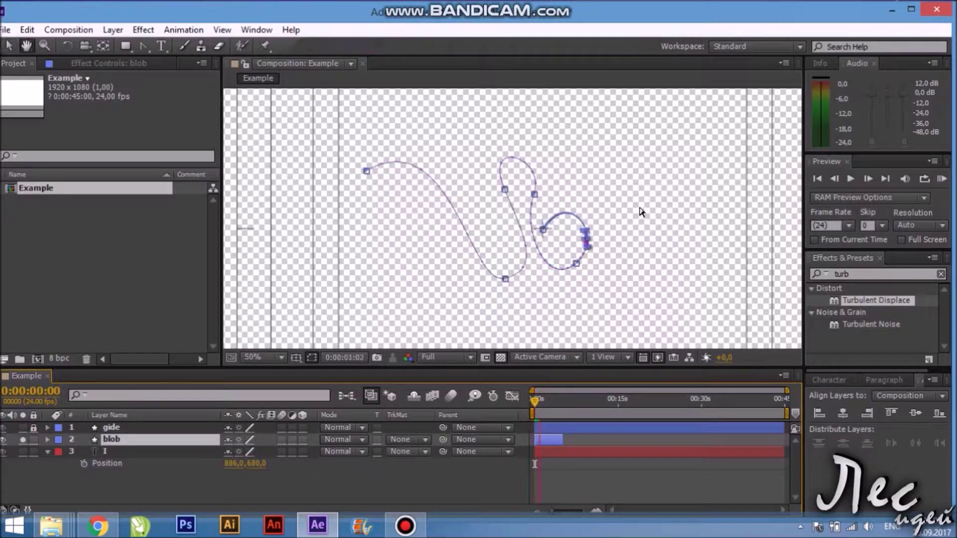
Move the gide layer to the bottom of the stack and lock it
drag(156, 427, 150, 470)
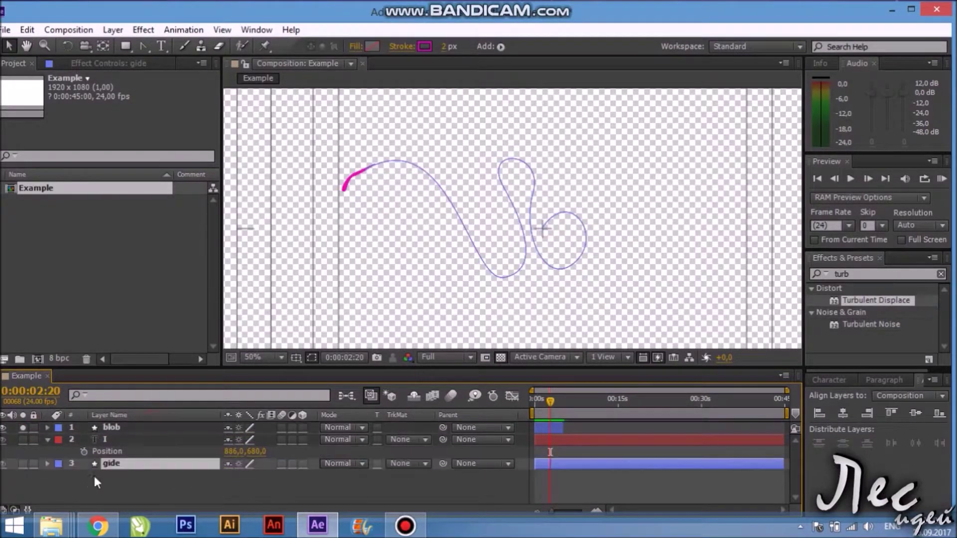
click(33, 463)
key(Home)
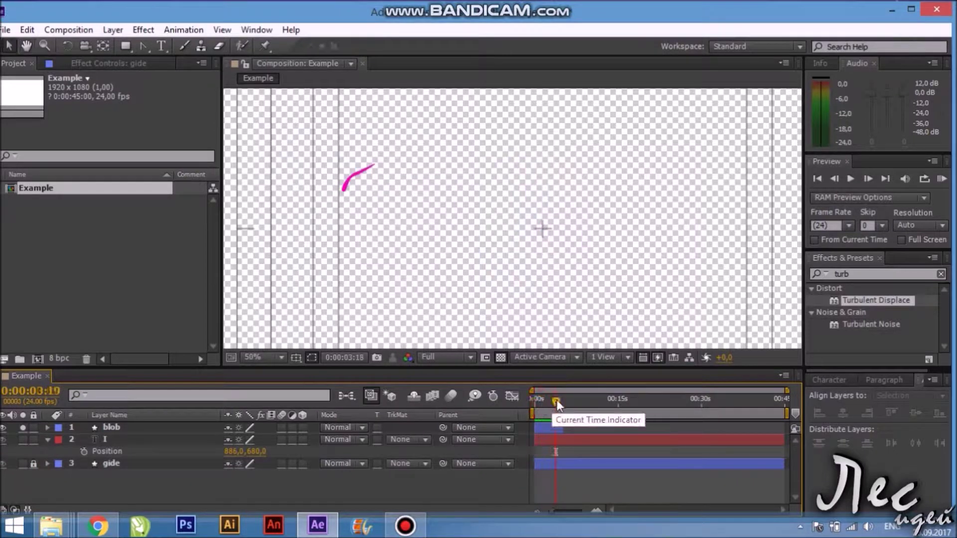
drag(534, 401, 557, 405)
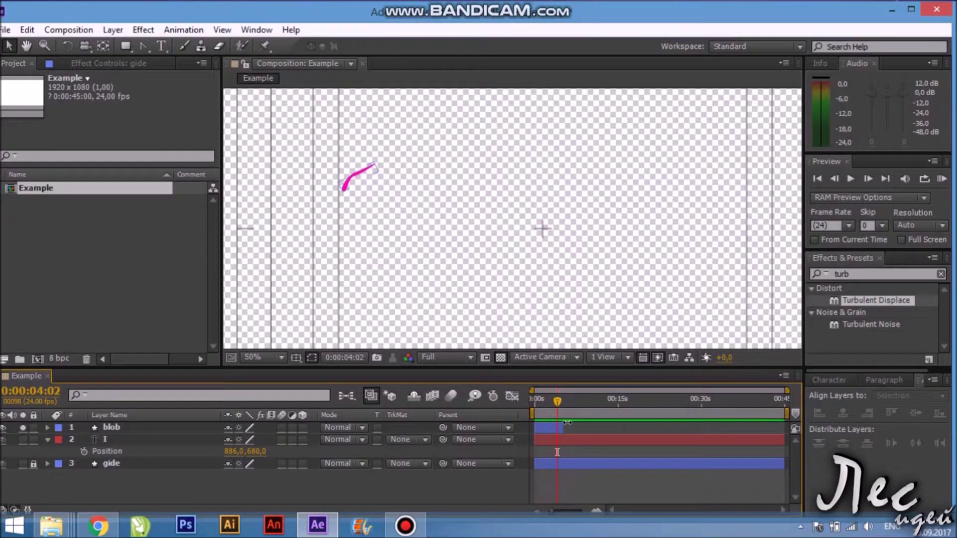
click(554, 423)
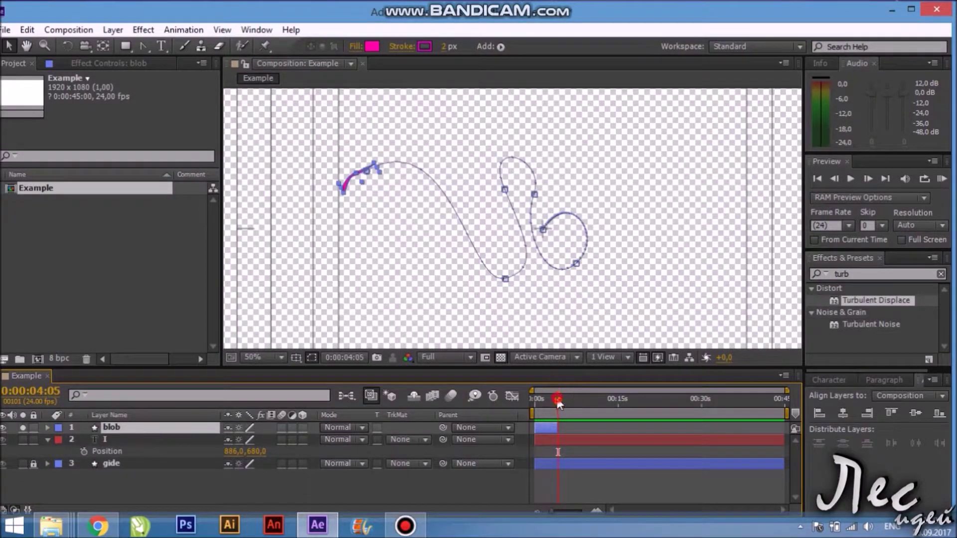
key(space)
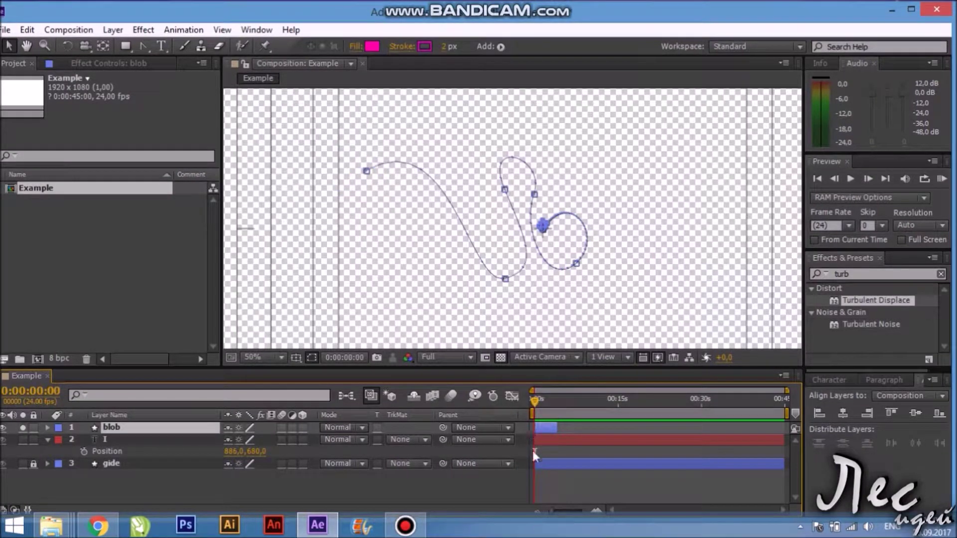
Rename the I text layer to 'thing'
click(164, 440)
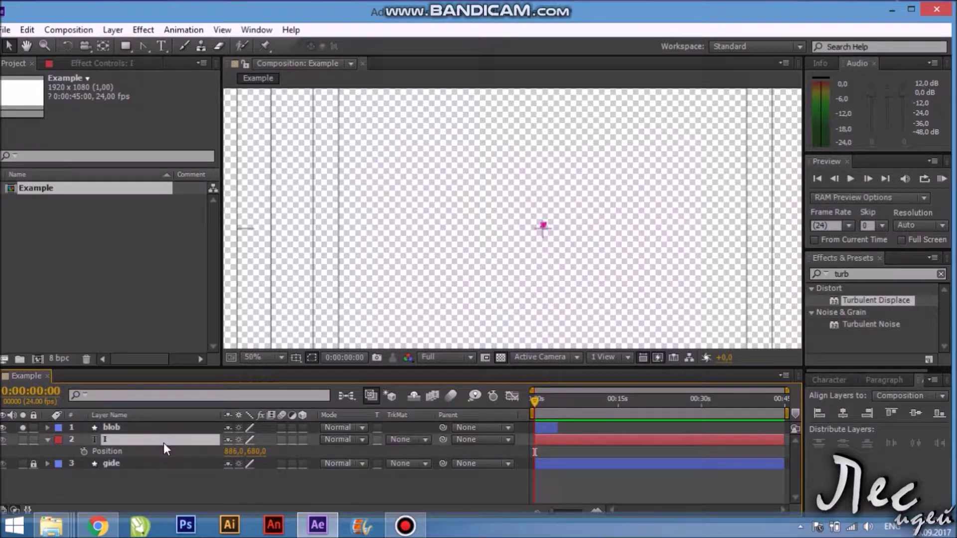
key(Return)
text(thing)
key(Return)
Create shapes from the thing text, move thing Outlines below blob, and delete the original text layer
right_click(163, 443)
click(220, 368)
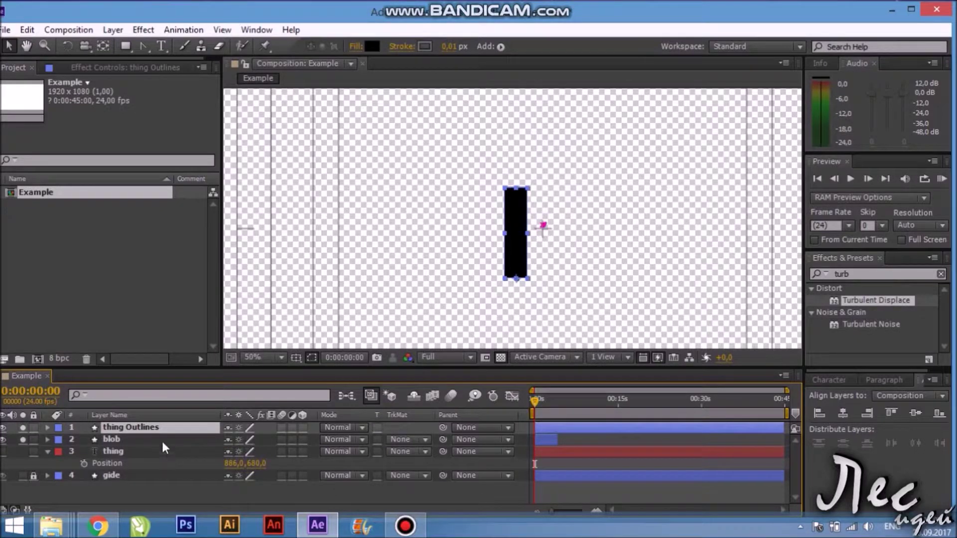
key(ctrl+bracketleft)
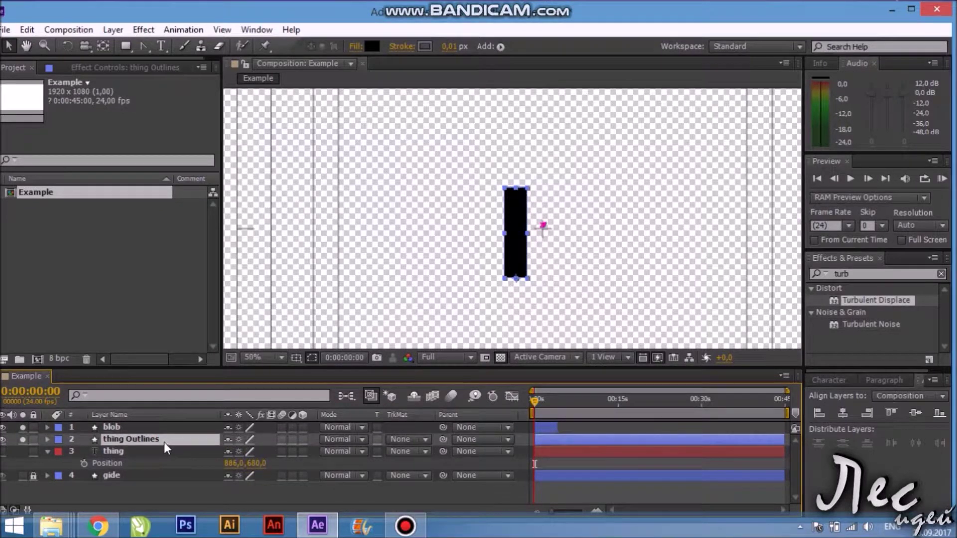
click(154, 451)
key(Delete)
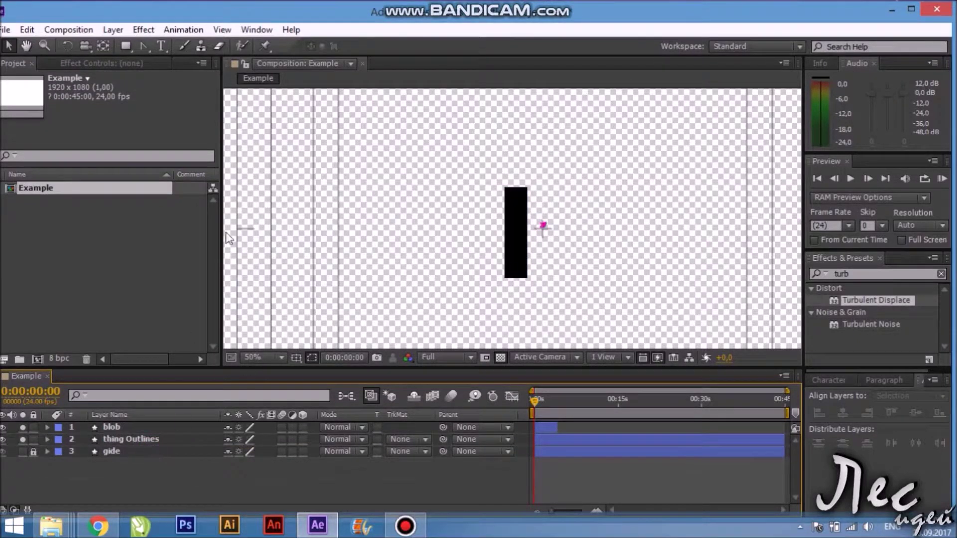
At 0:00:02:04, draw a closed pen outline around the pink blob
click(143, 46)
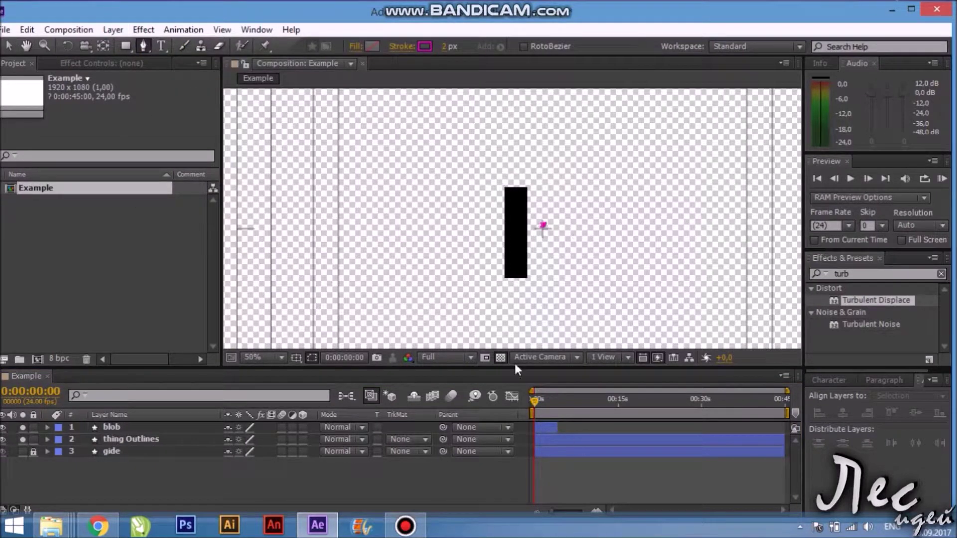
drag(538, 400, 548, 406)
scroll(516, 141, up, 4)
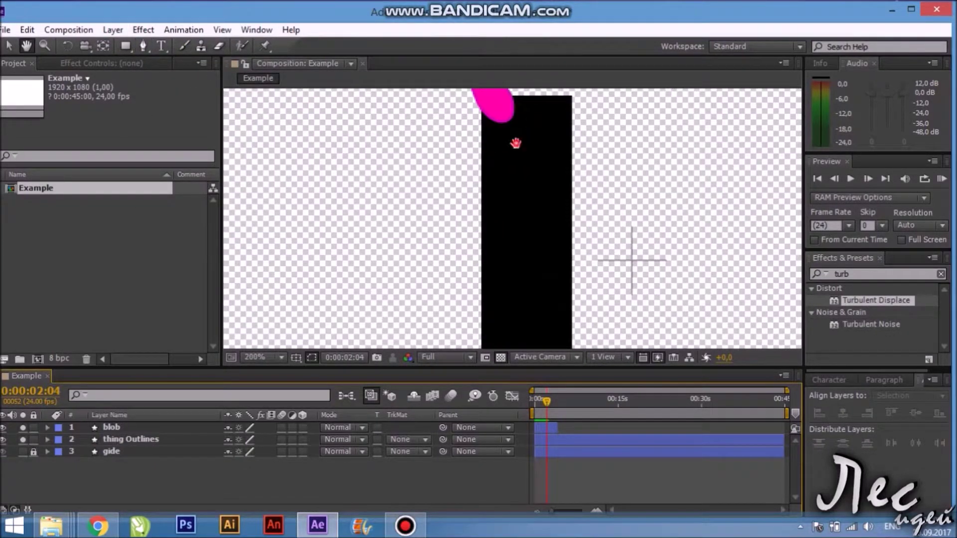
click(450, 205)
drag(500, 269, 514, 271)
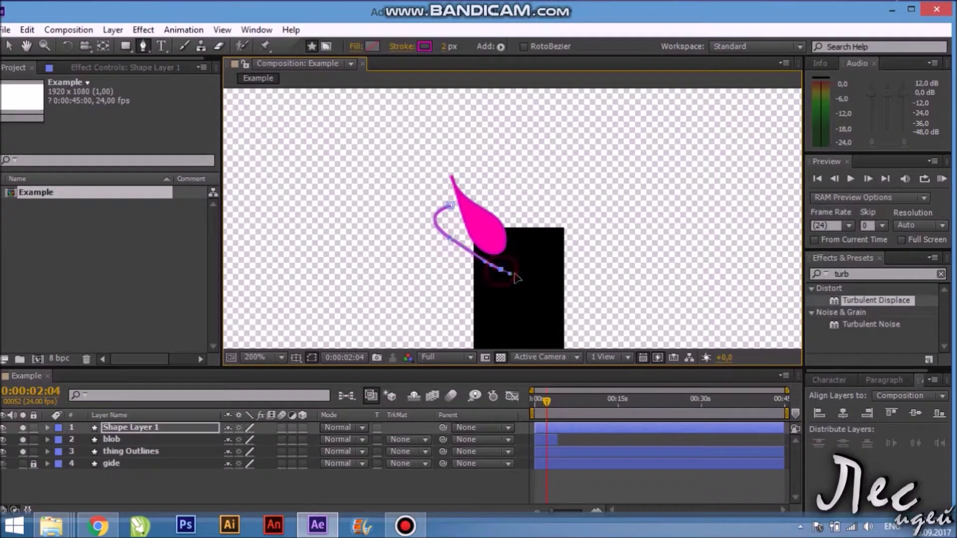
drag(518, 222, 479, 198)
Move the outline's vertices and curves to fit tightly around the blob
key(v)
mouse_move(450, 237)
mouse_down()
mouse_move(463, 241)
mouse_move(457, 231)
mouse_up()
mouse_move(477, 272)
mouse_down()
mouse_move(486, 261)
mouse_move(524, 259)
mouse_move(512, 224)
mouse_up()
drag(523, 259, 519, 254)
drag(463, 210, 451, 198)
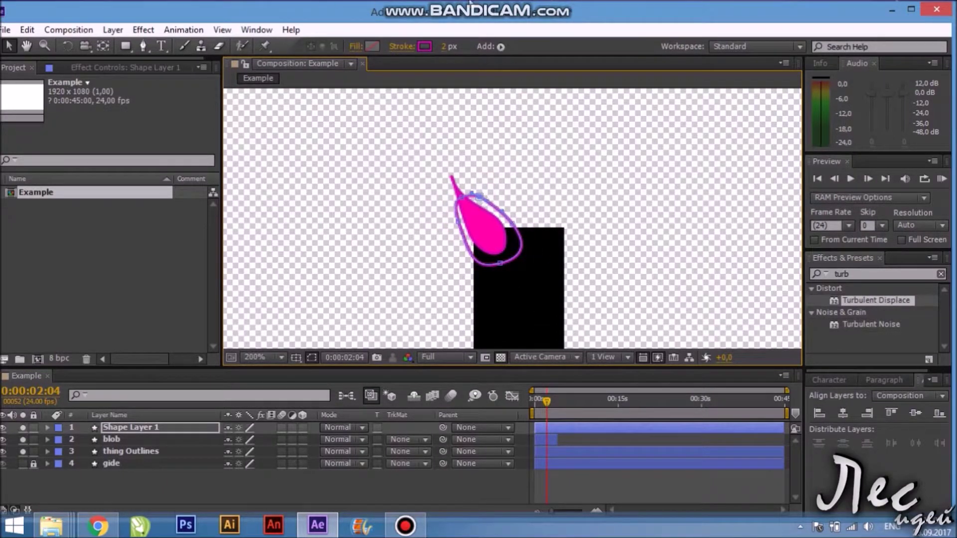
Set the outline's stroke colour to blue
click(425, 46)
click(274, 311)
click(384, 238)
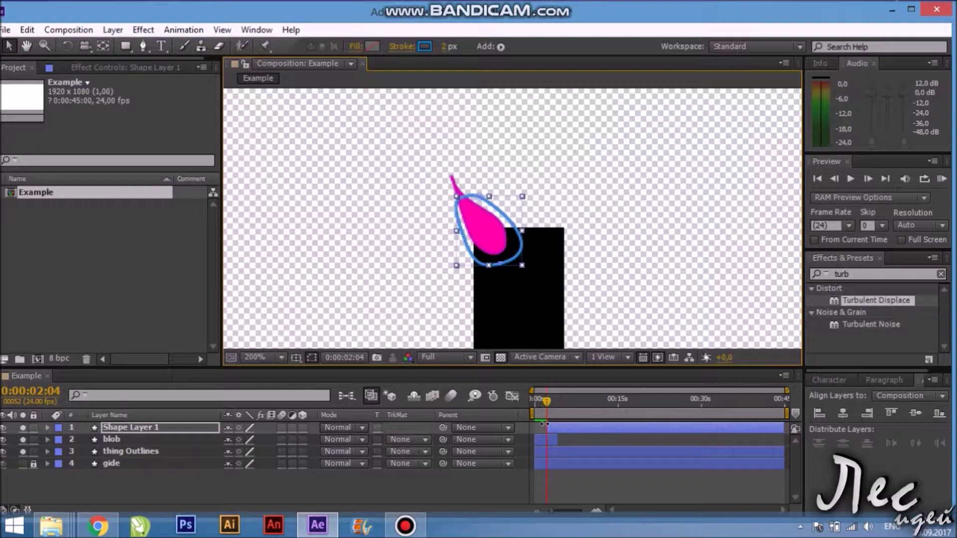
Set a Path keyframe on Shape Layer 1's Path 1 at 0:00:02:04, then move to 0:00:02:06
click(47, 428)
click(59, 439)
click(72, 450)
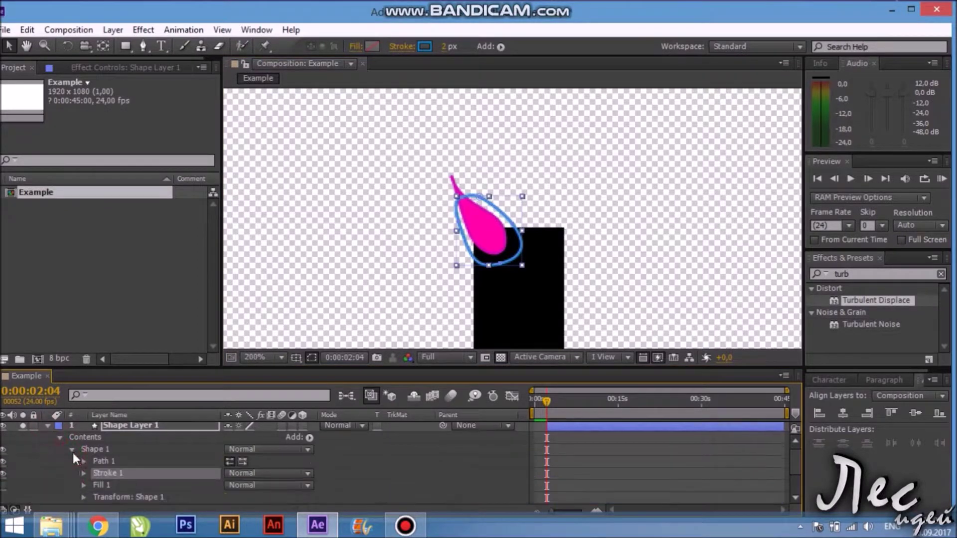
click(84, 462)
click(109, 473)
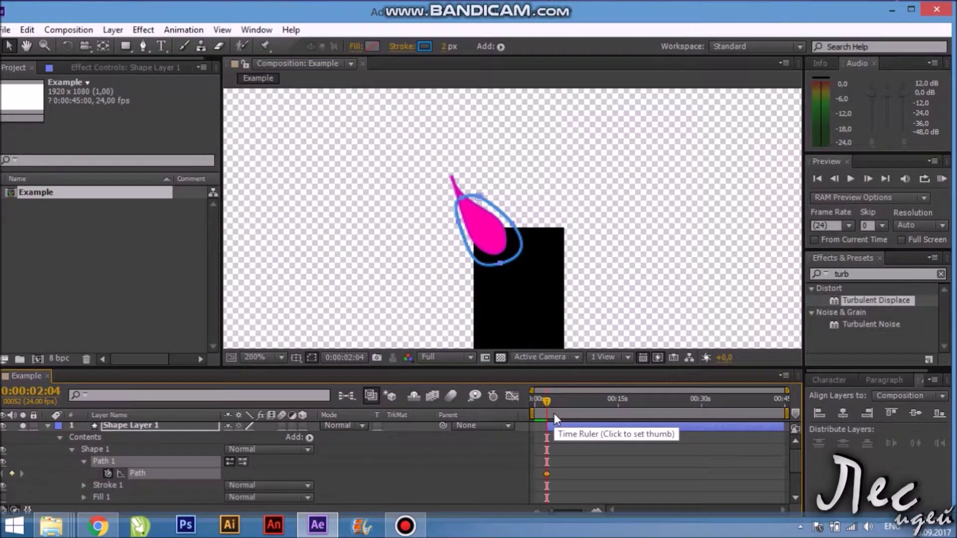
drag(549, 508, 623, 510)
click(725, 413)
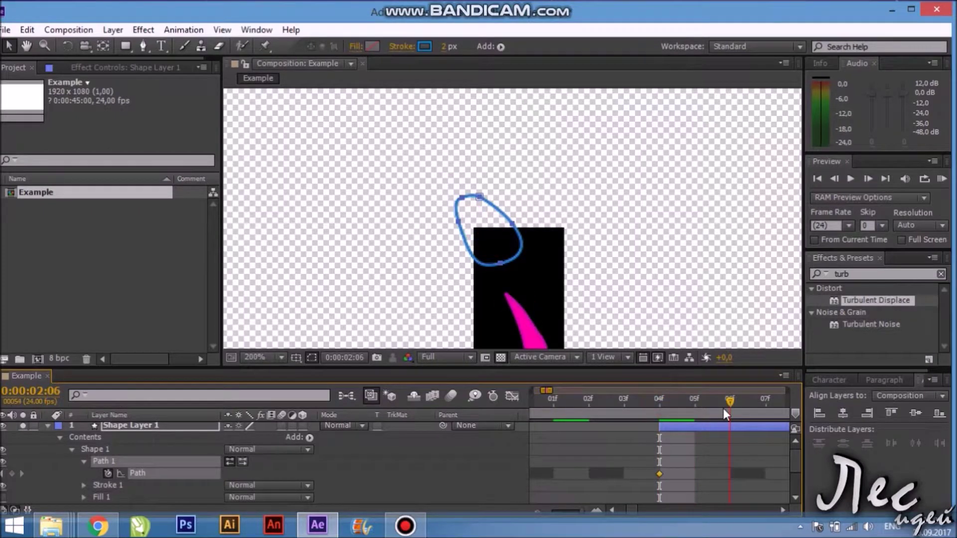
Search for 'echo' and apply the Echo effect to Shape Layer 1
drag(923, 302, 758, 283)
key(BackSpace)
text(echo)
drag(134, 410, 139, 426)
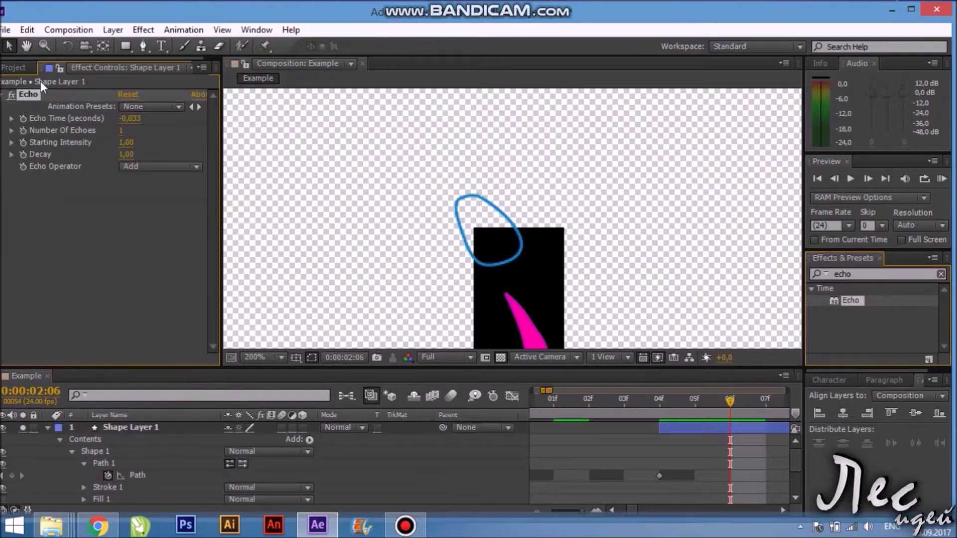
Solo Shape Layer 1 and stretch the outline's bottom point downward at 0:00:02:06
click(492, 282)
drag(493, 285, 493, 263)
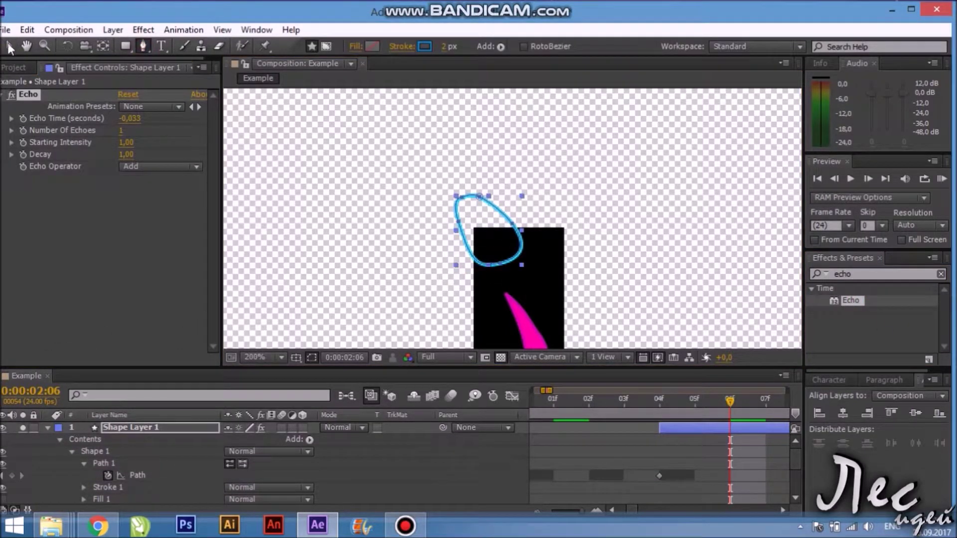
scroll(38, 449, down, 3)
click(24, 483)
click(145, 45)
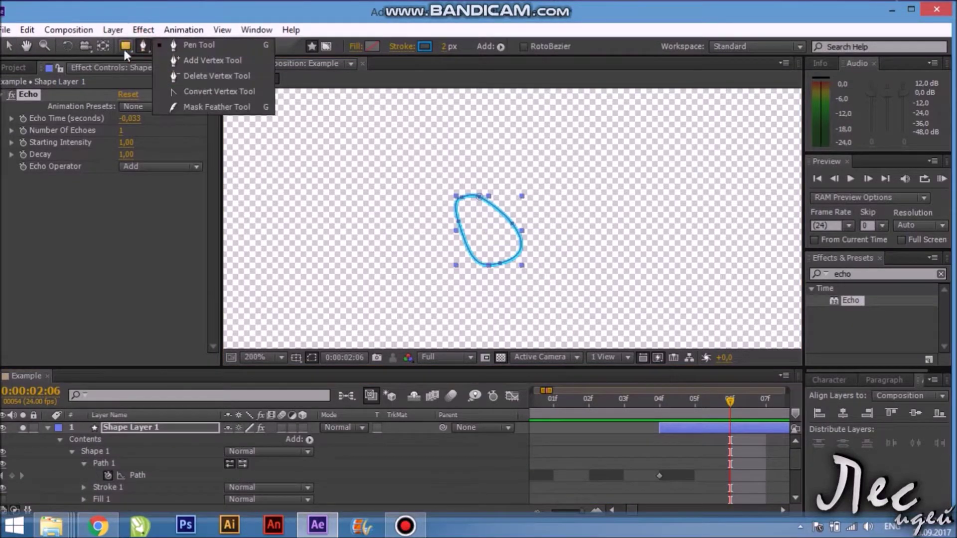
drag(499, 264, 503, 318)
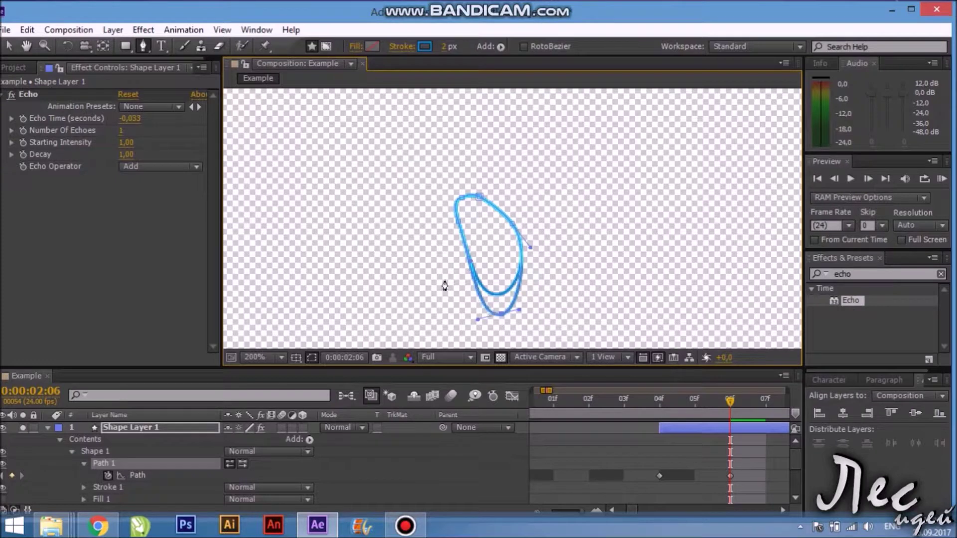
Set the Echo Time to -1/24 second and the Decay to 0.46
click(130, 119)
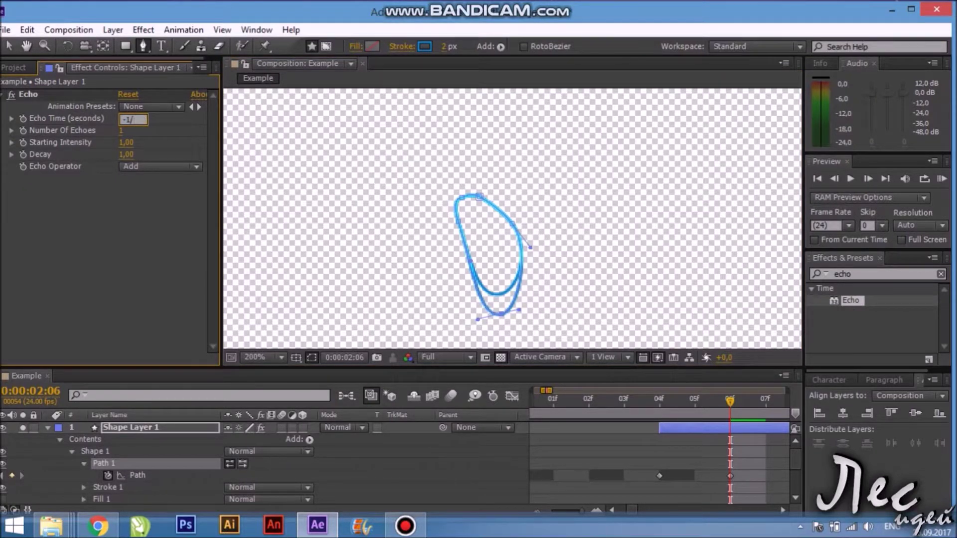
text(24)
click(178, 144)
click(126, 155)
text(46)
key(Return)
click(128, 155)
text(0)
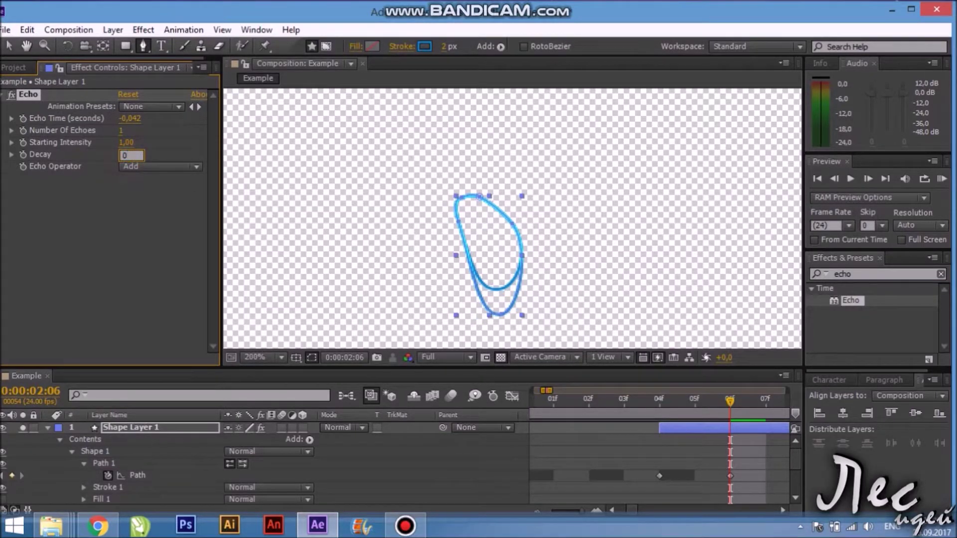
key(Return)
Change Shape Layer 1's fill colour to white
key(v)
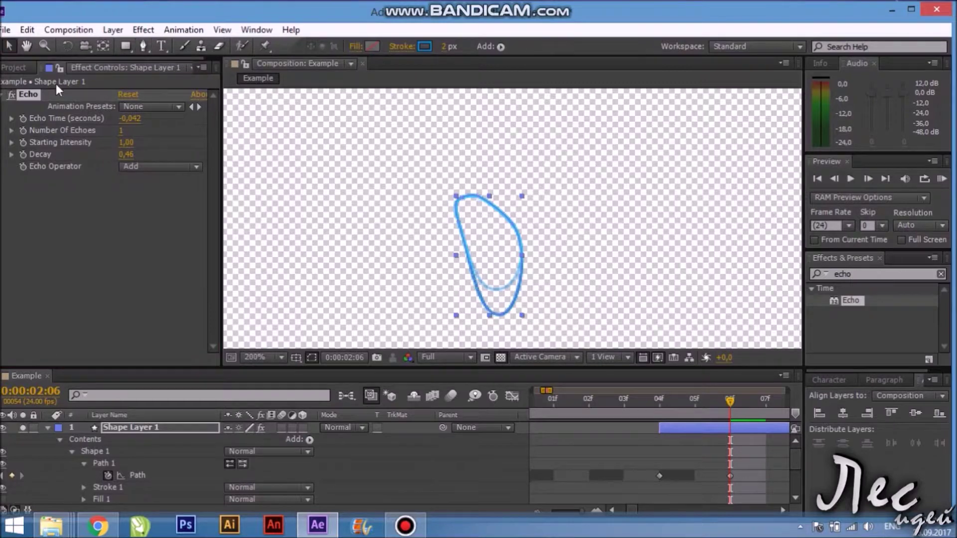
click(424, 46)
click(394, 243)
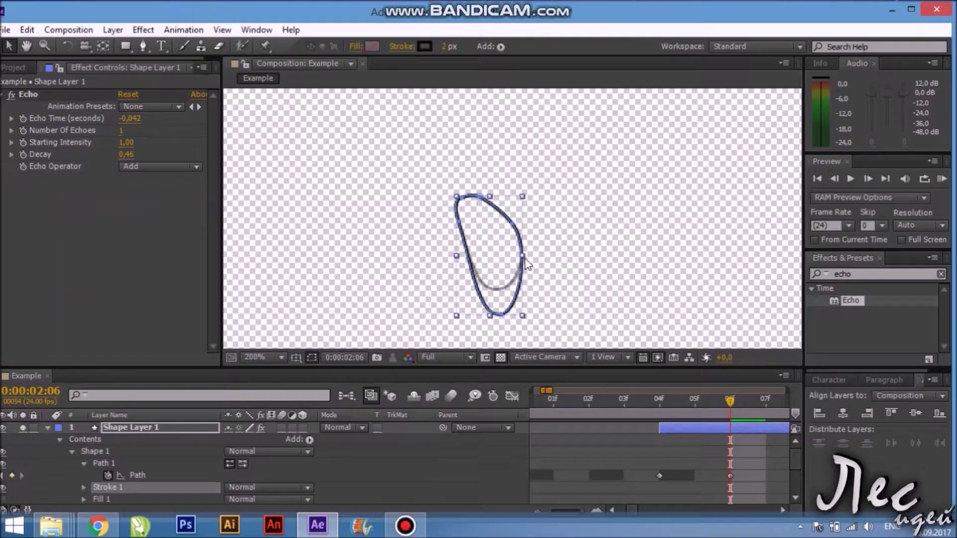
click(371, 46)
click(107, 279)
click(77, 257)
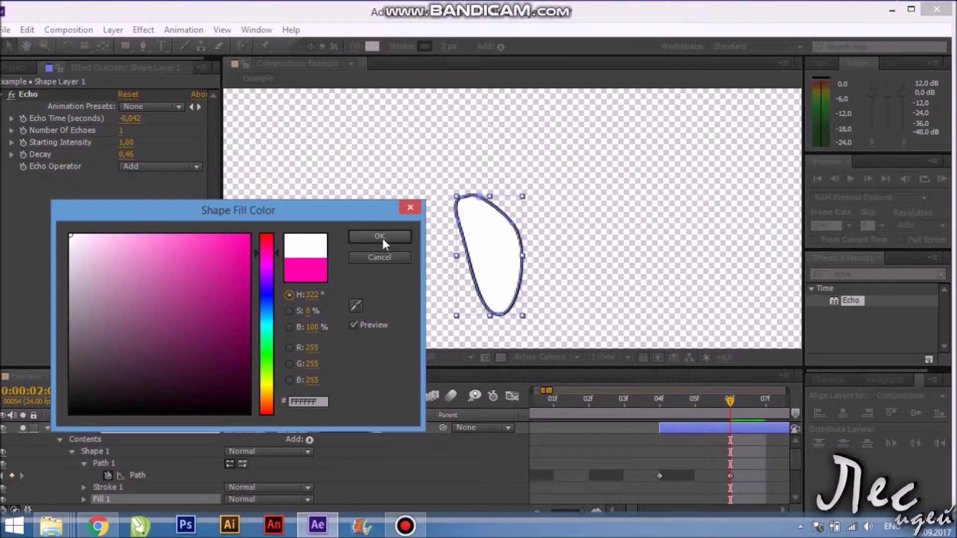
click(384, 238)
Set Number of Echoes to 5 with the Composite In Front operator
click(121, 130)
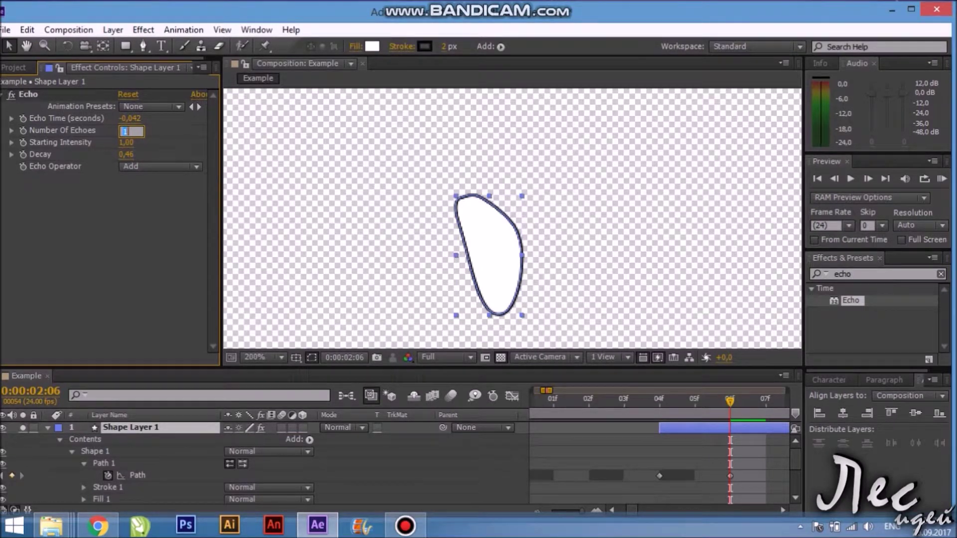
text(5)
key(Return)
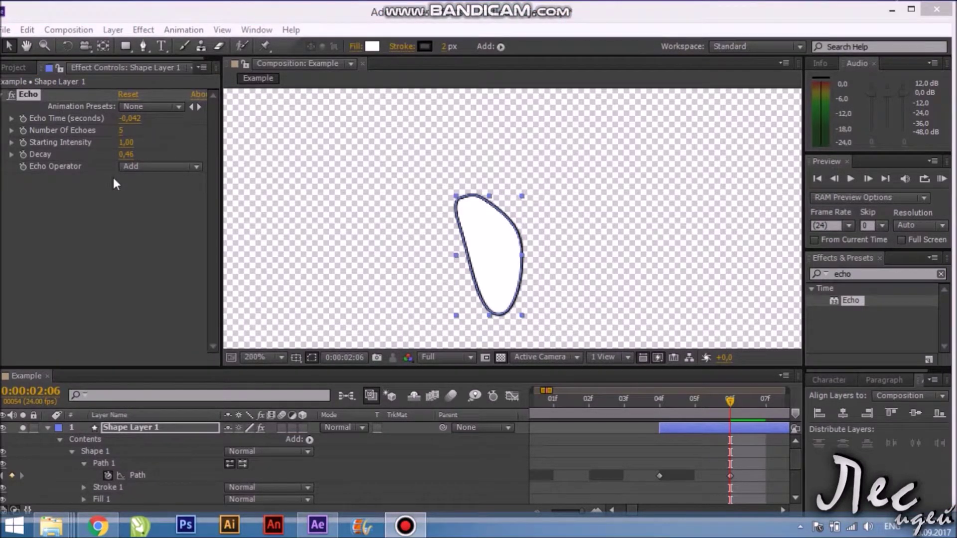
click(196, 166)
click(182, 246)
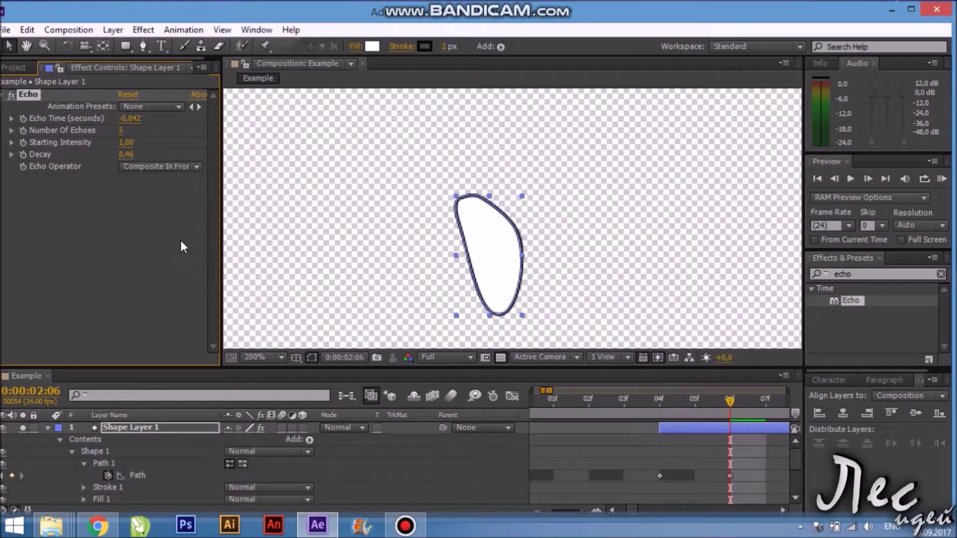
Set the shape's fill to None and turn off Solo so all layers show
click(355, 46)
click(412, 226)
click(456, 303)
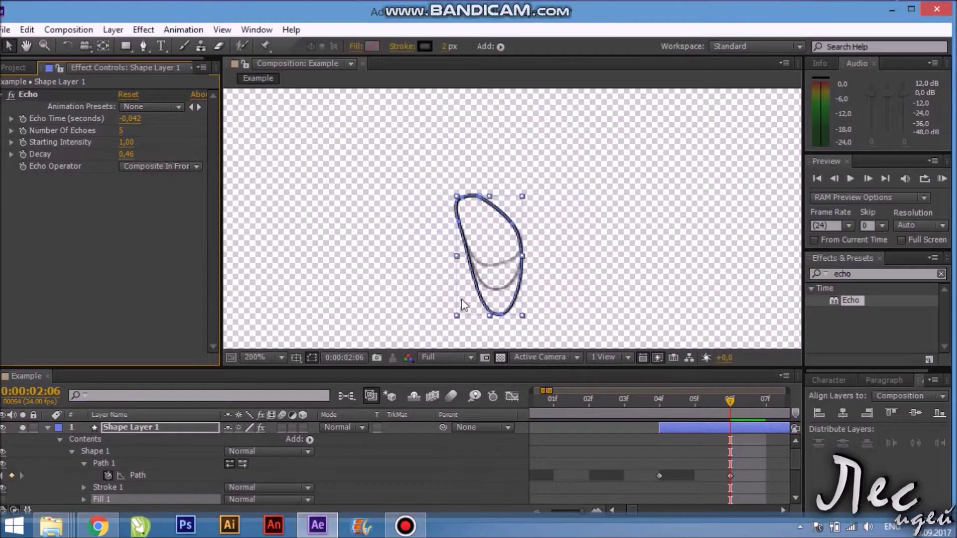
click(23, 428)
click(47, 428)
key(ctrl+Down)
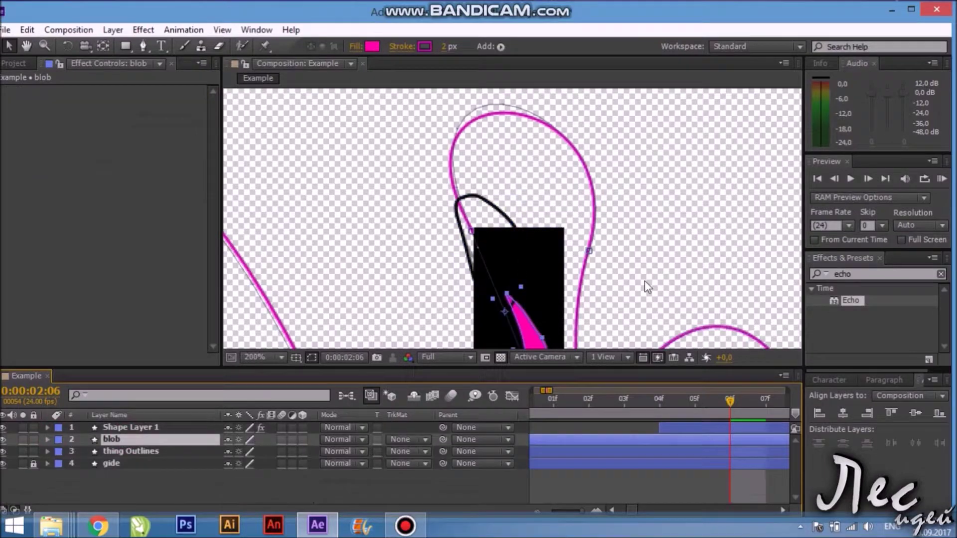
Fill the thing Outlines rectangle with pure red (FF0000)
key(ctrl+Down)
click(371, 46)
click(253, 225)
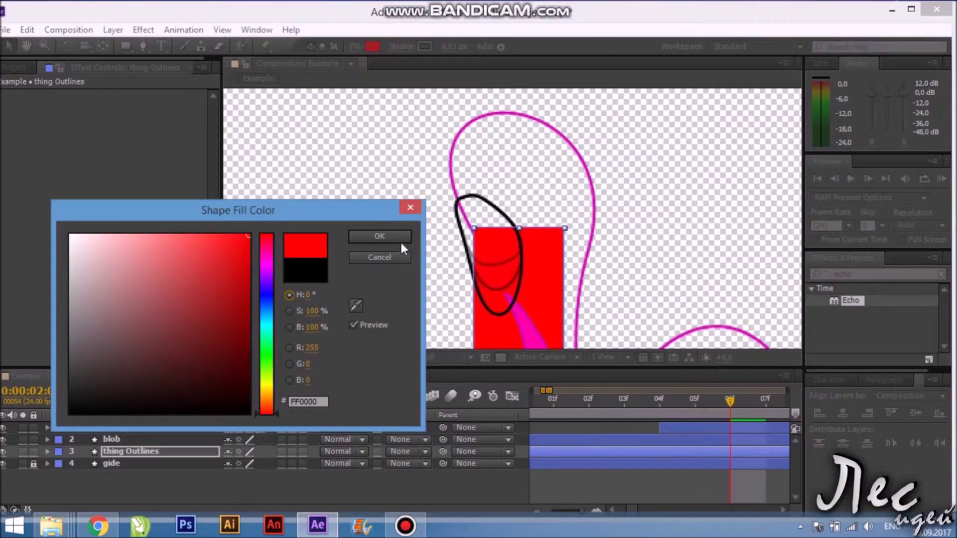
click(380, 237)
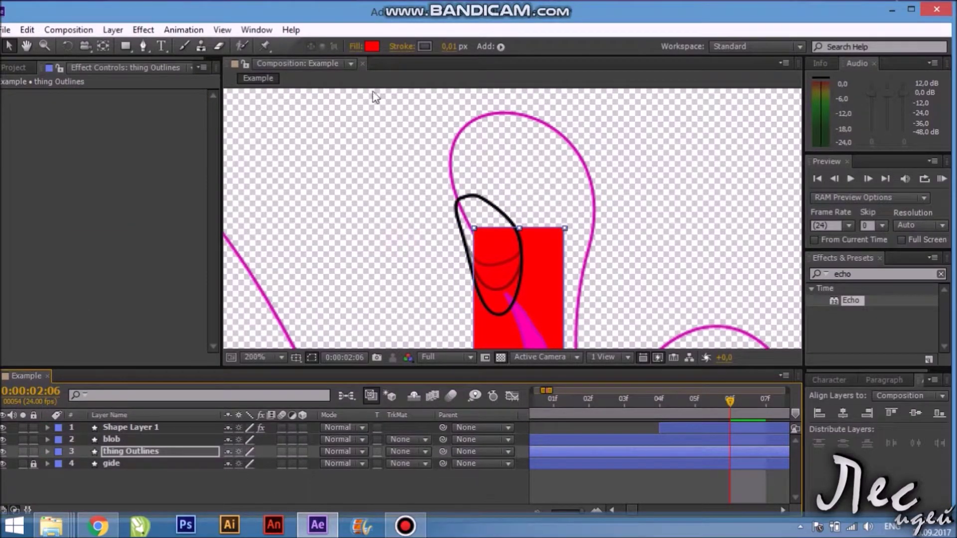
Move Shape Layer 1's Path keyframe from 06f to 05f and start reshaping the outline
drag(730, 403, 681, 405)
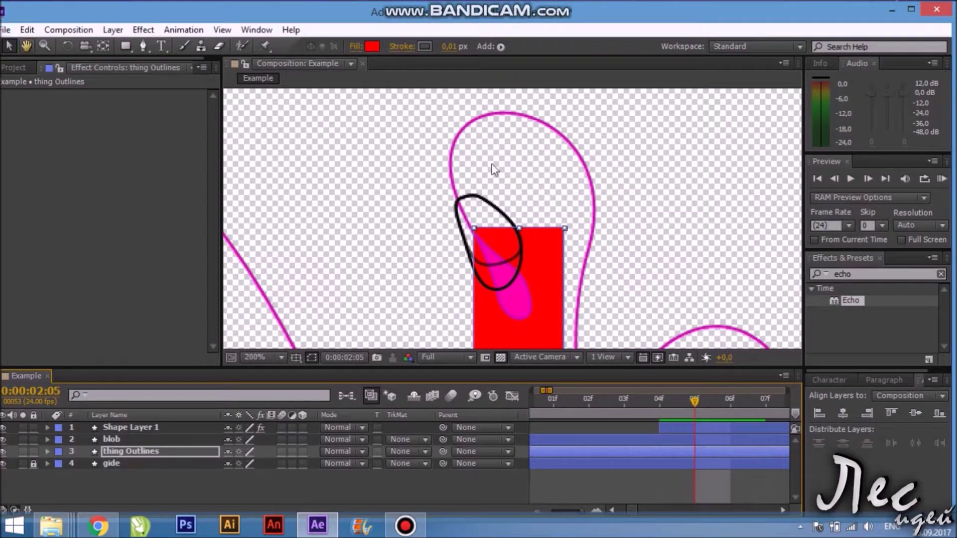
click(480, 271)
click(47, 427)
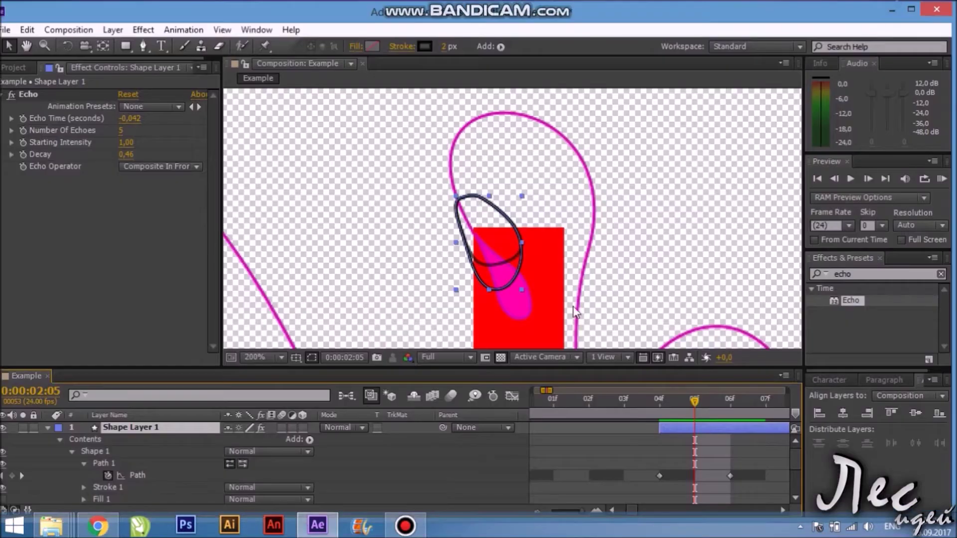
drag(730, 476, 695, 476)
drag(500, 314, 528, 331)
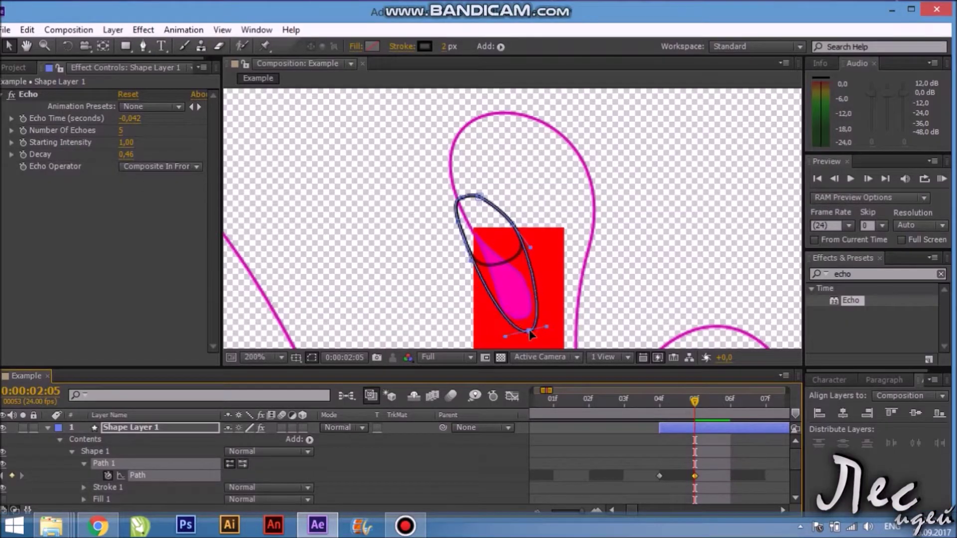
At 05f, move vertices and pull Bezier handles so the outline wraps the pink blob
drag(462, 238, 489, 269)
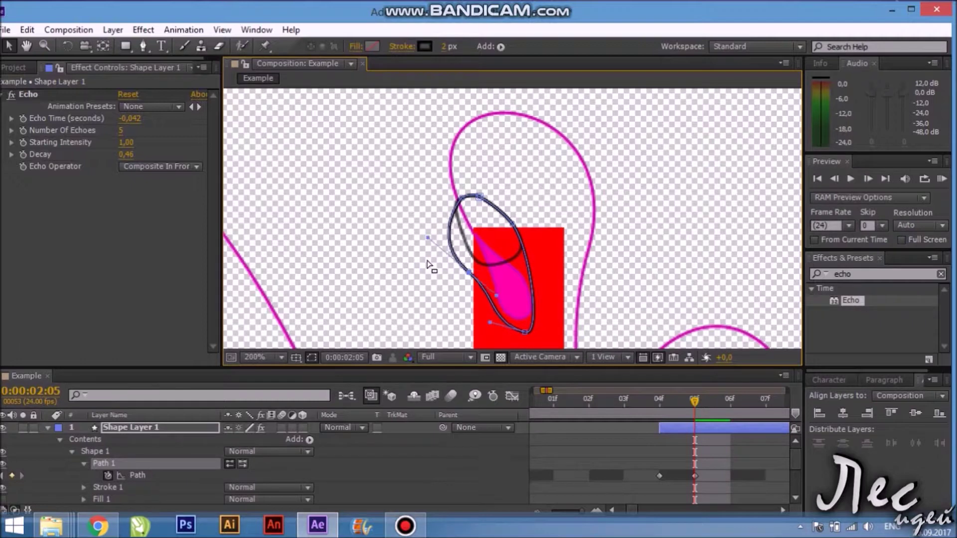
drag(514, 224, 547, 282)
drag(479, 197, 523, 201)
drag(143, 46, 164, 89)
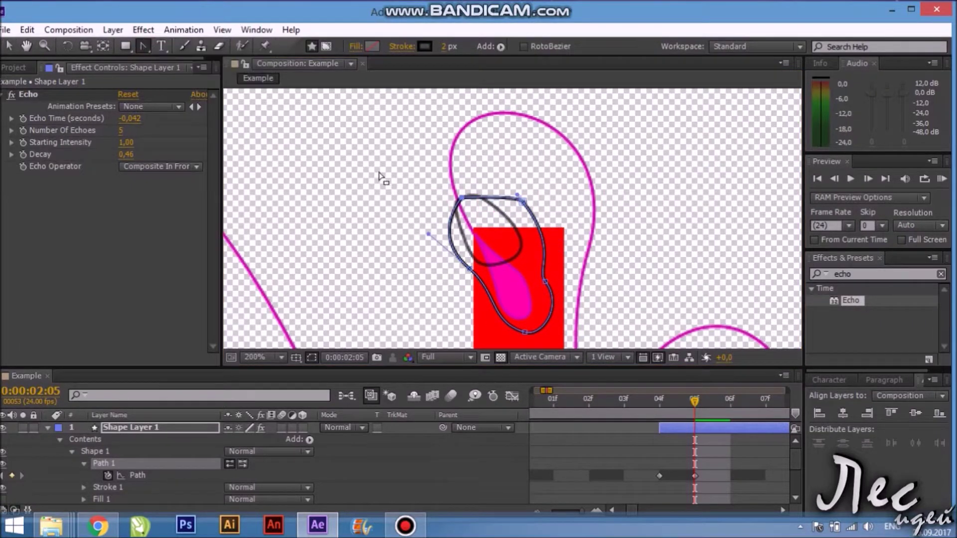
drag(462, 198, 463, 228)
key(v)
drag(462, 172, 438, 172)
drag(522, 202, 509, 184)
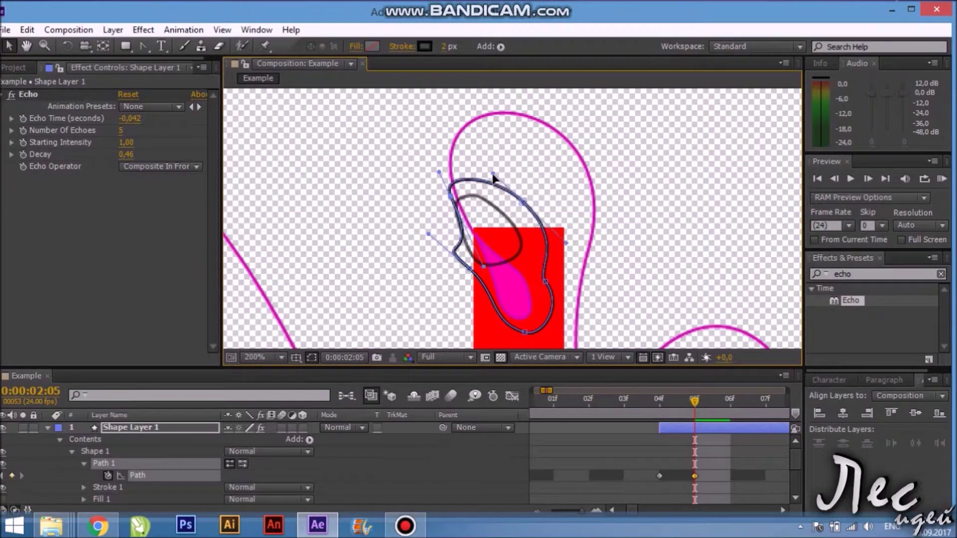
Reshape the outline down the red bar at frames 06f and 07f
click(728, 401)
mouse_move(428, 139)
mouse_down()
mouse_move(649, 257)
mouse_move(622, 231)
mouse_up()
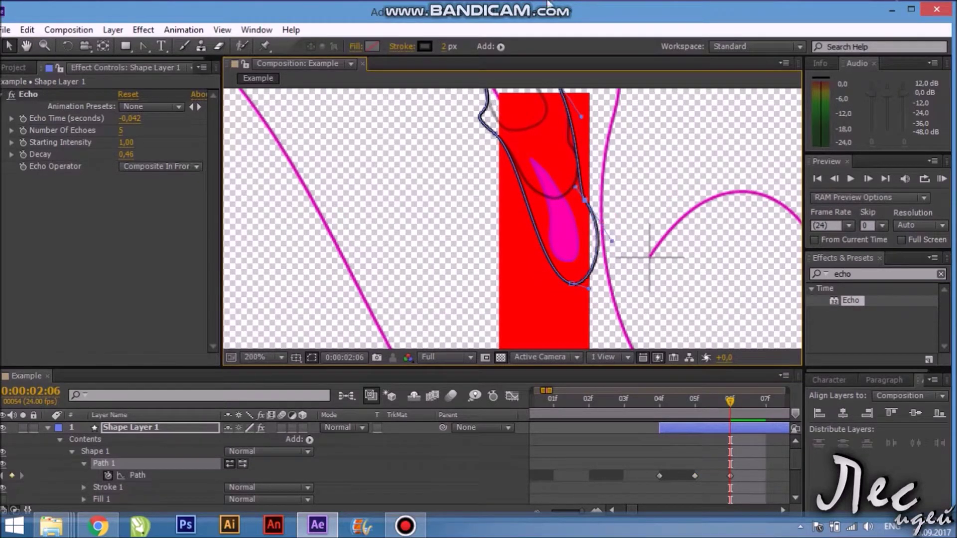
drag(498, 139, 493, 313)
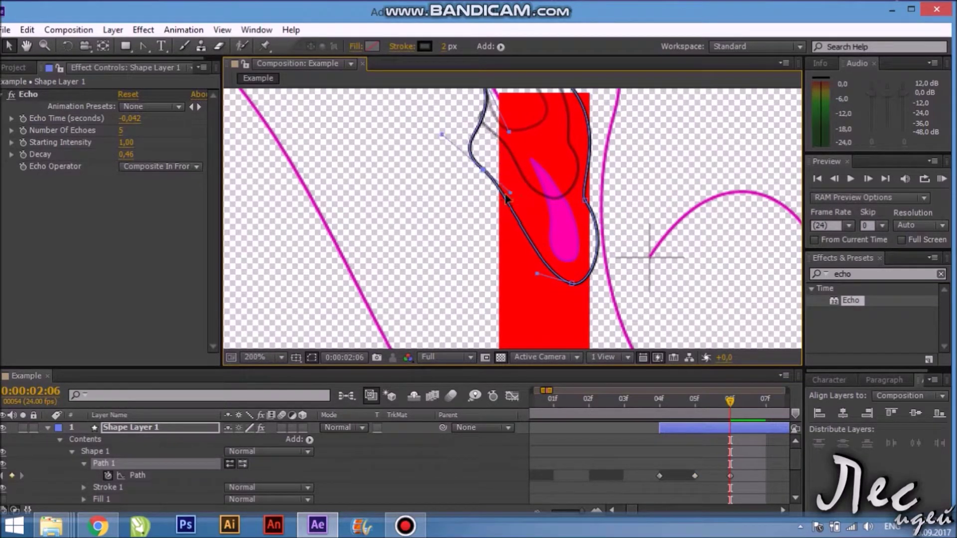
key(Page_Down)
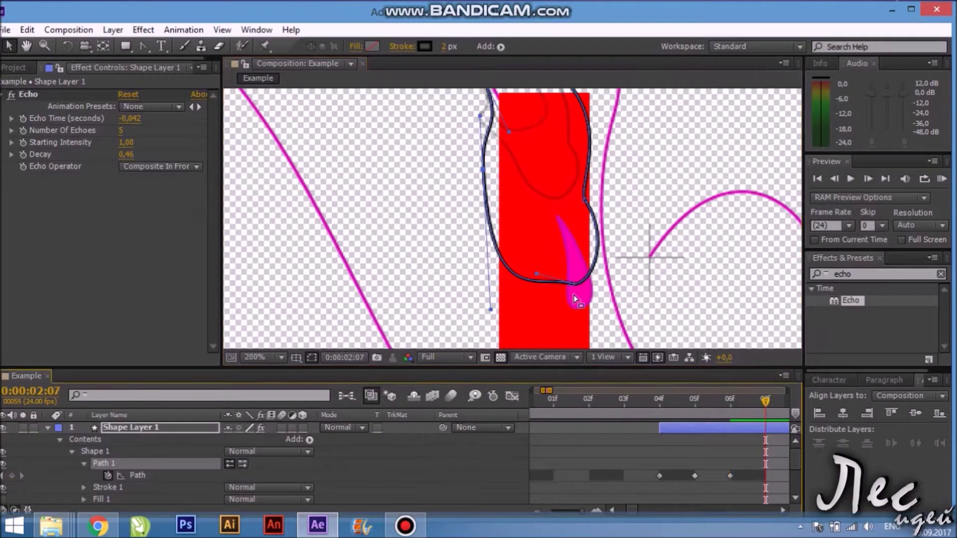
key(comma)
mouse_move(551, 227)
mouse_down()
mouse_move(565, 255)
mouse_move(546, 274)
mouse_up()
At frame 02:08, reshape the outline's bottom and left side around the blob
click(545, 273)
key(Page_Down)
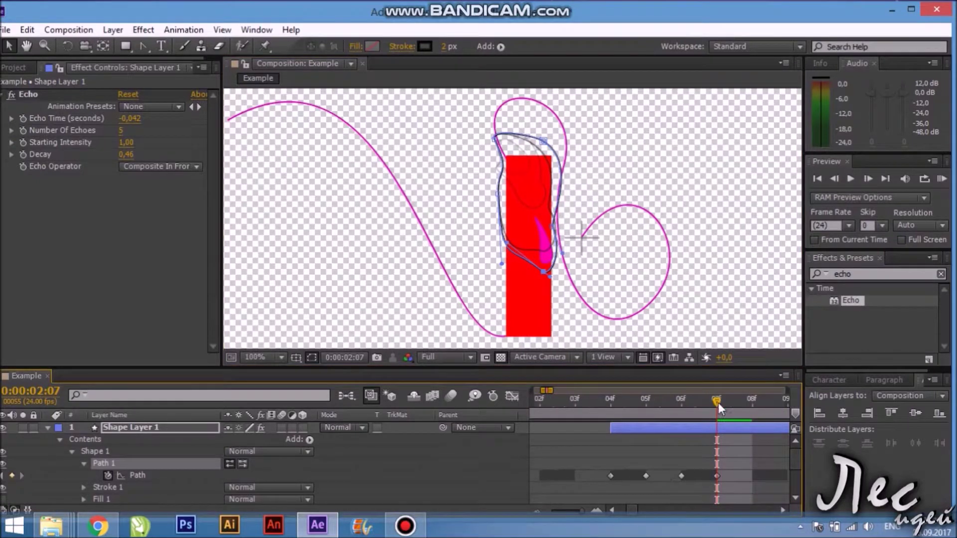
mouse_move(544, 273)
mouse_down()
mouse_move(552, 327)
mouse_move(509, 307)
mouse_up()
drag(498, 194, 497, 241)
drag(511, 323, 558, 322)
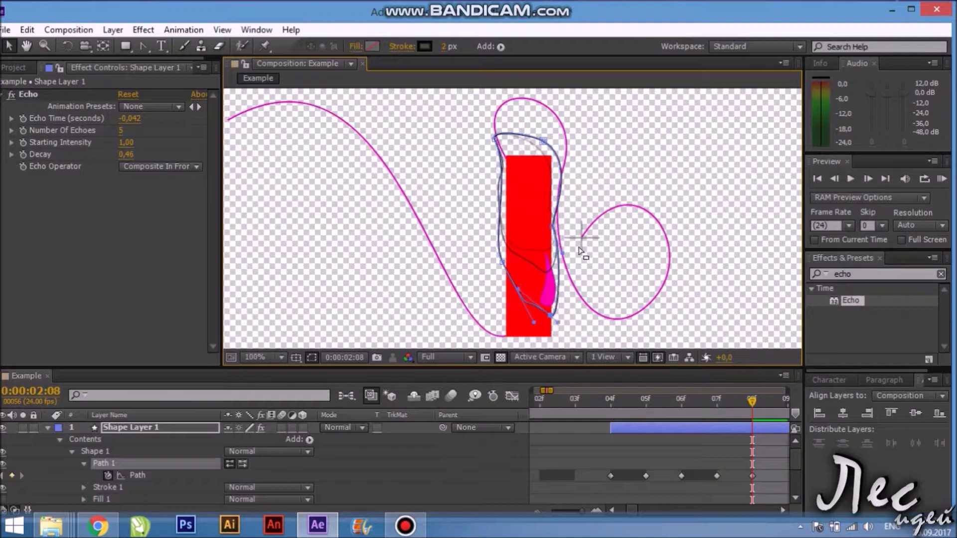
click(783, 509)
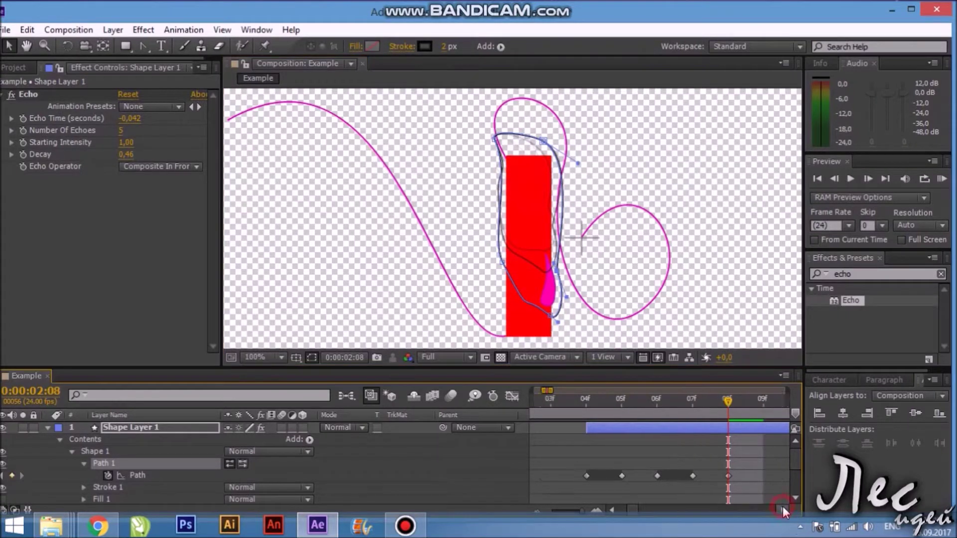
At frame 02:09, move the outline's left vertex down along the bar
key(Page_Down)
scroll(515, 329, down, 1)
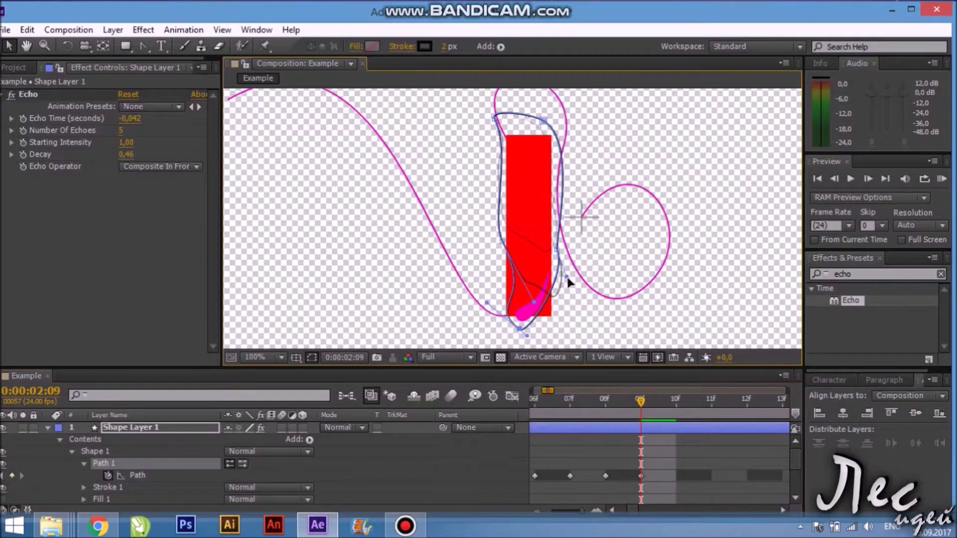
drag(502, 242, 508, 292)
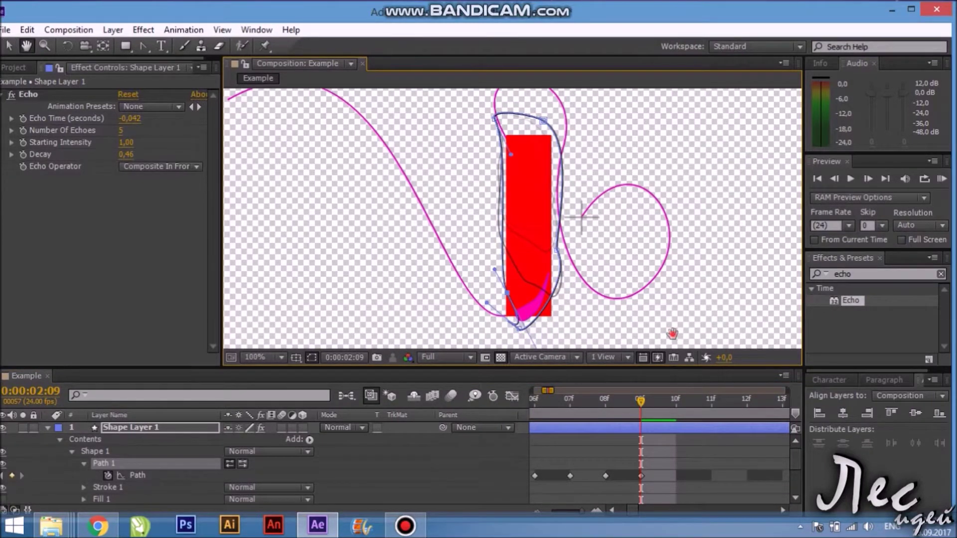
drag(530, 346, 509, 282)
click(499, 252)
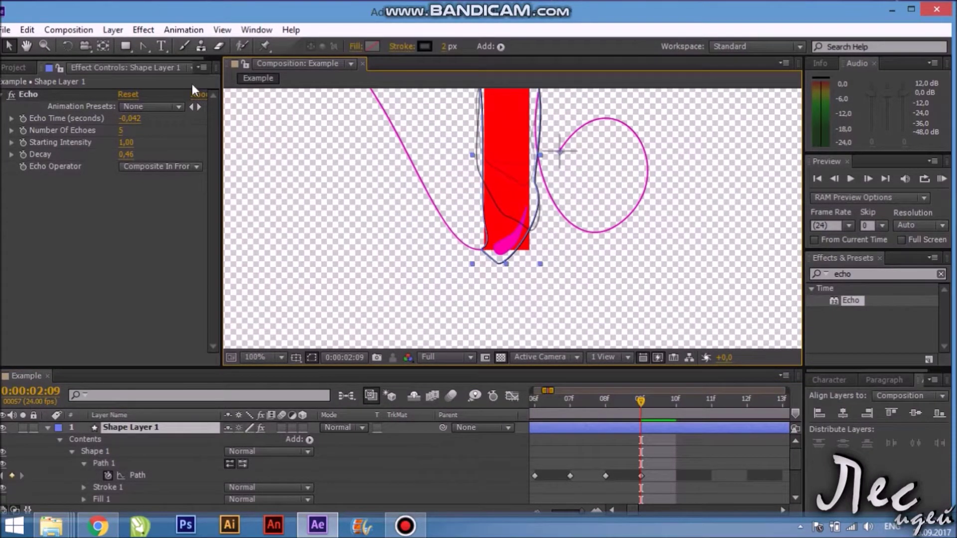
click(641, 476)
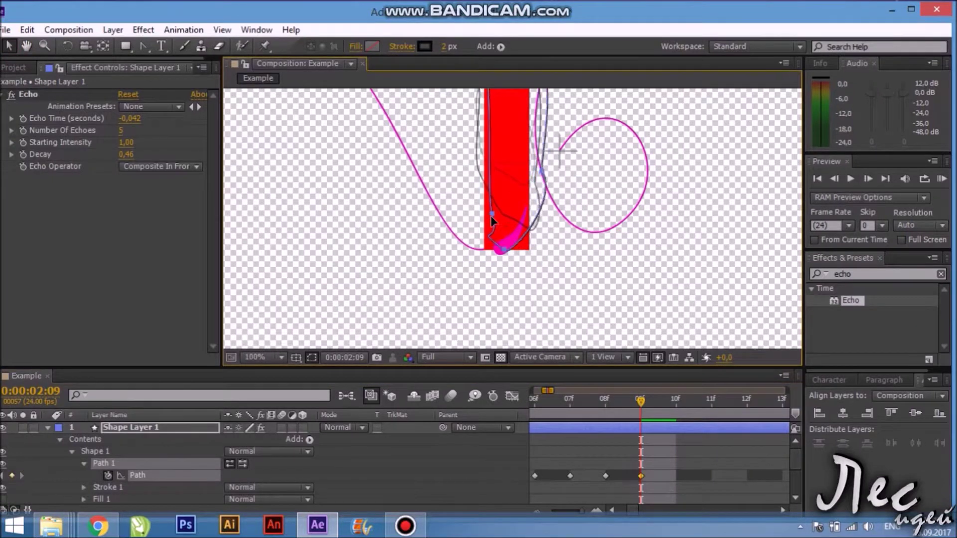
click(673, 400)
At frame 02:10, curl the outline's bottom vertices and handles around the pink tail
key(g)
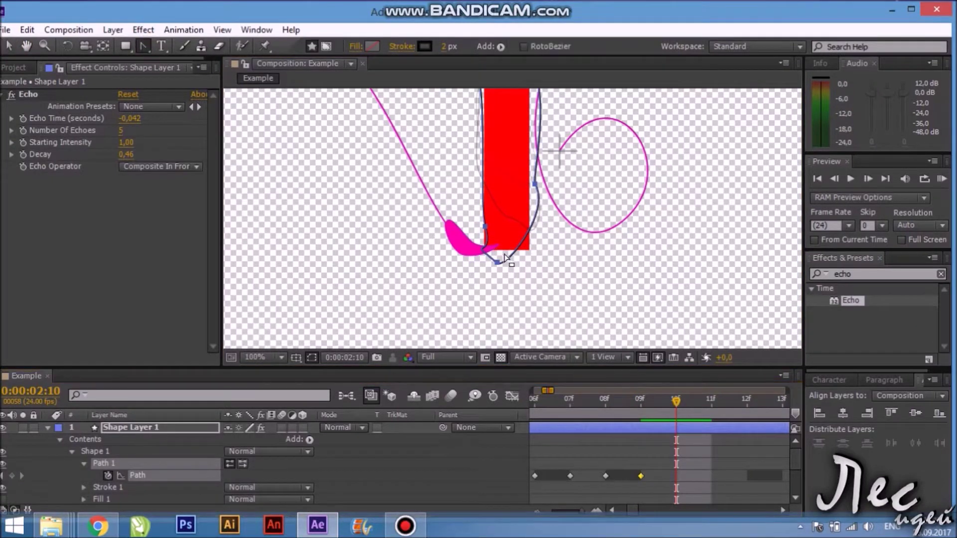
drag(498, 263, 556, 288)
key(v)
drag(497, 262, 452, 258)
drag(511, 282, 566, 264)
mouse_move(486, 227)
mouse_down()
mouse_move(452, 211)
mouse_move(425, 219)
mouse_move(422, 201)
mouse_move(460, 231)
mouse_move(438, 218)
mouse_up()
key(g)
key(v)
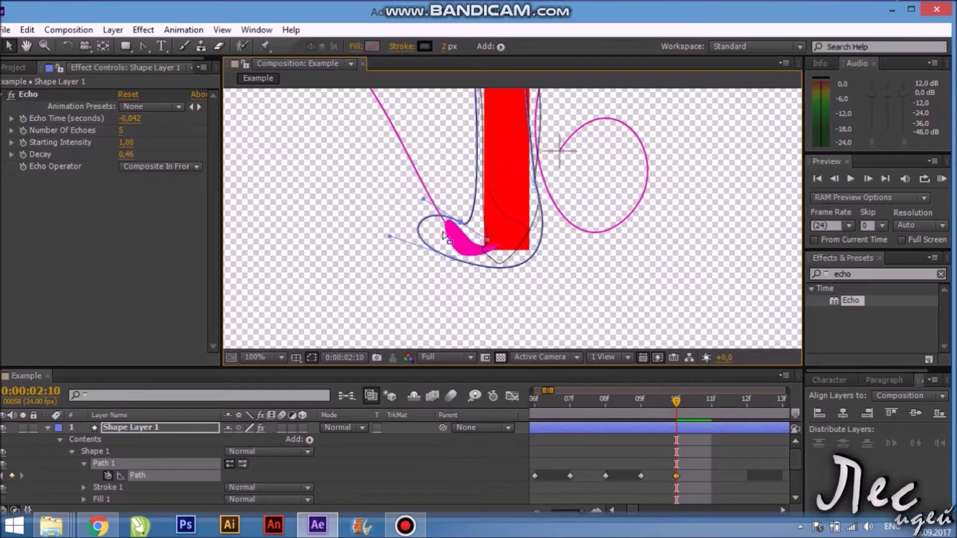
mouse_move(452, 257)
mouse_down()
mouse_move(432, 249)
mouse_move(472, 235)
mouse_move(482, 263)
mouse_up()
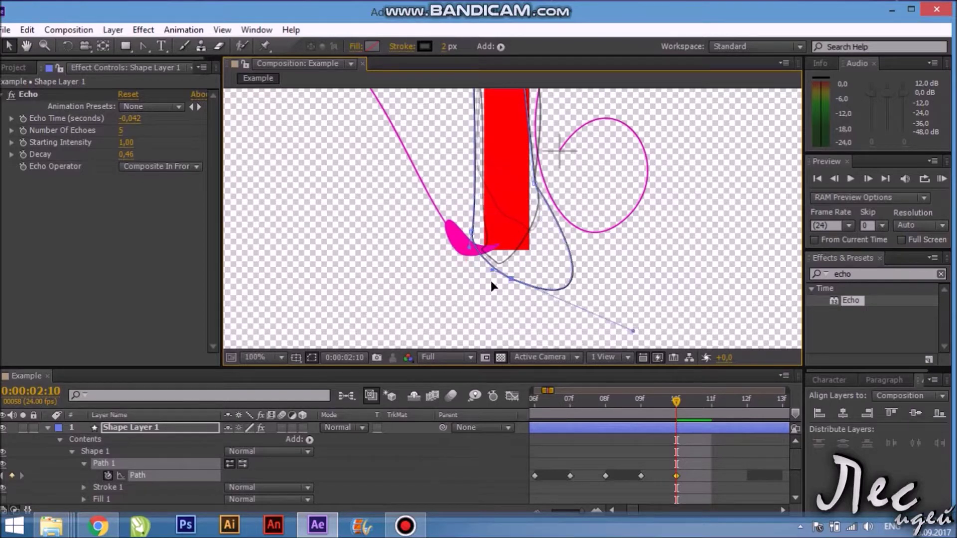
mouse_move(689, 300)
mouse_down()
mouse_move(566, 258)
mouse_move(572, 280)
mouse_up()
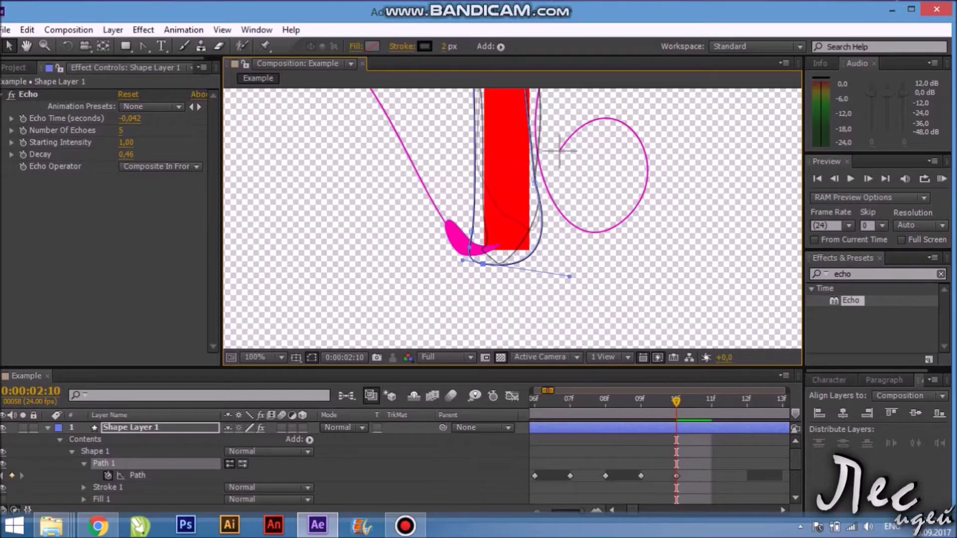
click(47, 427)
click(164, 440)
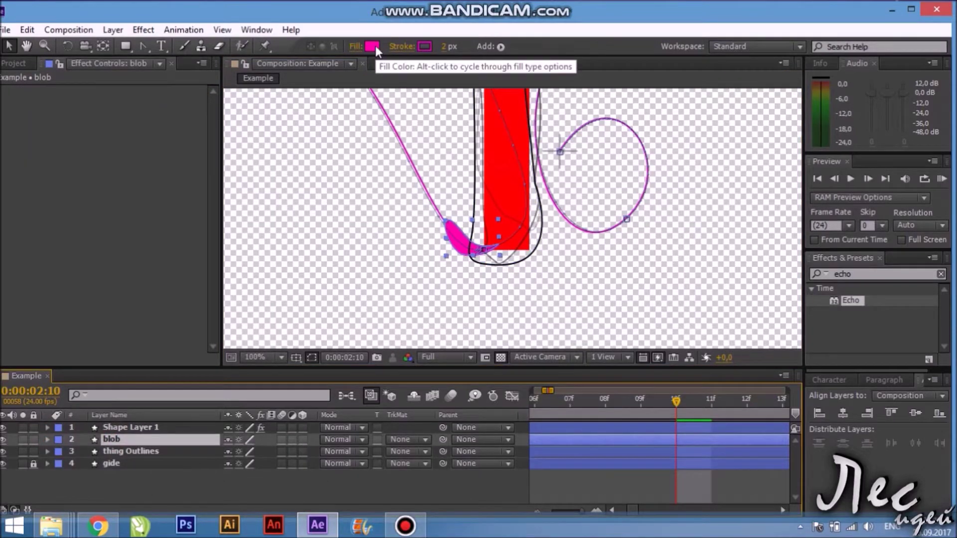
Change the blob's fill to a slightly darker magenta
click(424, 46)
click(380, 236)
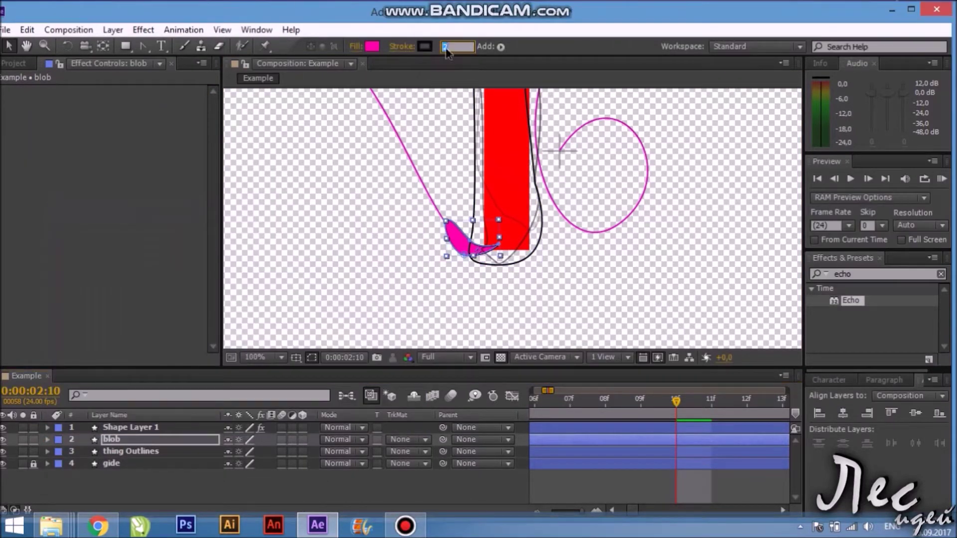
click(372, 46)
drag(256, 269, 266, 255)
click(248, 254)
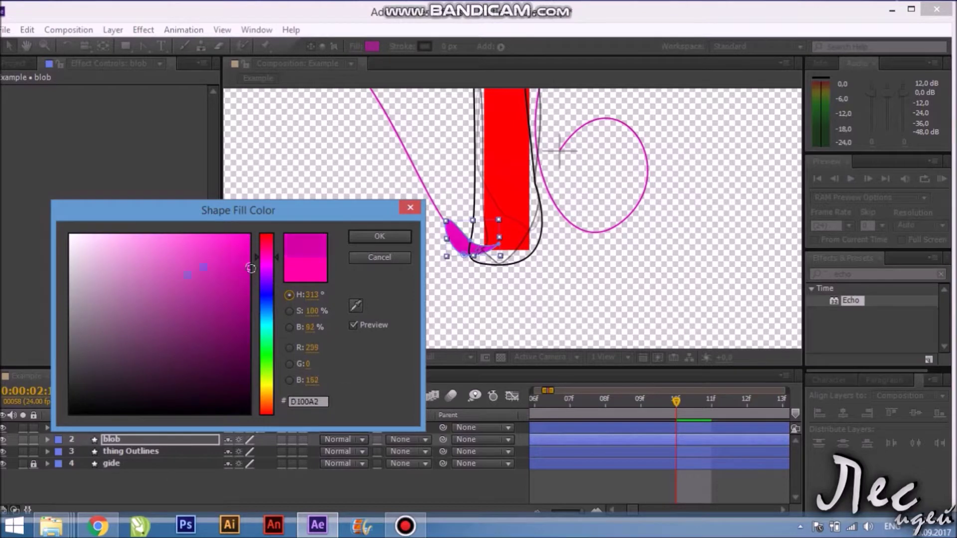
click(388, 238)
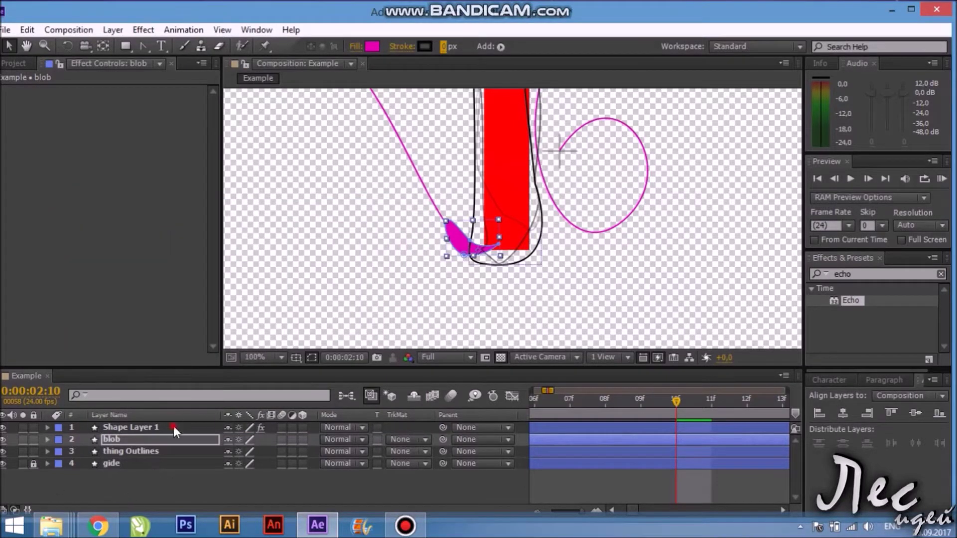
Move Shape Layer 1 below the blob layer and rename it 'reavealer?'
drag(173, 426, 177, 441)
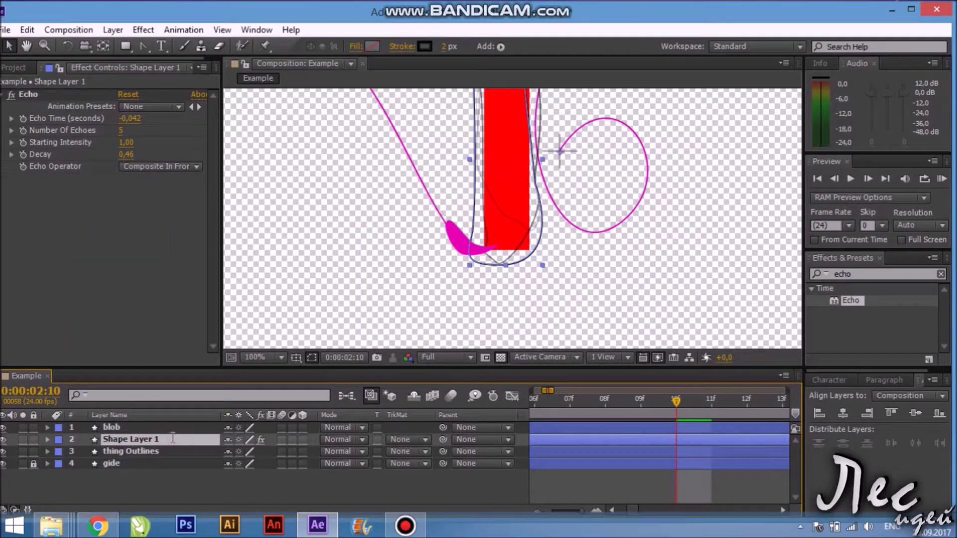
key(Return)
text(reavealer?)
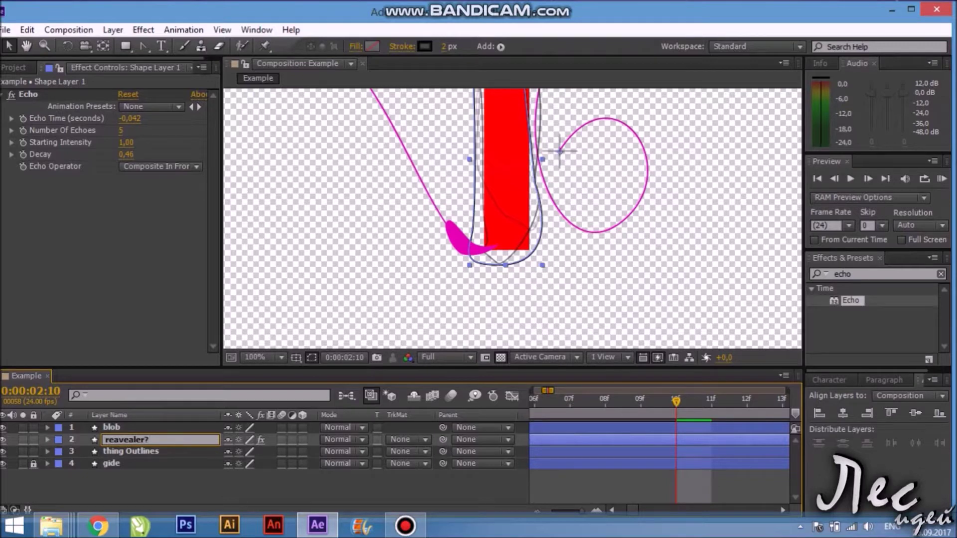
click(138, 451)
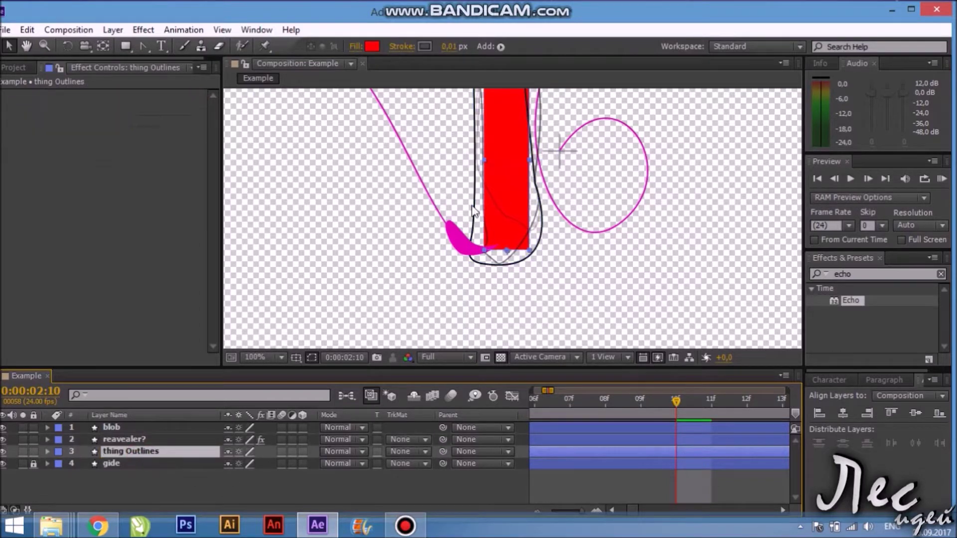
Eyedrop the blob's magenta as the thing Outlines letter fill
click(371, 46)
click(352, 305)
click(466, 242)
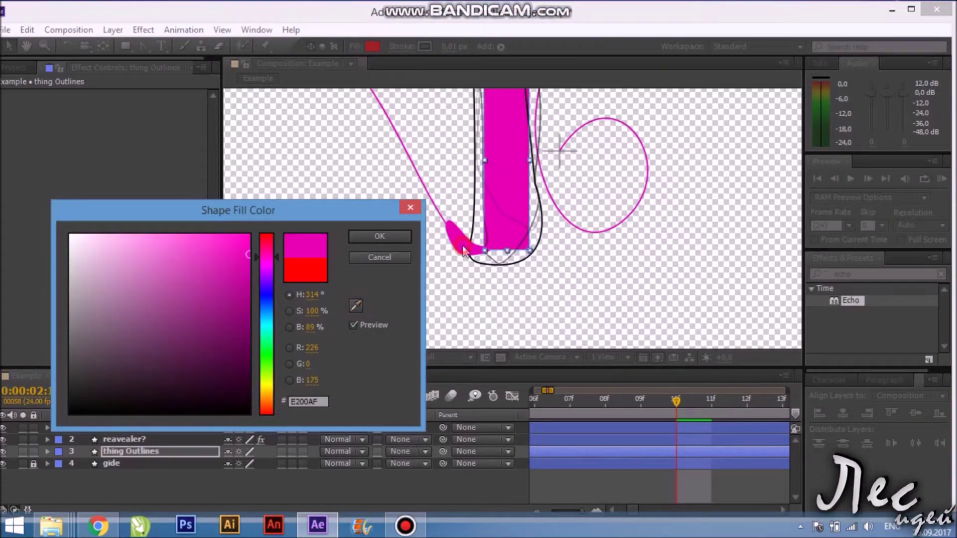
click(376, 236)
Set the reavealer? path's stroke width to 0 px
click(354, 248)
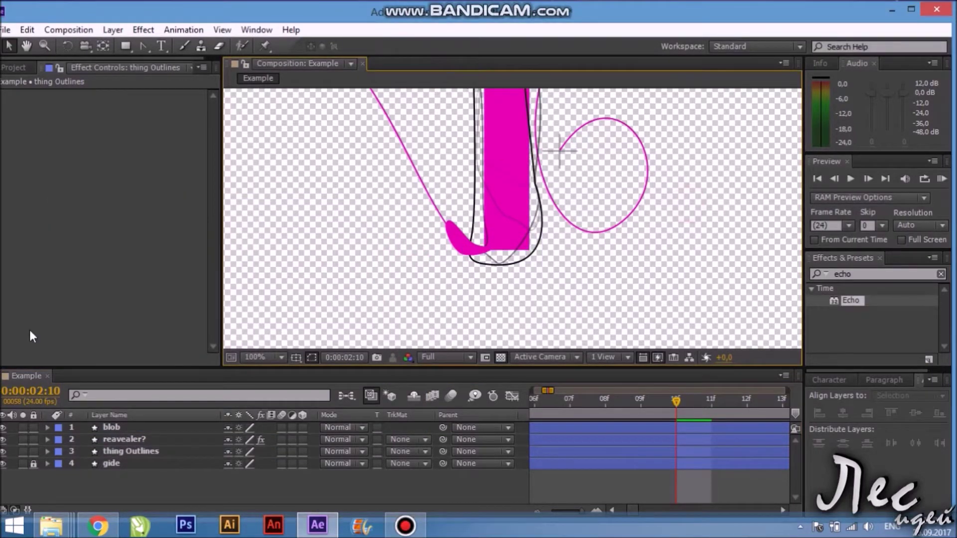
click(520, 263)
click(445, 48)
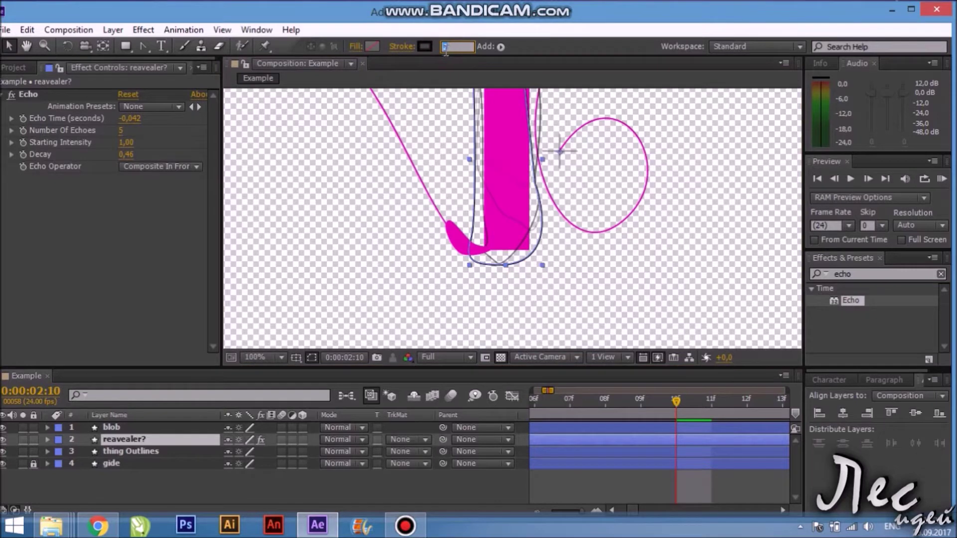
text(0)
key(Return)
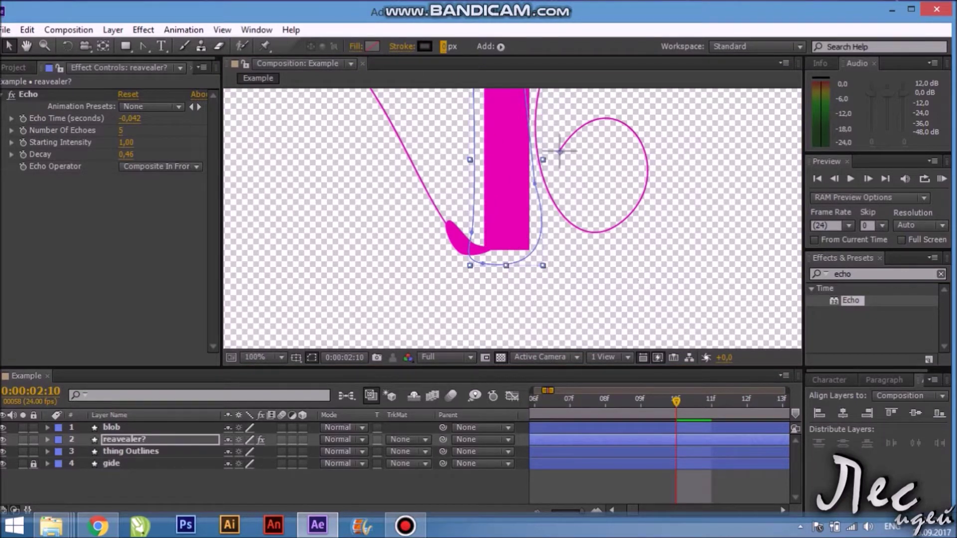
click(239, 452)
click(344, 452)
Set thing Outlines' track matte to Luma Matte 'reavealer?'
click(409, 452)
click(408, 451)
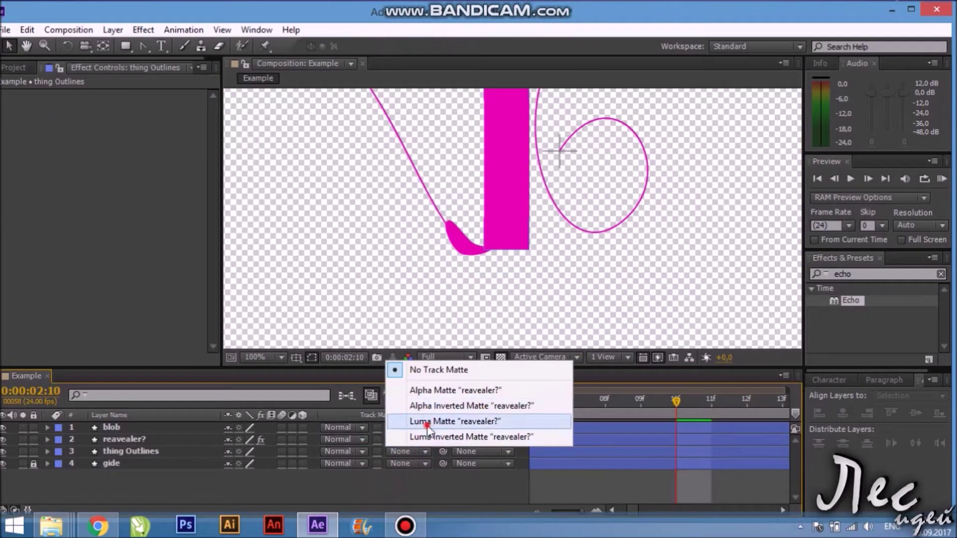
click(428, 423)
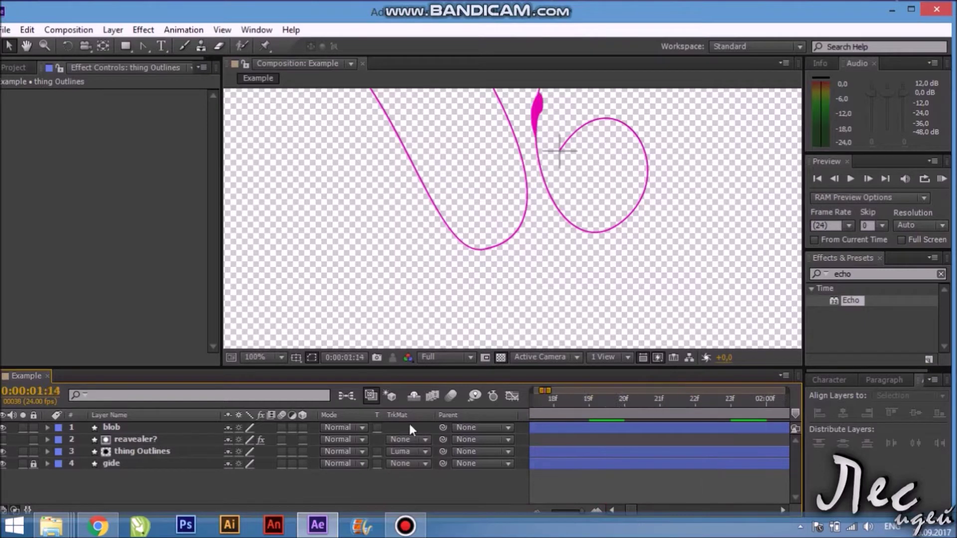
Preview the soloed blob from the start, then hide the reveal, letter and gide layers
key(Home)
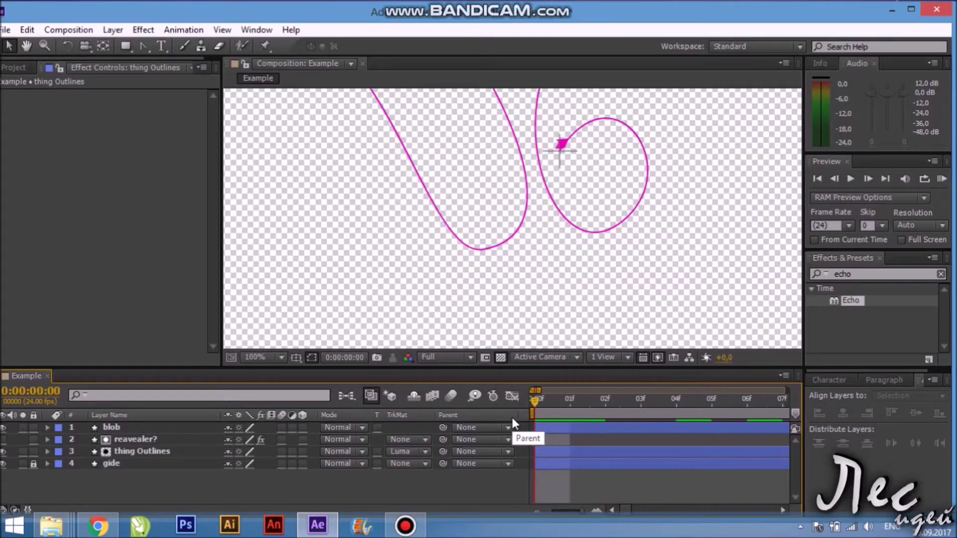
click(23, 428)
scroll(284, 213, down, 4)
key(space)
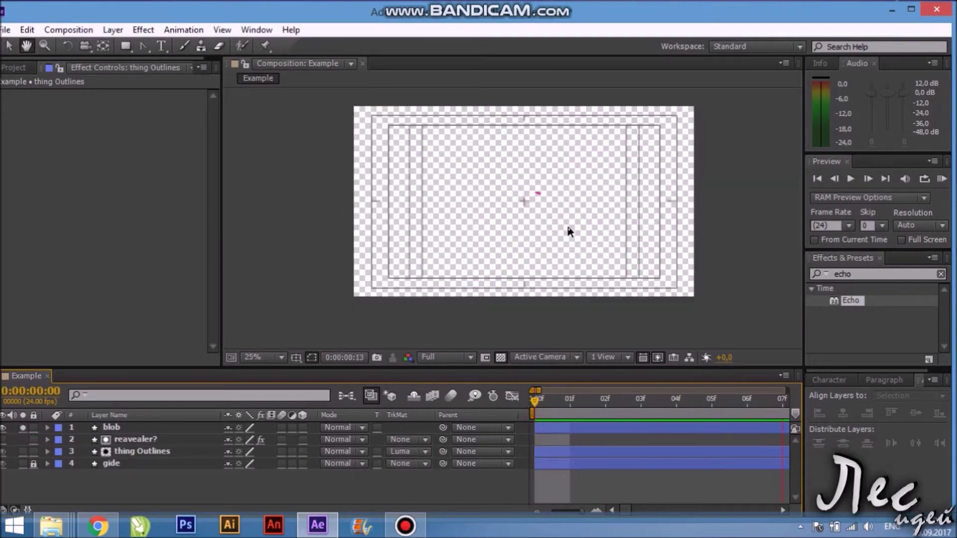
click(23, 427)
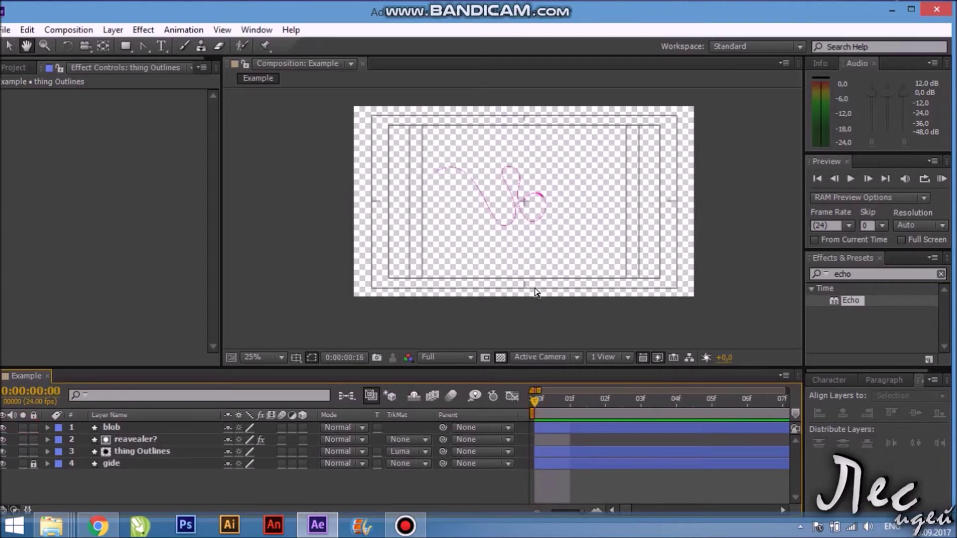
drag(3, 441, 3, 451)
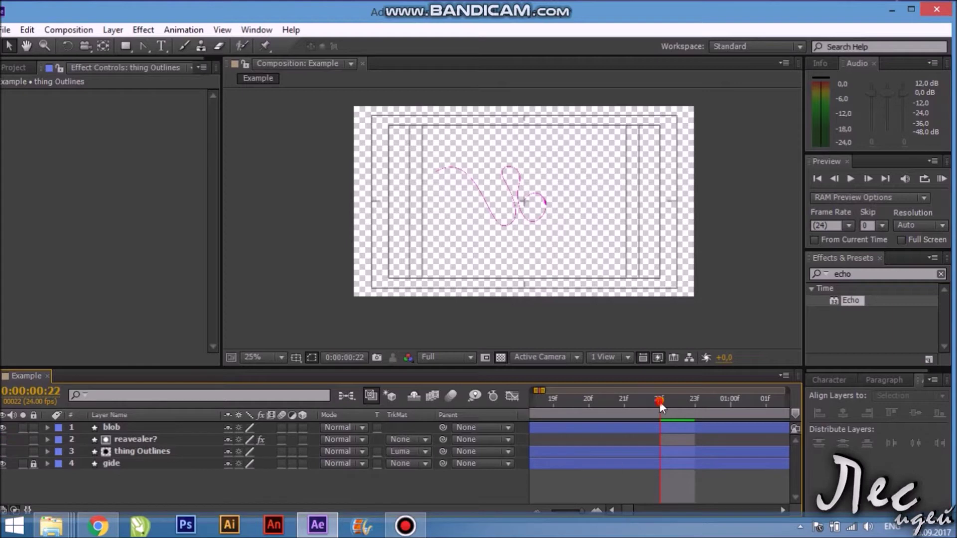
drag(659, 402, 256, 417)
click(3, 463)
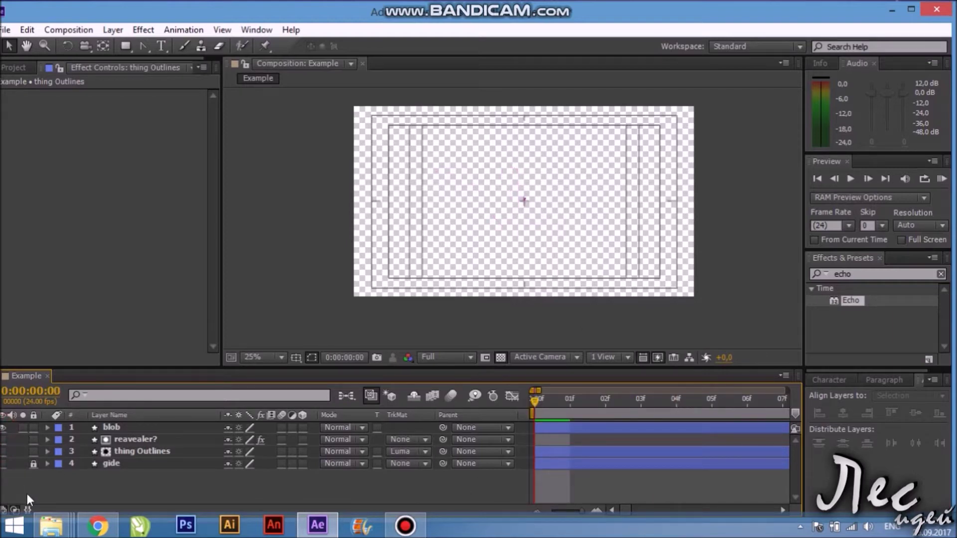
Solo the blob layer and preview its animation from the early frames
click(22, 427)
key(space)
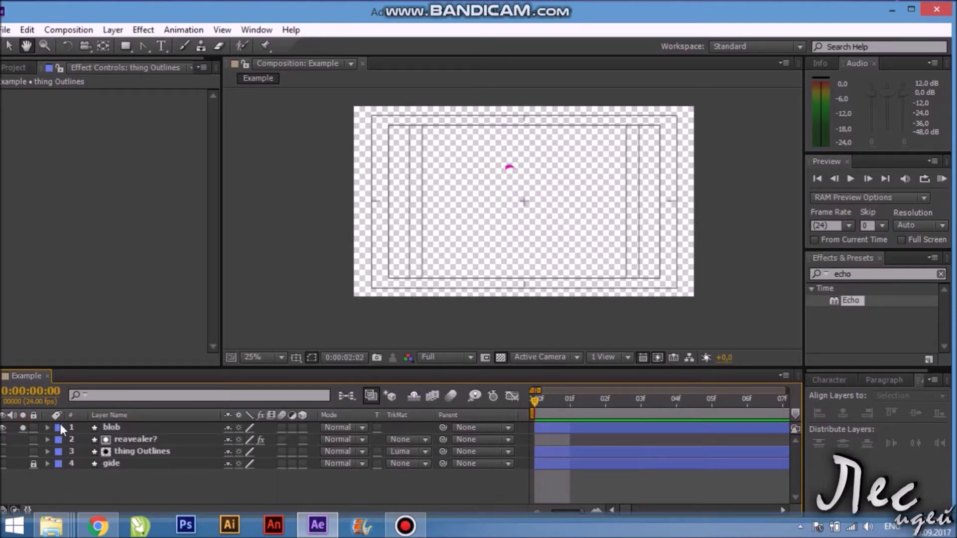
click(32, 442)
mouse_move(659, 402)
mouse_down()
mouse_move(509, 405)
mouse_move(658, 404)
mouse_up()
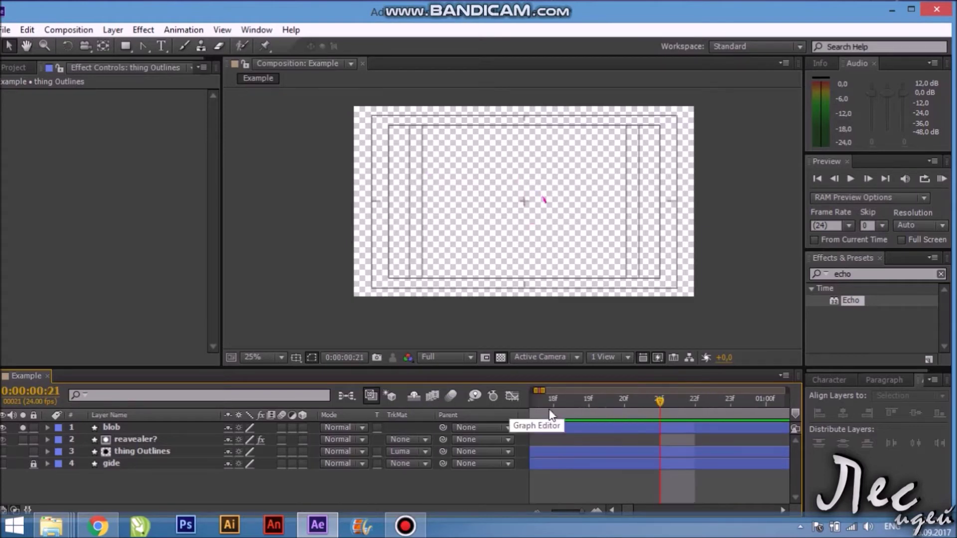
Make the reavealer? and thing Outlines layers visible again
click(3, 440)
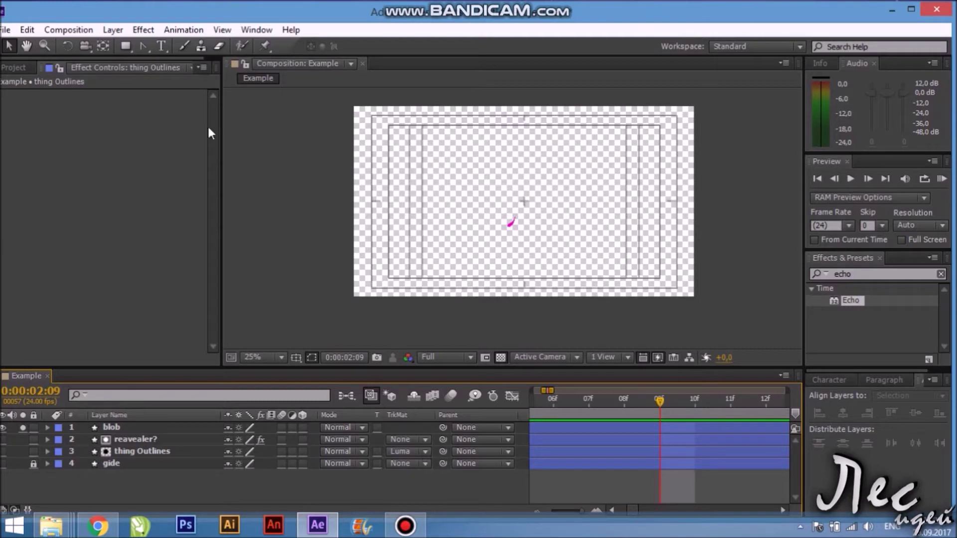
click(133, 427)
click(165, 451)
click(3, 451)
click(4, 452)
Lock the gide layer and scrub through the J reveal animation
key(Page_Up)
key(Page_Up)
key(Page_Up)
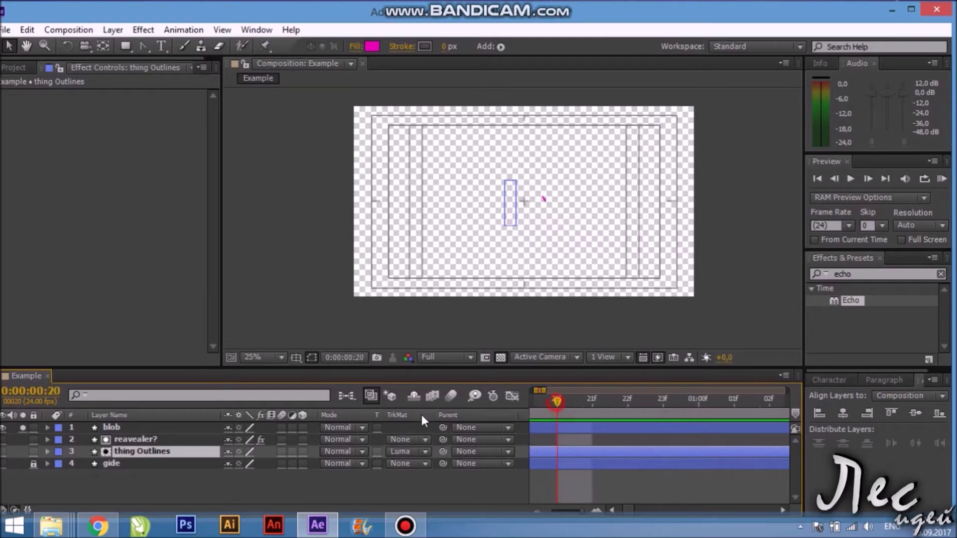
click(33, 463)
text(turbu)
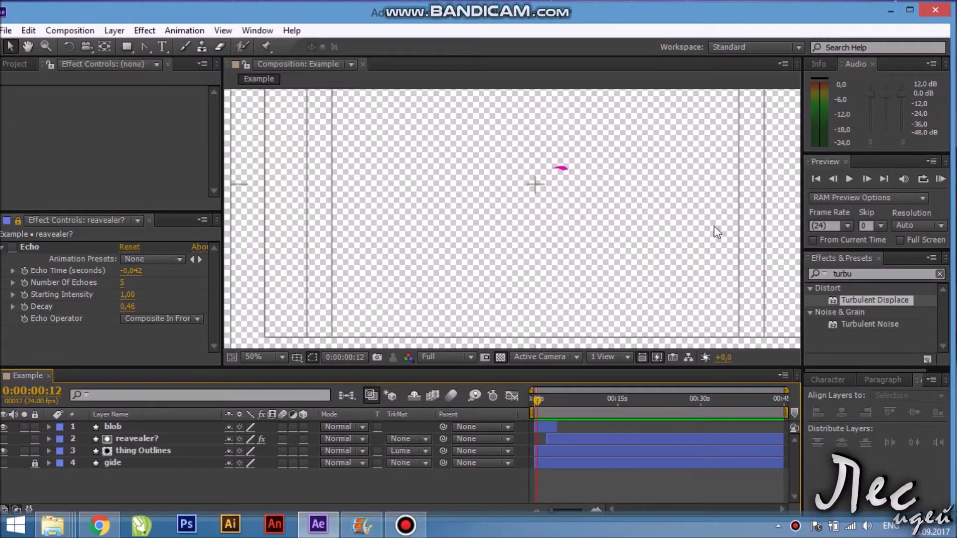
drag(537, 400, 546, 402)
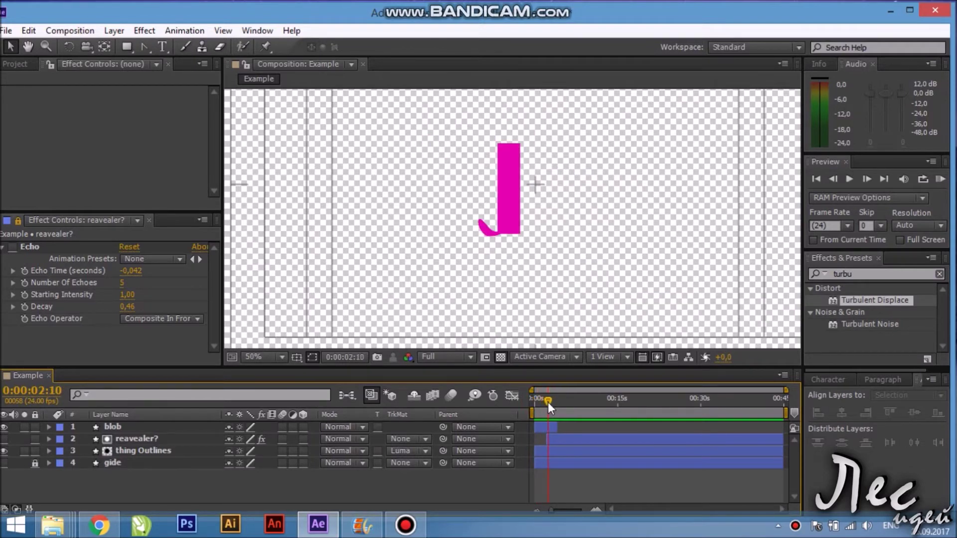
Add a new white solid layer as the background
right_click(259, 495)
mouse_move(309, 331)
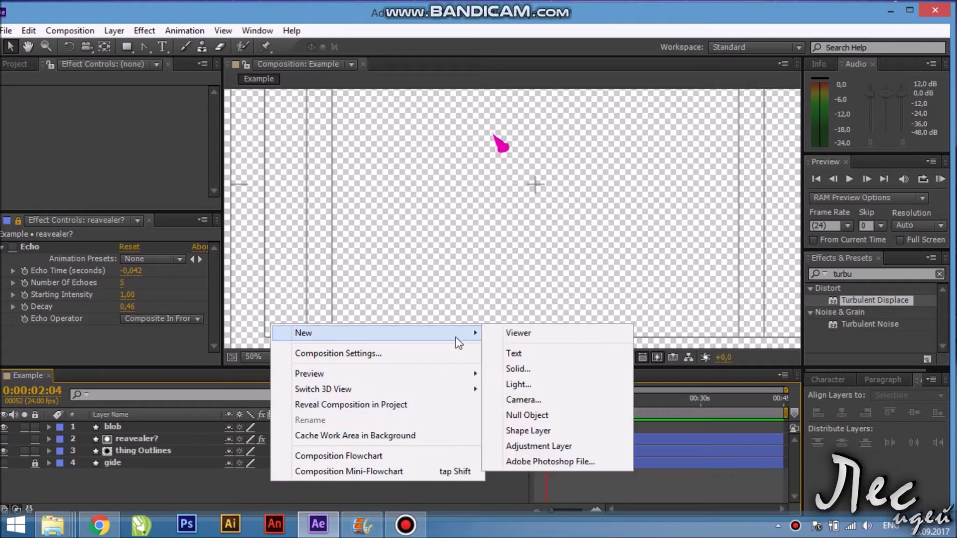
click(503, 367)
click(543, 383)
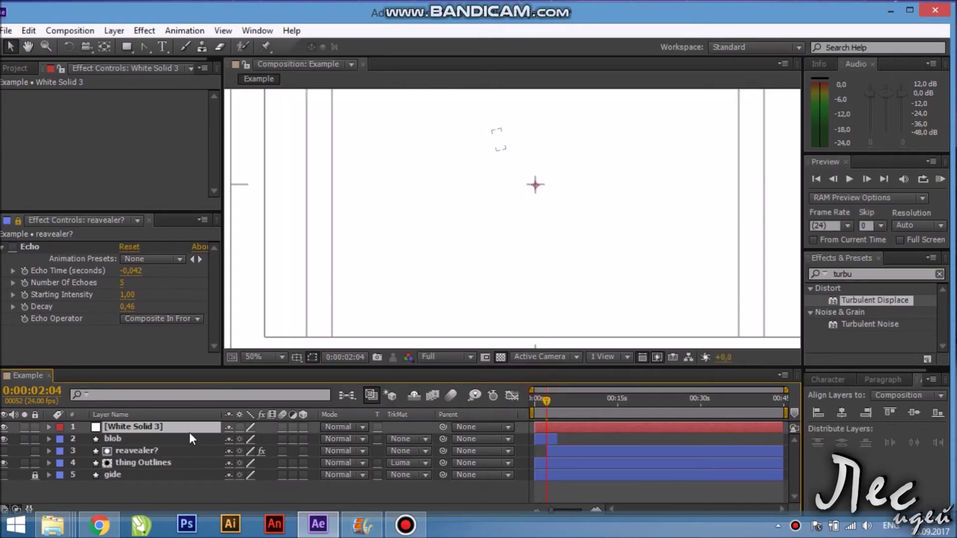
Add an adjustment layer on top and apply Turbulent Displace to it
right_click(245, 497)
mouse_move(447, 349)
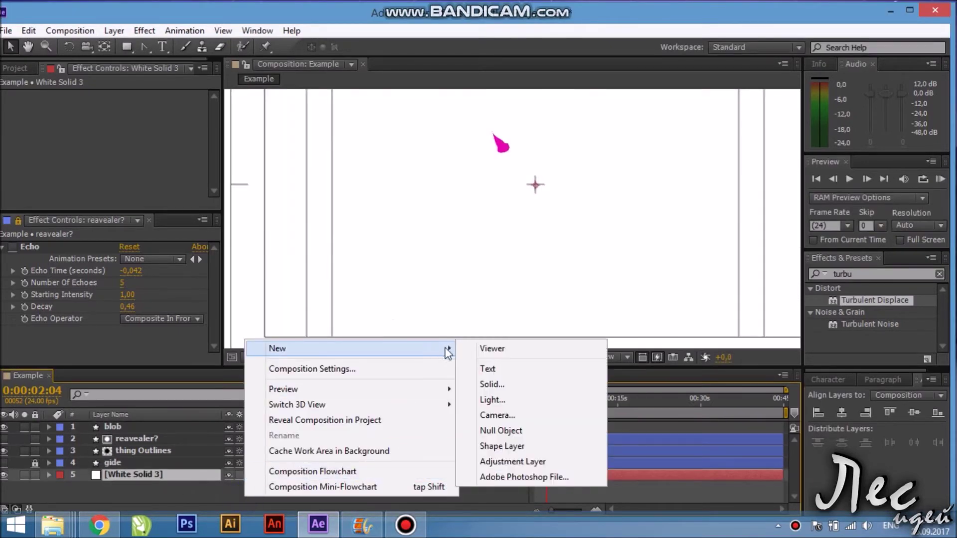
click(538, 460)
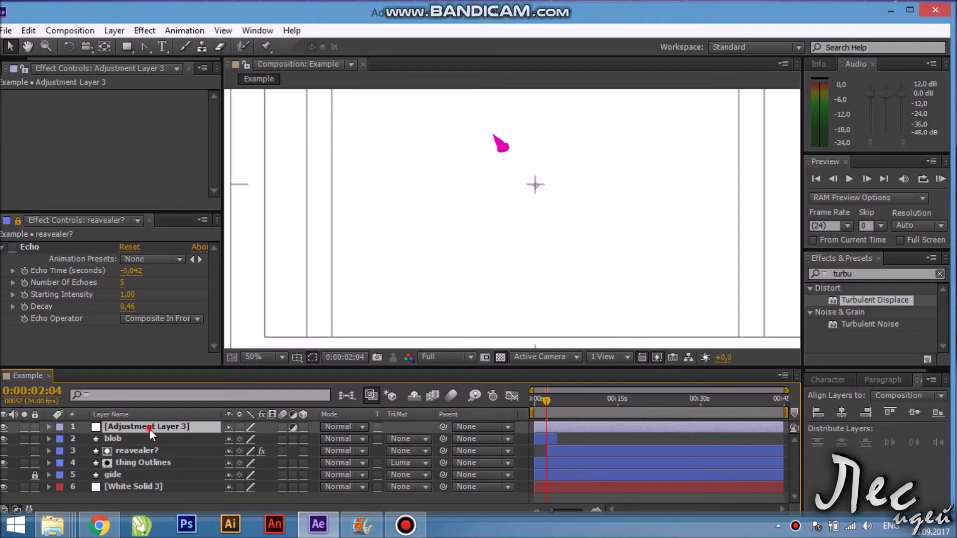
drag(875, 300, 157, 431)
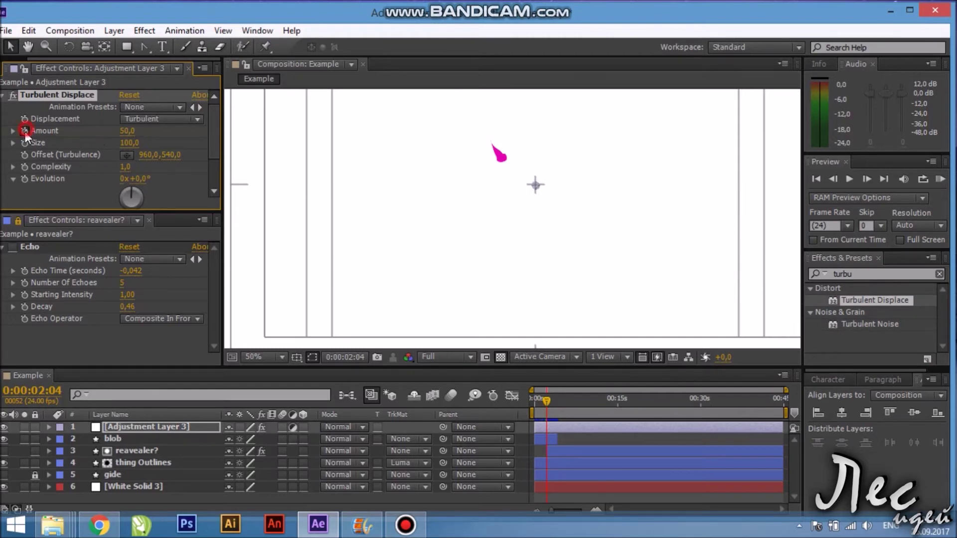
Keyframe Turbulent Displace Amount and Size at 10 each
click(125, 131)
text(10)
key(Tab)
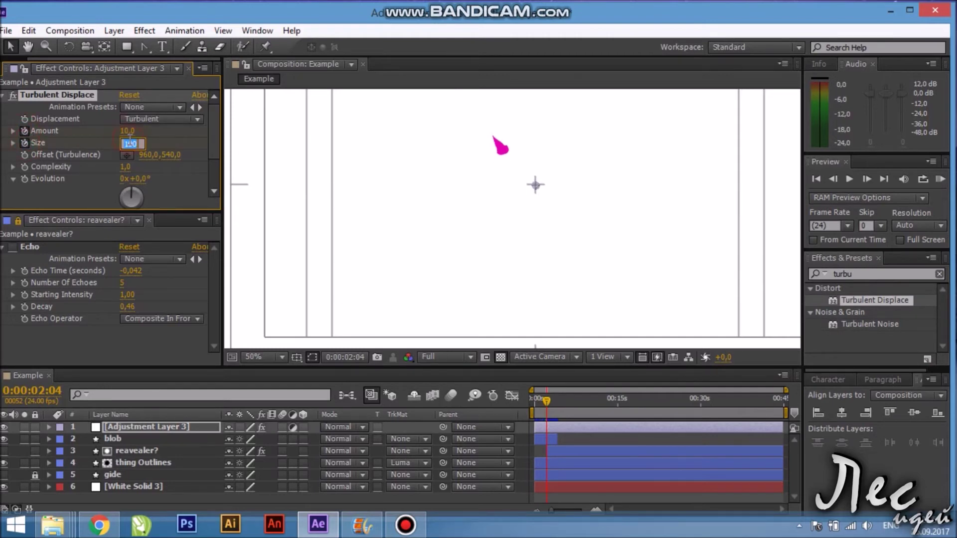
click(180, 136)
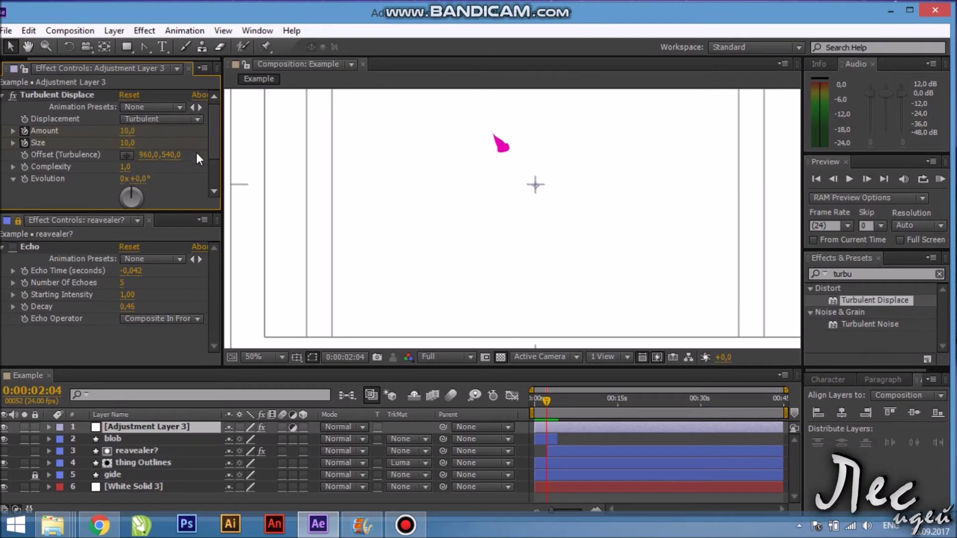
Later in the timeline where the J forms, set Amount to 0 and Size to 2
drag(538, 401, 548, 406)
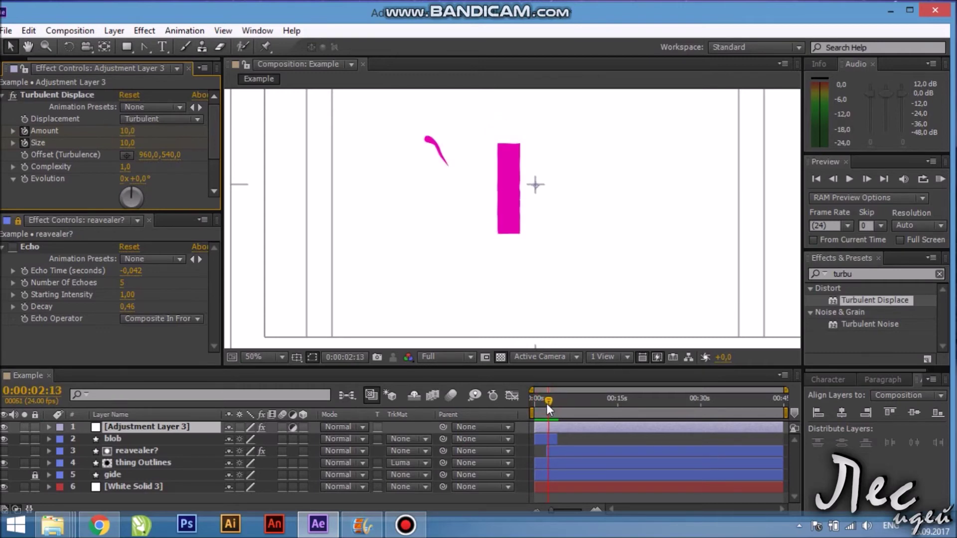
click(127, 131)
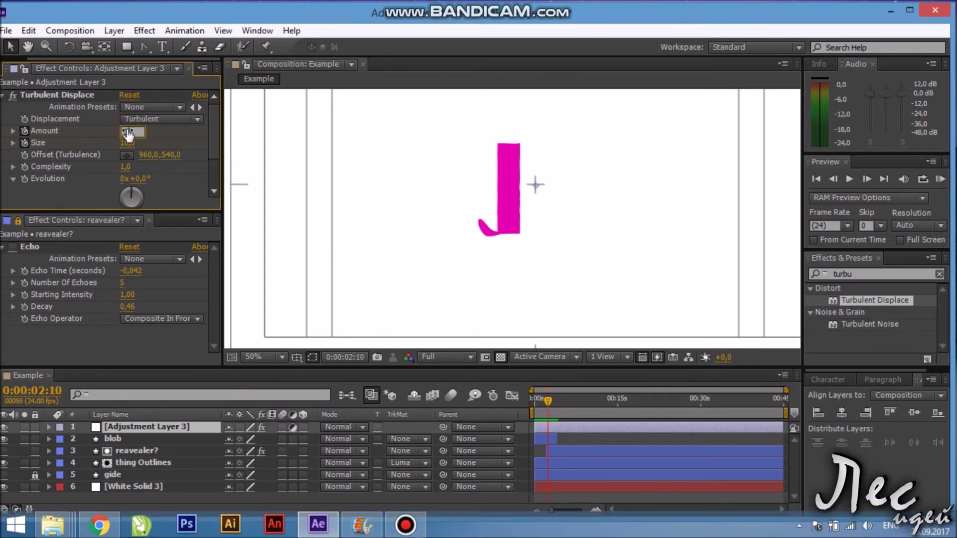
text(0)
key(Return)
click(126, 143)
text(2)
key(Return)
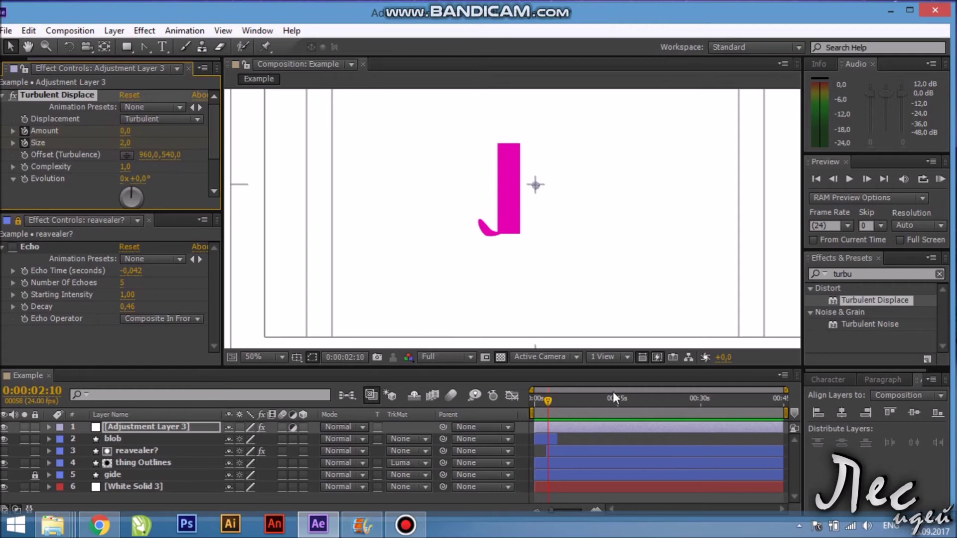
Raise the first Amount keyframe to 20 and scrub through the displacement
drag(549, 400, 544, 401)
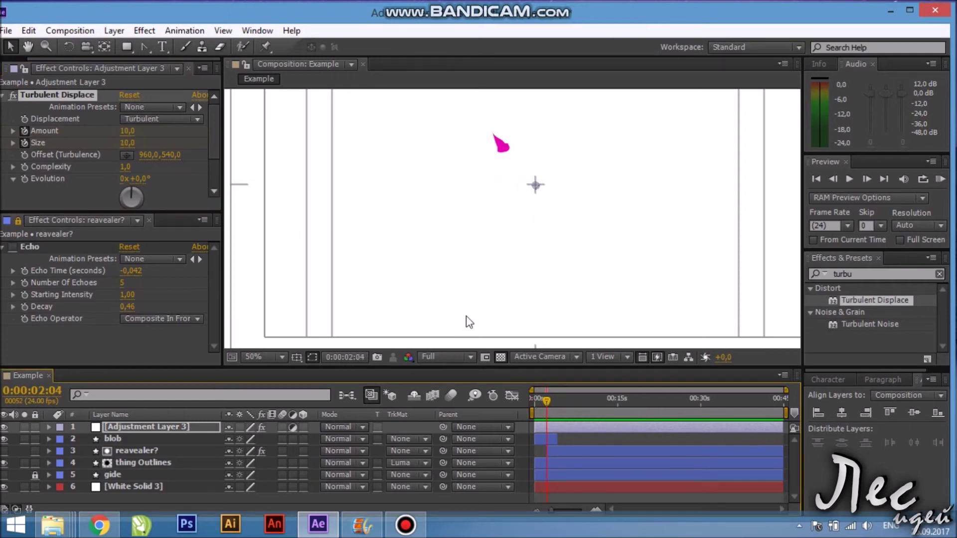
drag(122, 132, 127, 134)
drag(552, 397, 549, 402)
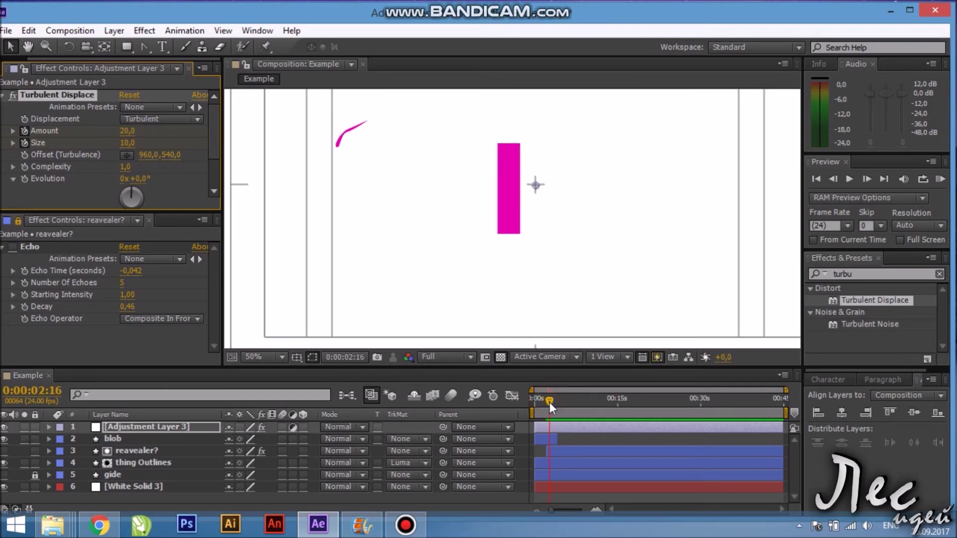
mouse_move(550, 402)
mouse_down()
mouse_move(562, 404)
mouse_move(535, 399)
mouse_up()
Clear the adjustment layer's name, then stop and replay the animation preview
key(Return)
key(BackSpace)
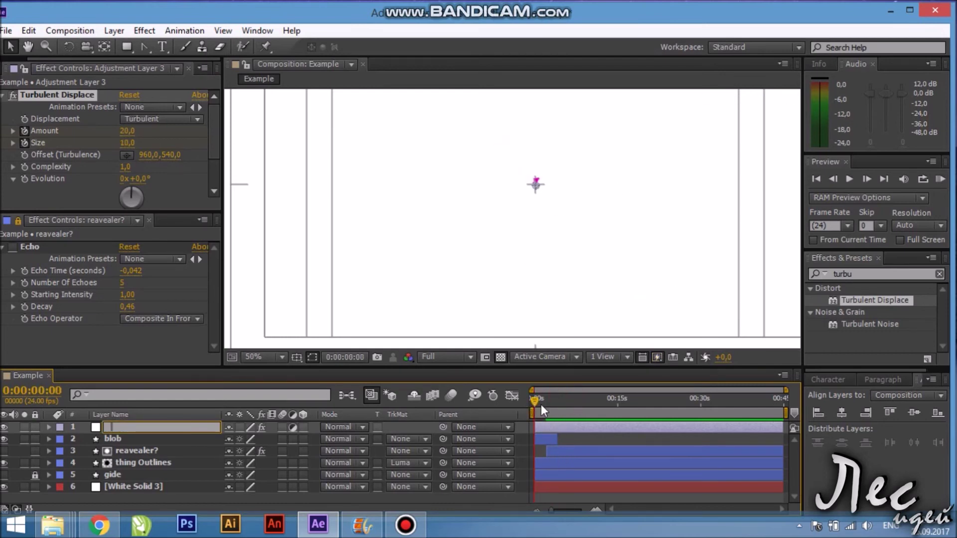
key(Return)
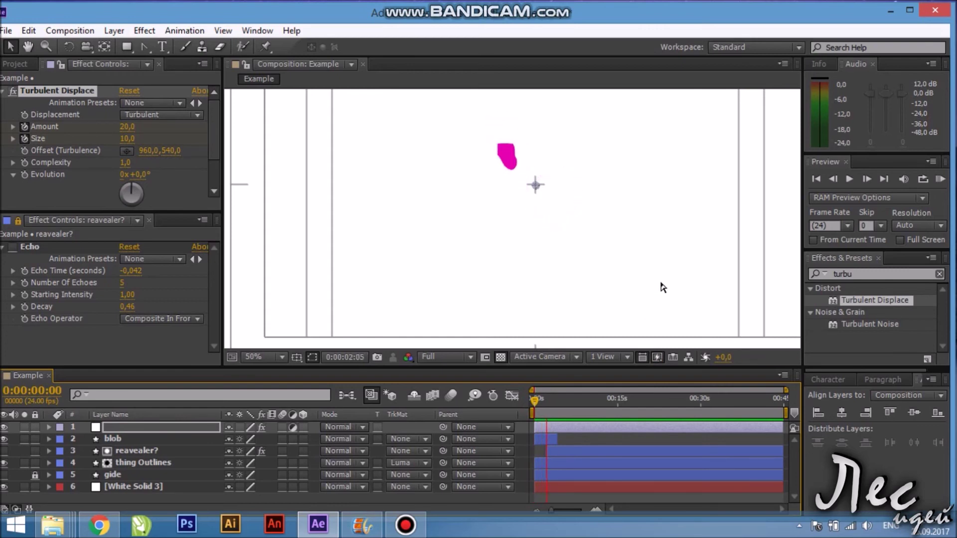
key(space)
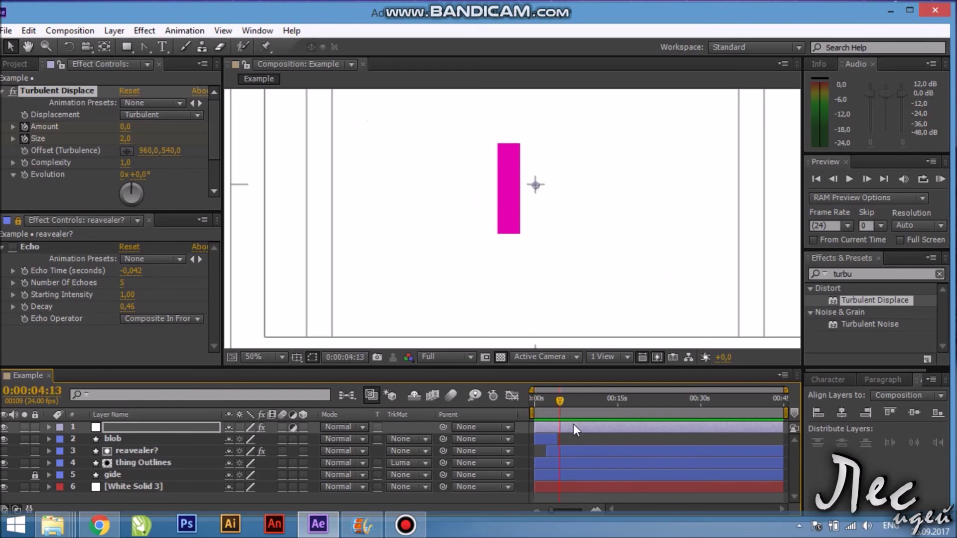
key(space)
click(674, 188)
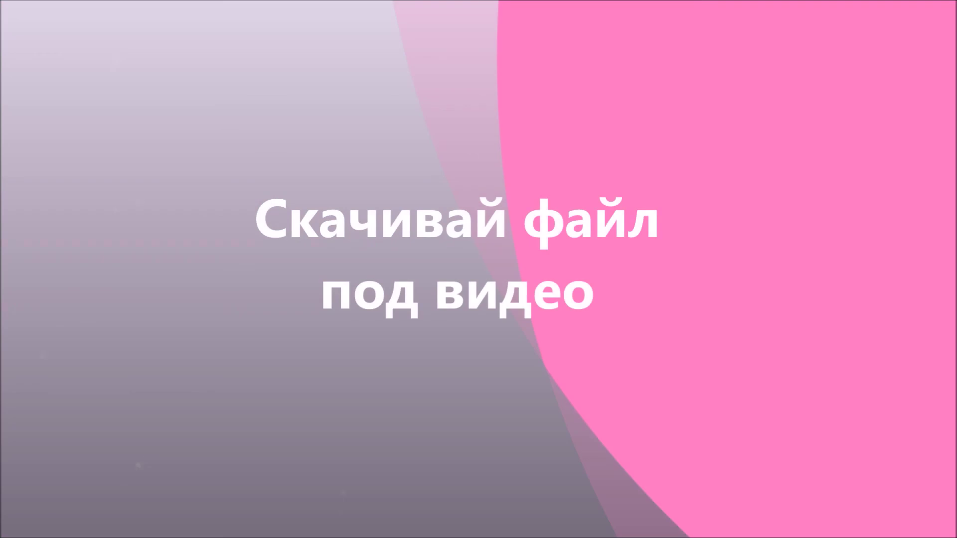